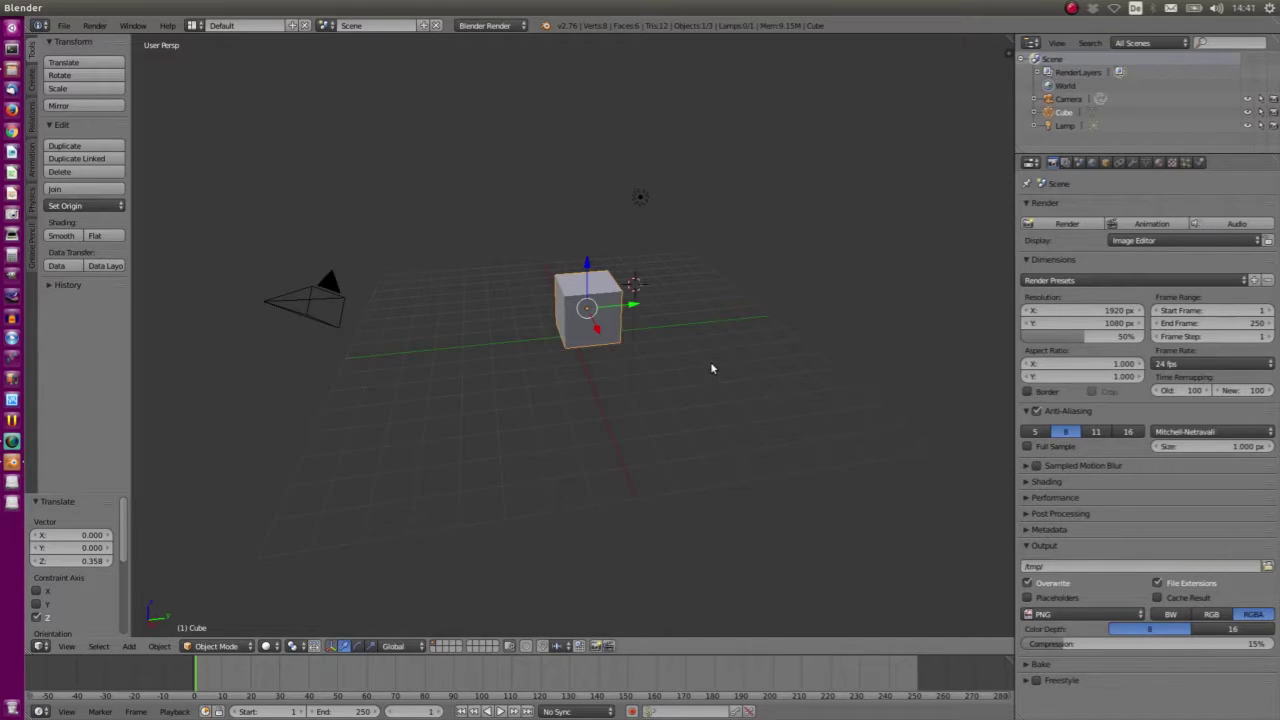
- Move the cube up and to the left, then move it back near the grid centre
mouse_move(711, 368)
middle_mouse_down()
mouse_move(771, 357)
mouse_move(717, 361)
middle_mouse_up()
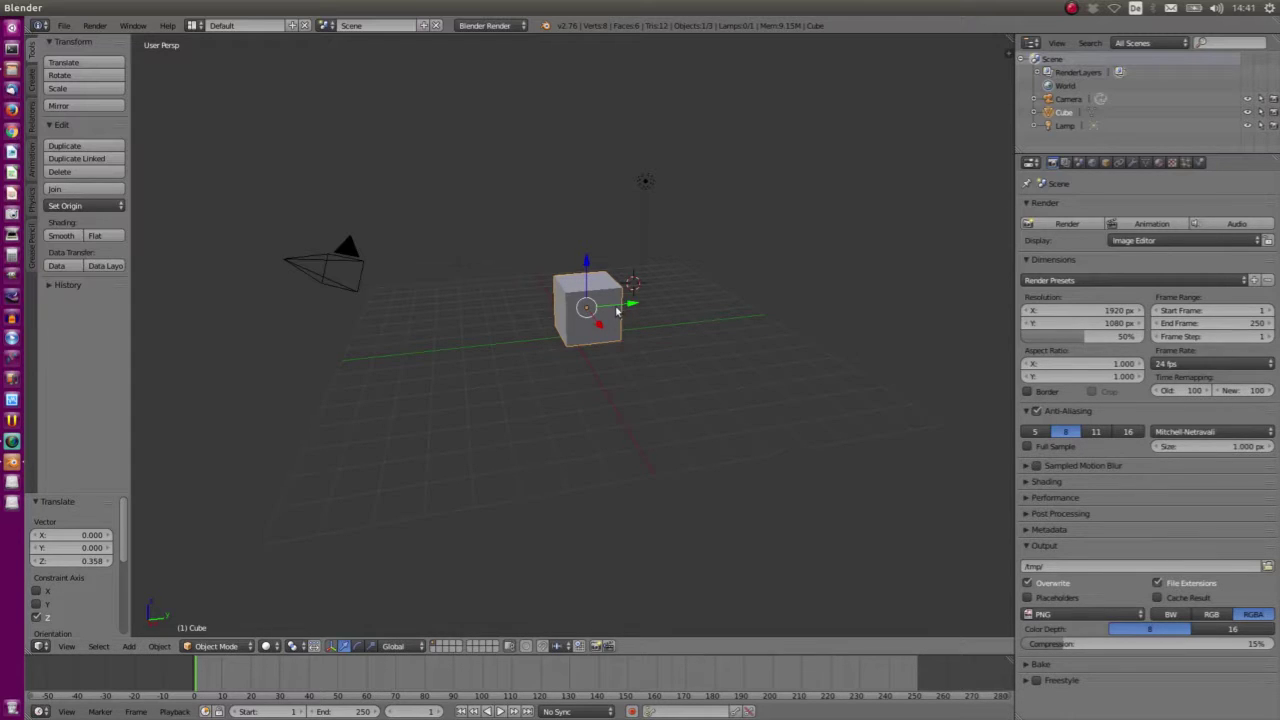
key("g")
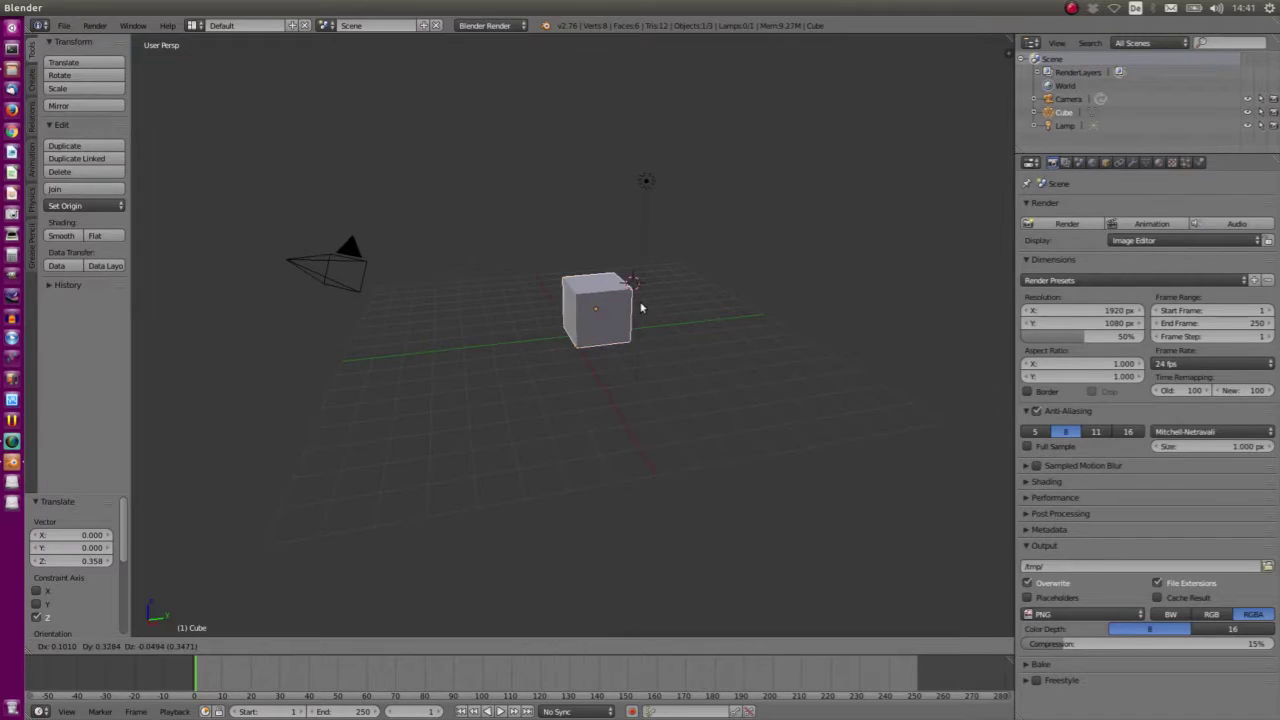
left_click(457, 234)
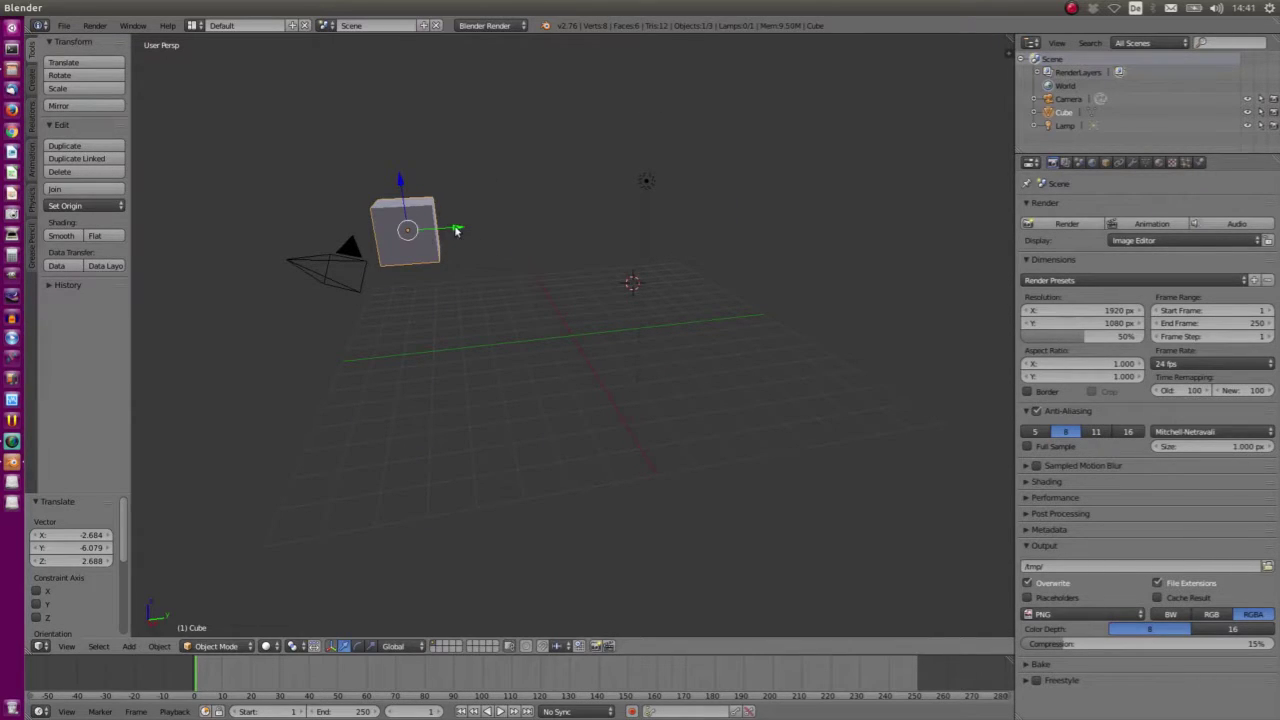
key("g")
left_click(583, 312)
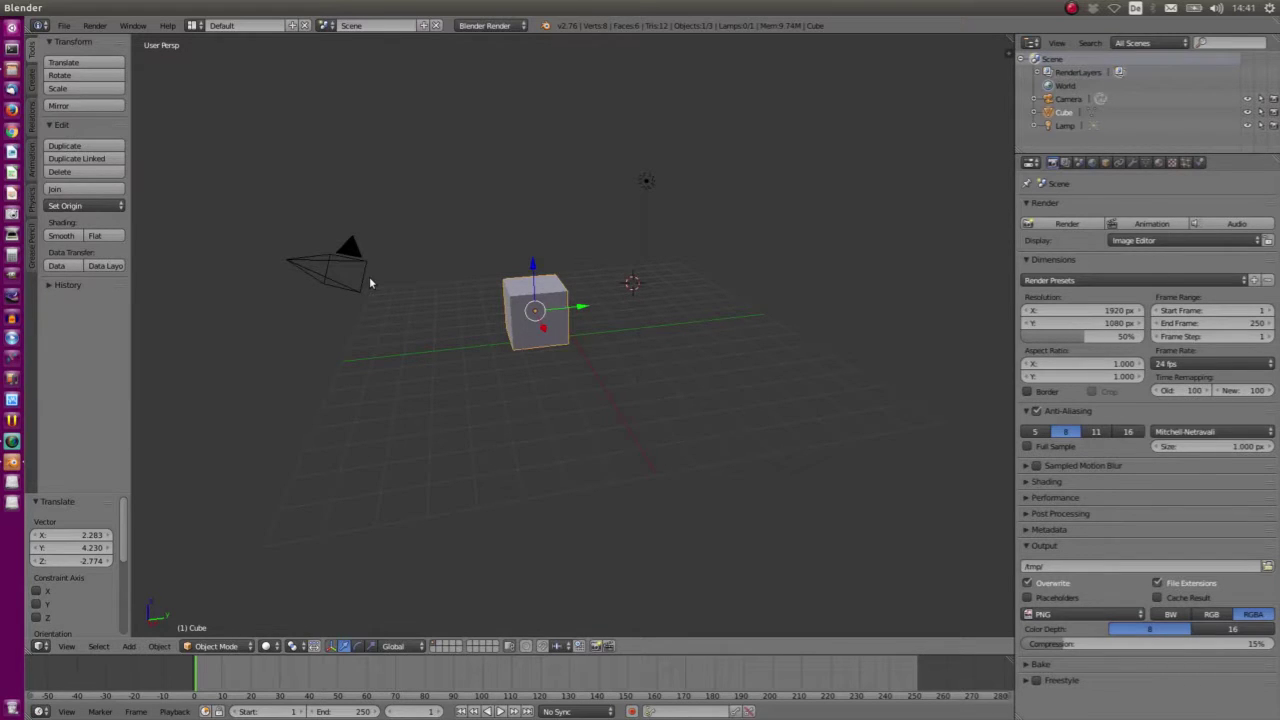
- Preview the scene through the camera, orbit around it, and deselect everything
key("KP_0")
key("KP_0")
middle_click_drag(618, 290, 605, 275)
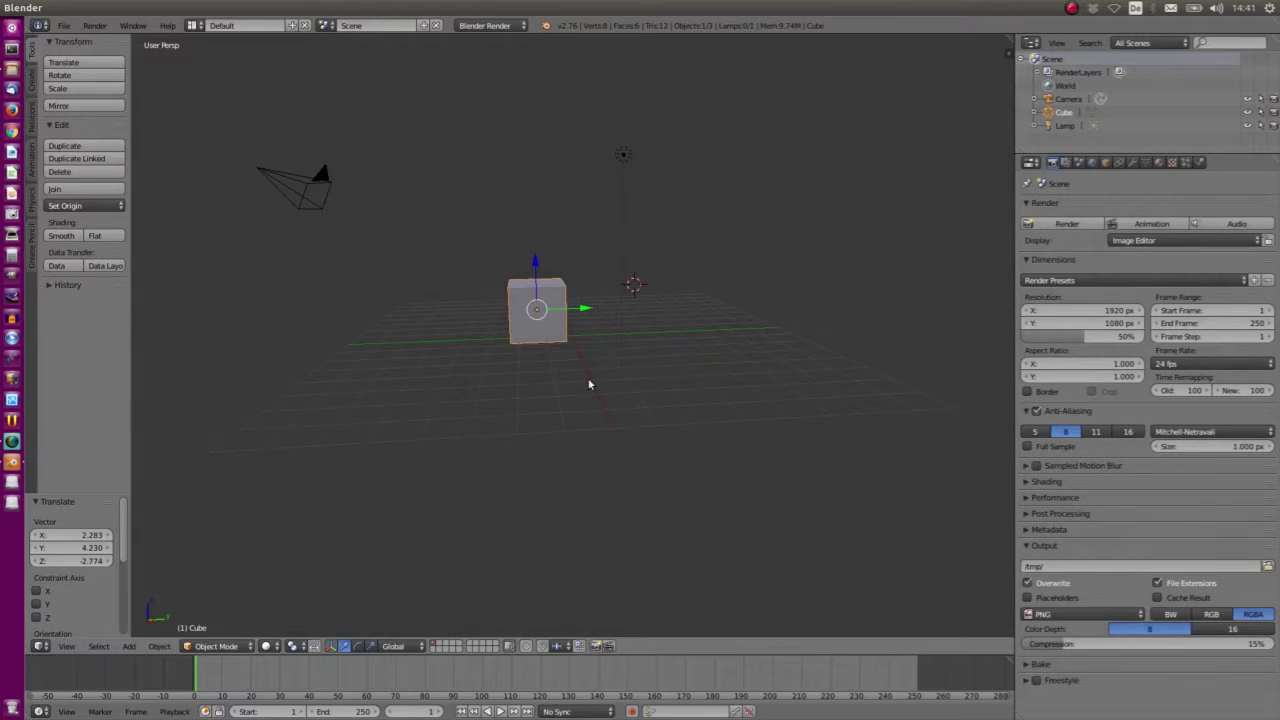
mouse_move(589, 384)
middle_mouse_down()
mouse_move(607, 215)
mouse_move(696, 150)
middle_mouse_up()
mouse_move(607, 460)
middle_mouse_down()
mouse_move(643, 314)
mouse_move(678, 471)
mouse_move(386, 443)
mouse_move(397, 386)
mouse_move(334, 311)
middle_mouse_up()
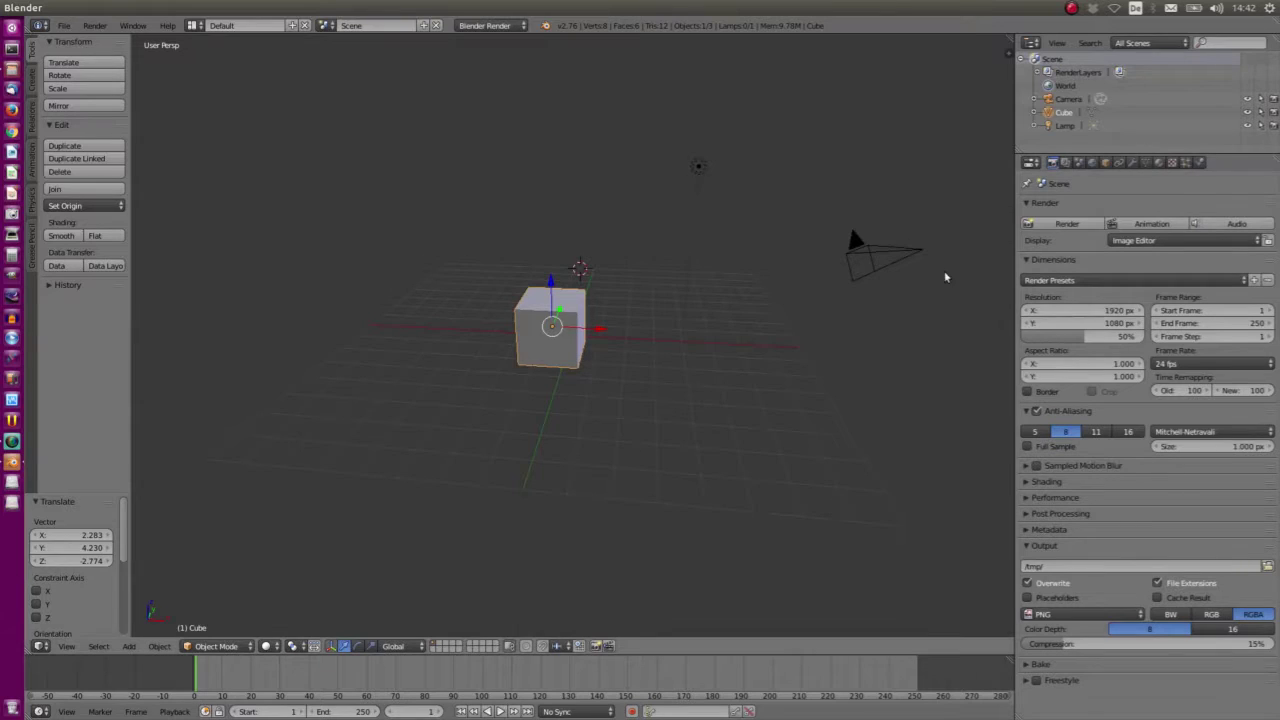
key("a")
middle_click_drag(505, 385, 545, 390)
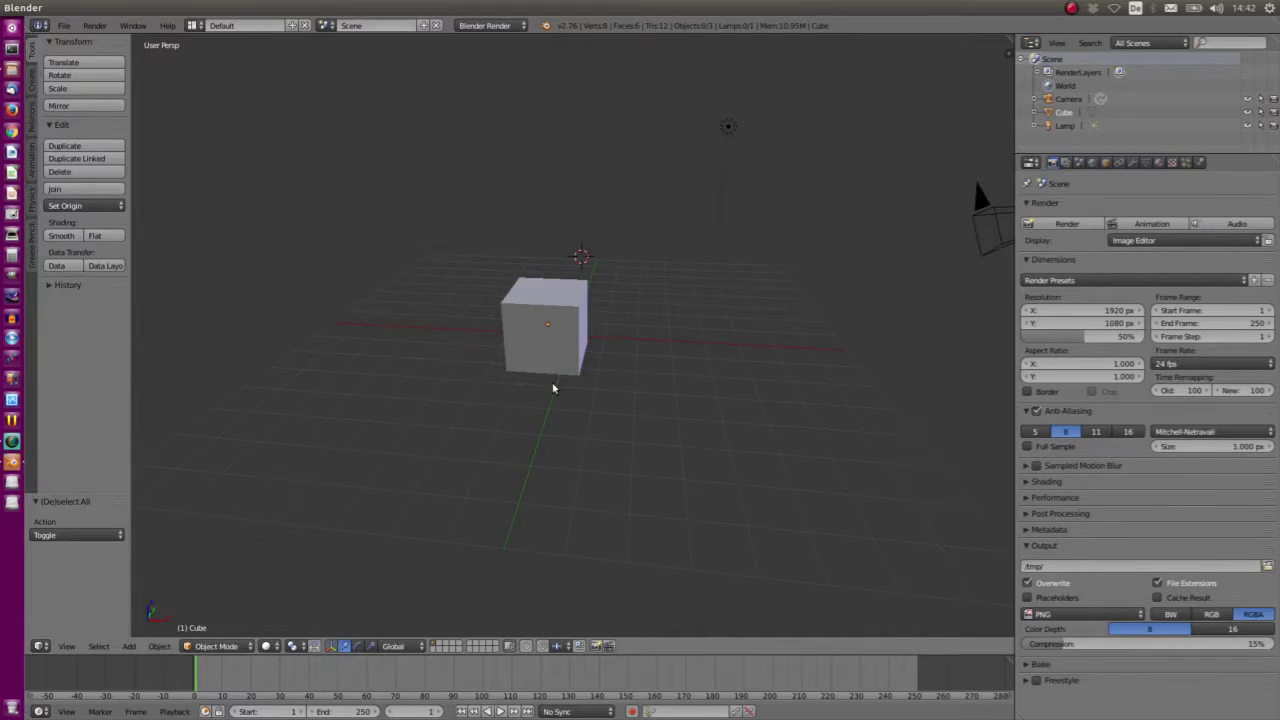
- In Edit Mode, pull one top corner vertex of the cube out to the left
key("Tab")
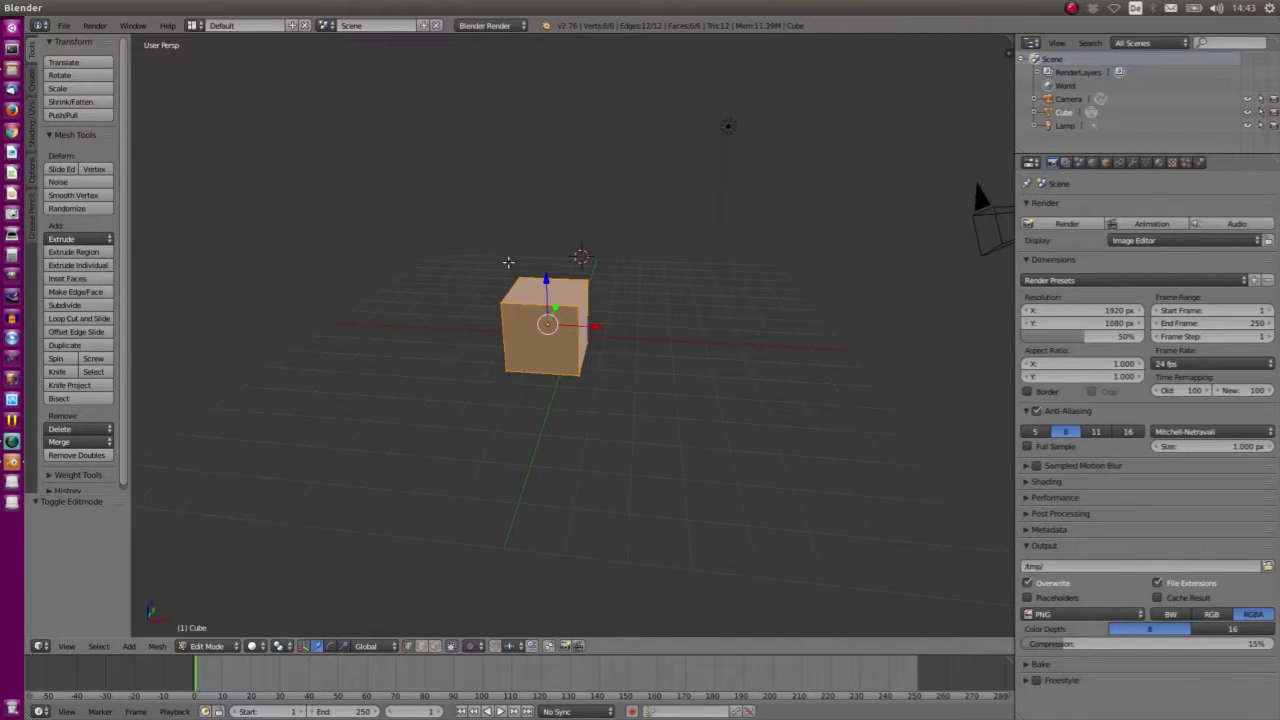
right_click(500, 304)
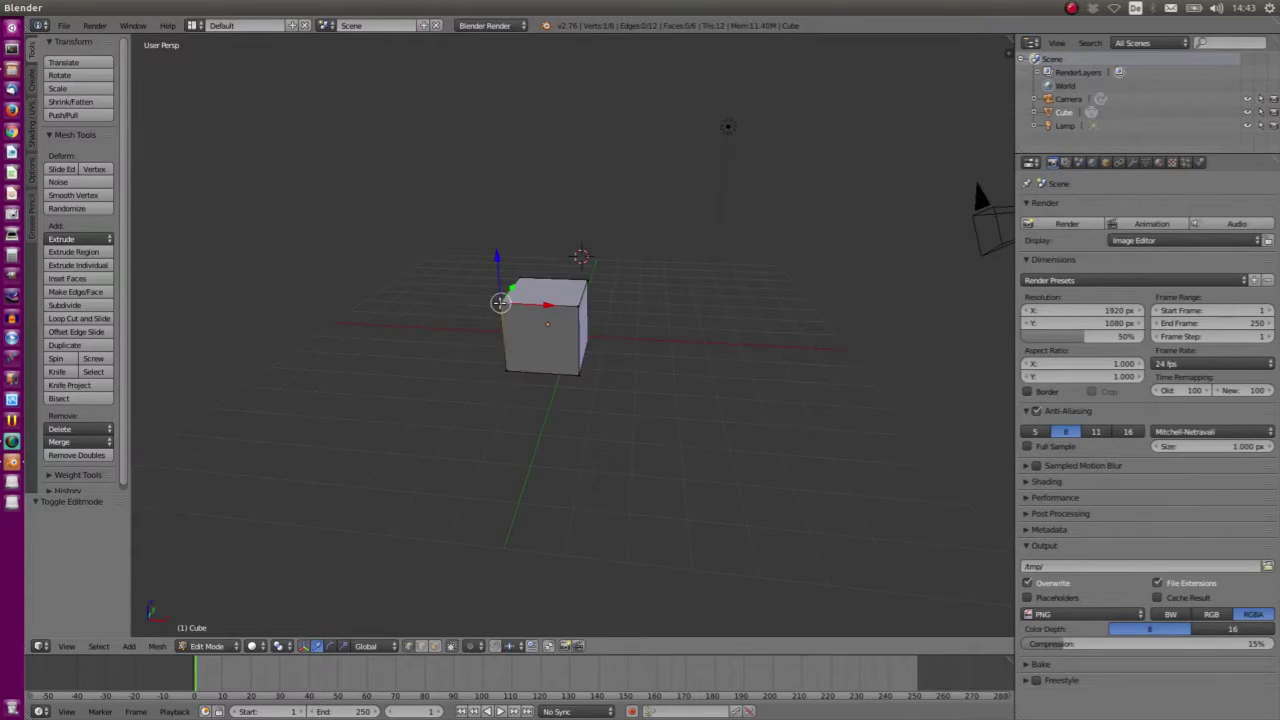
key("g")
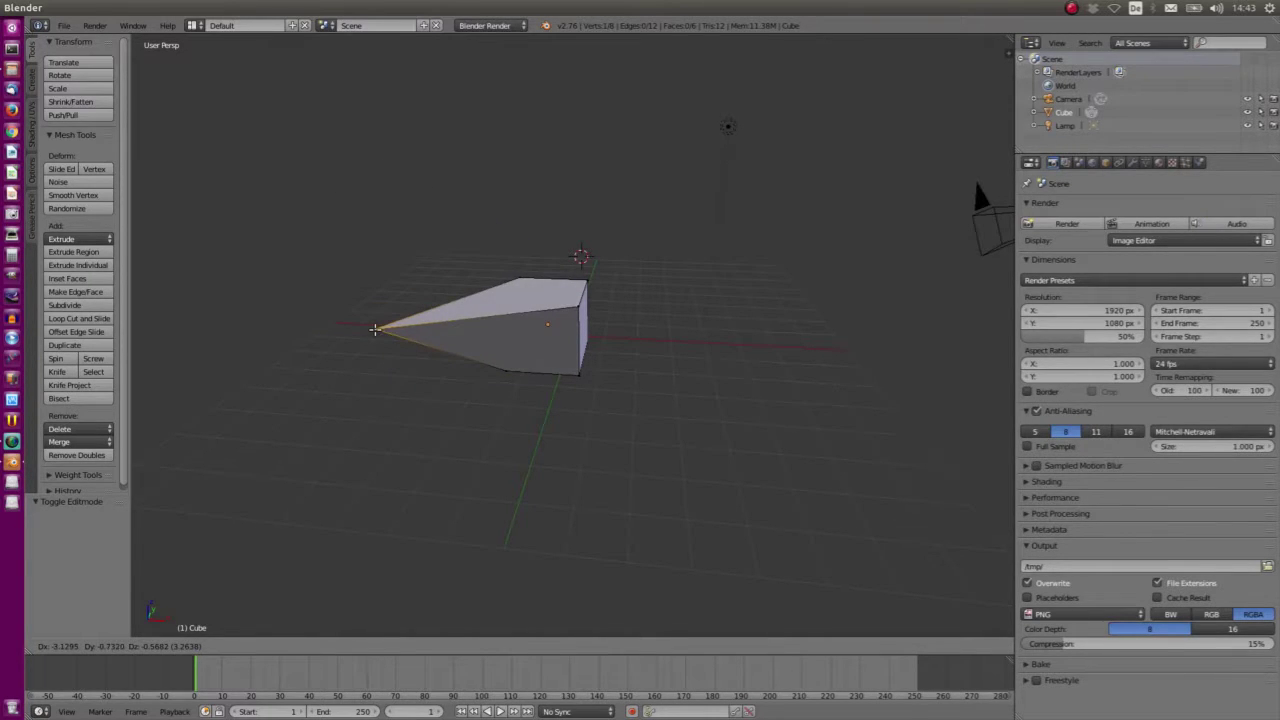
left_click(374, 329)
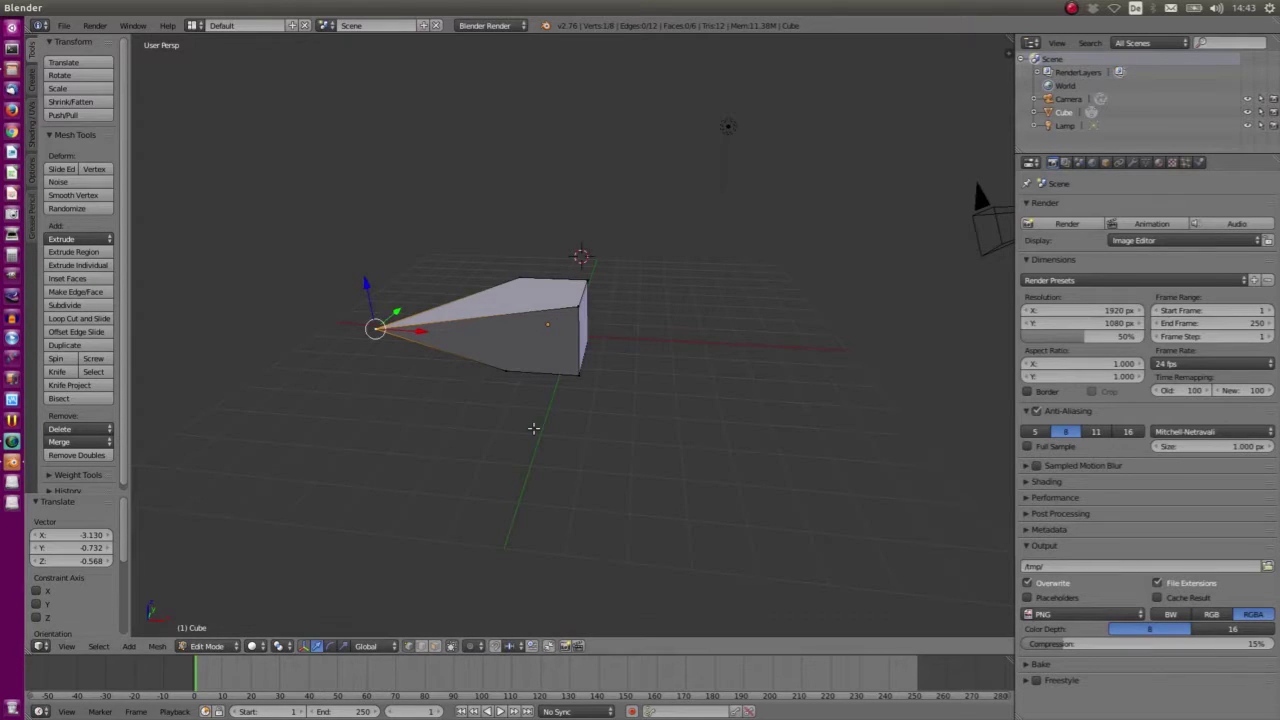
key("a")
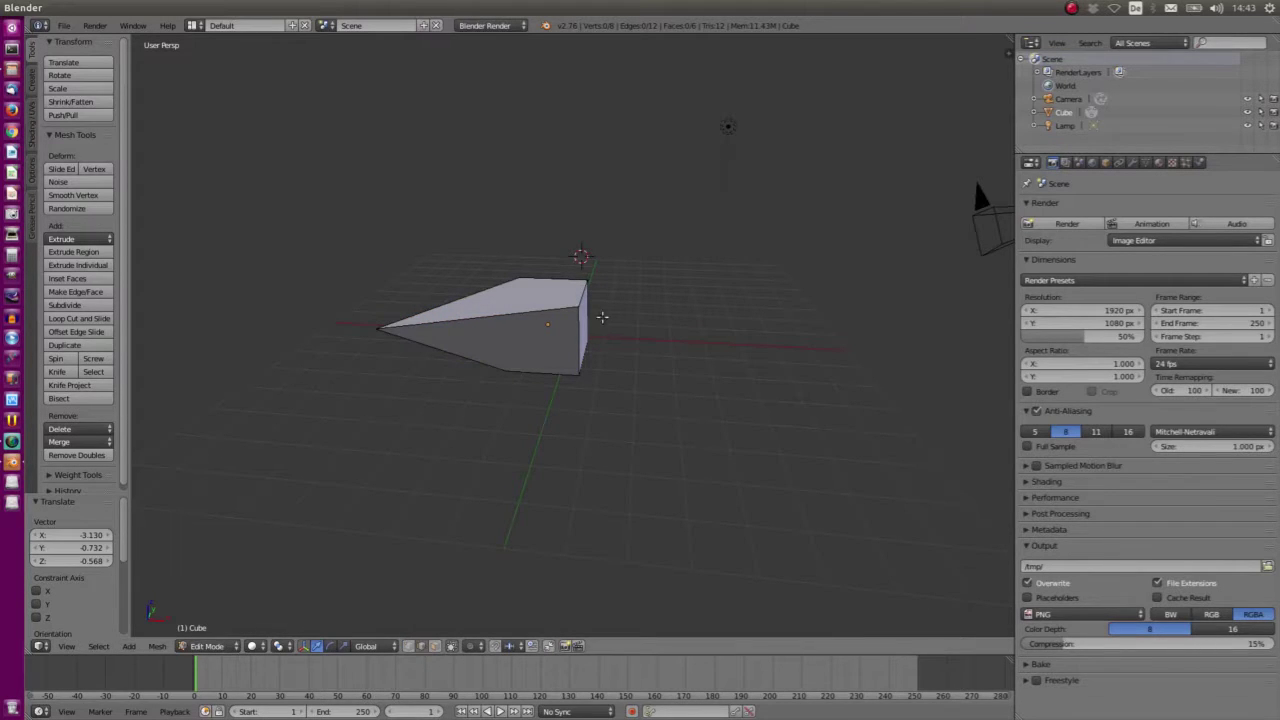
- Move two top vertices into a low slanted ridge
left_click(578, 300)
right_click(580, 302)
key("g")
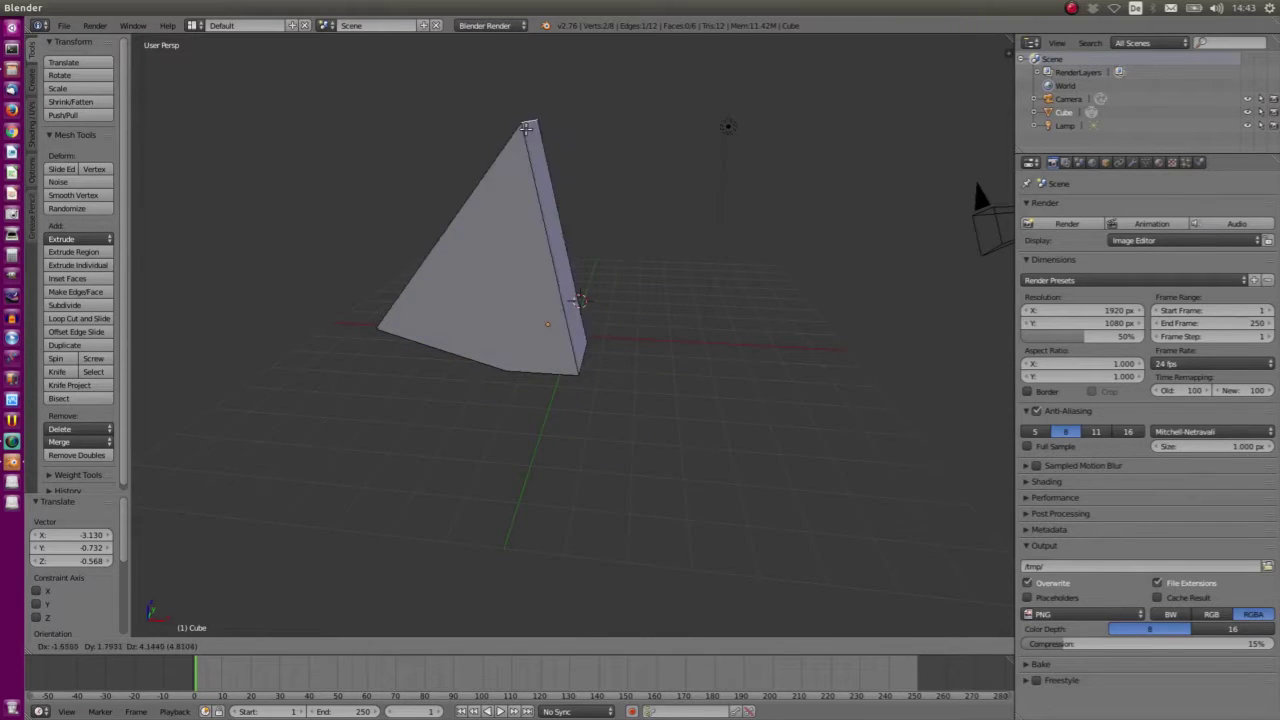
left_click(474, 240)
key("a")
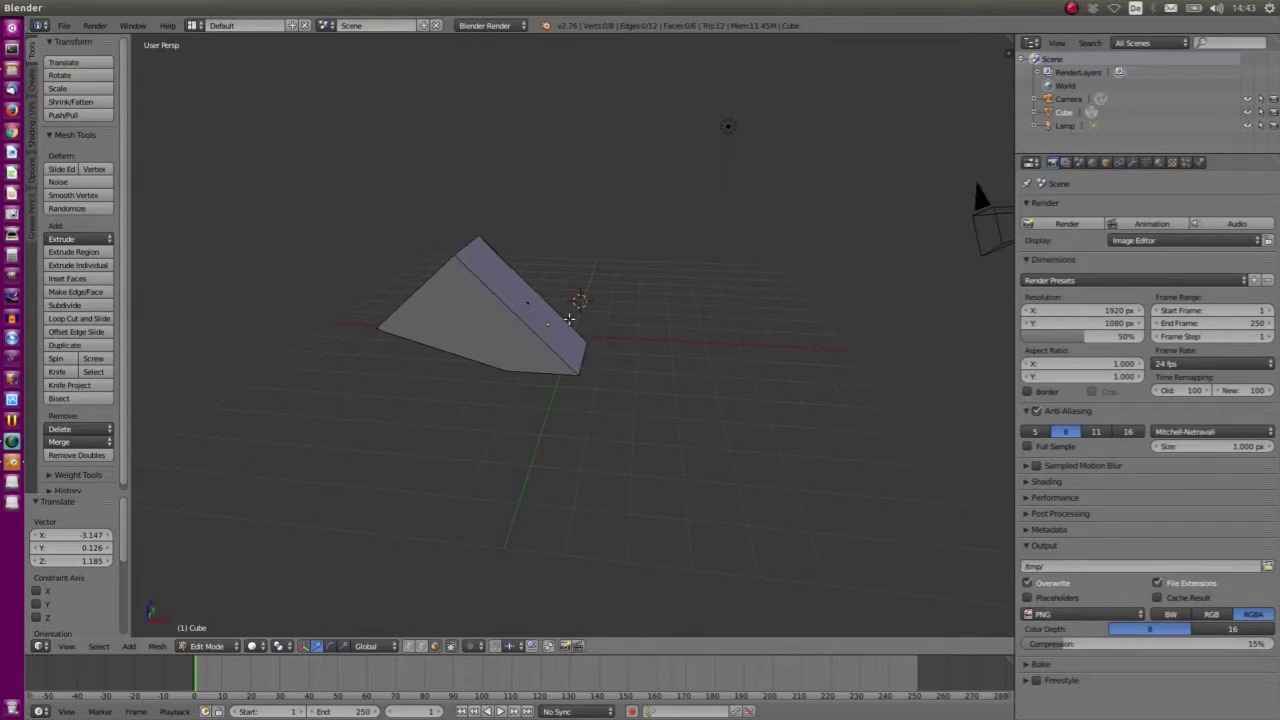
- Extrude the top face upward into a tall block
right_click(530, 298)
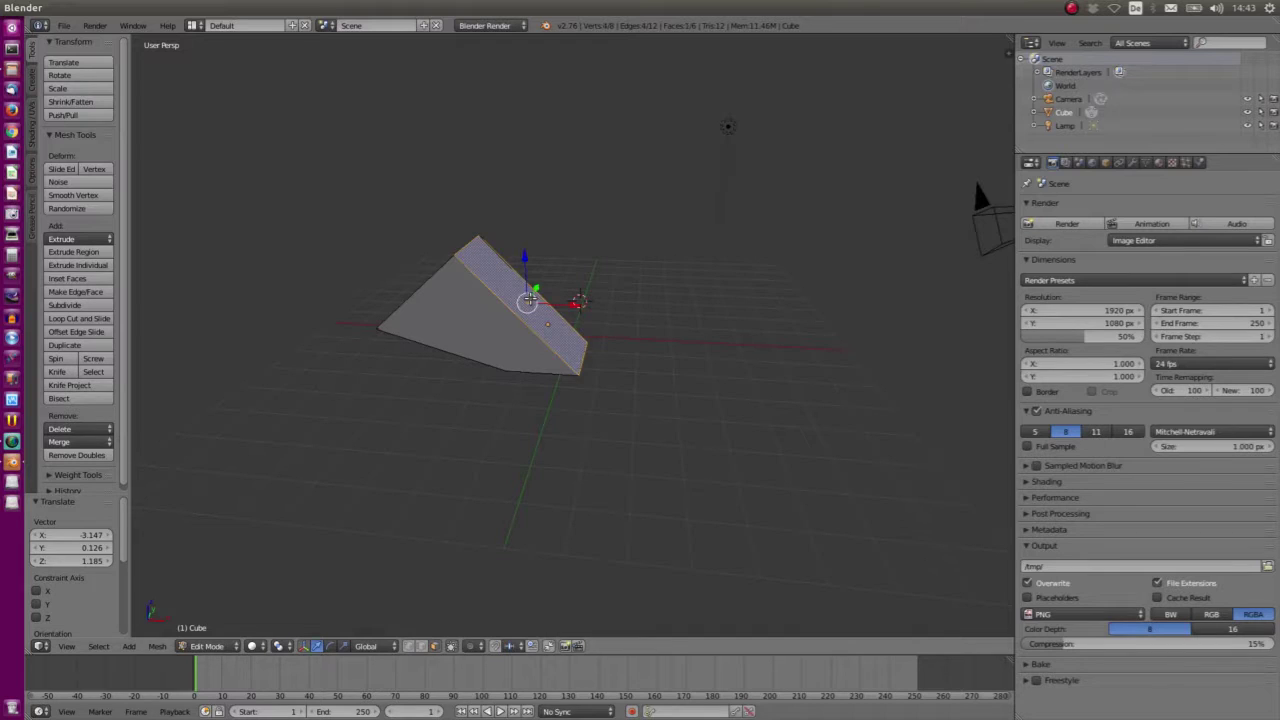
key("e")
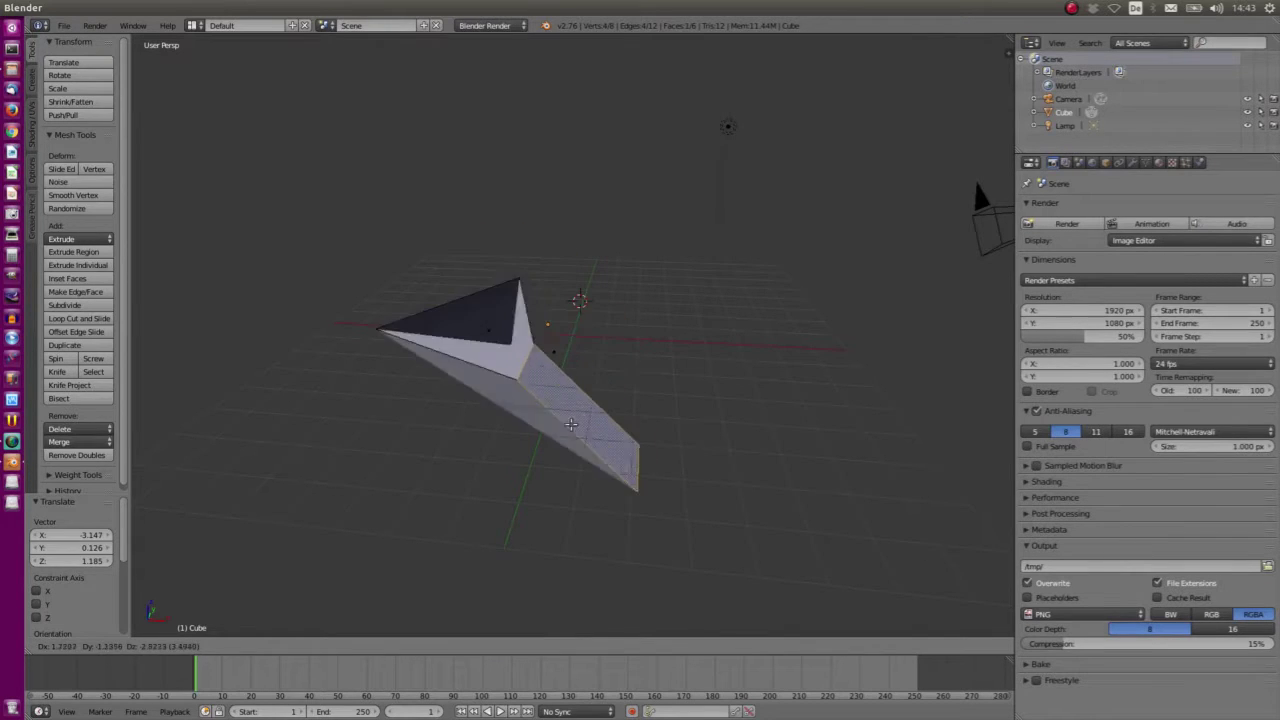
left_click(575, 331)
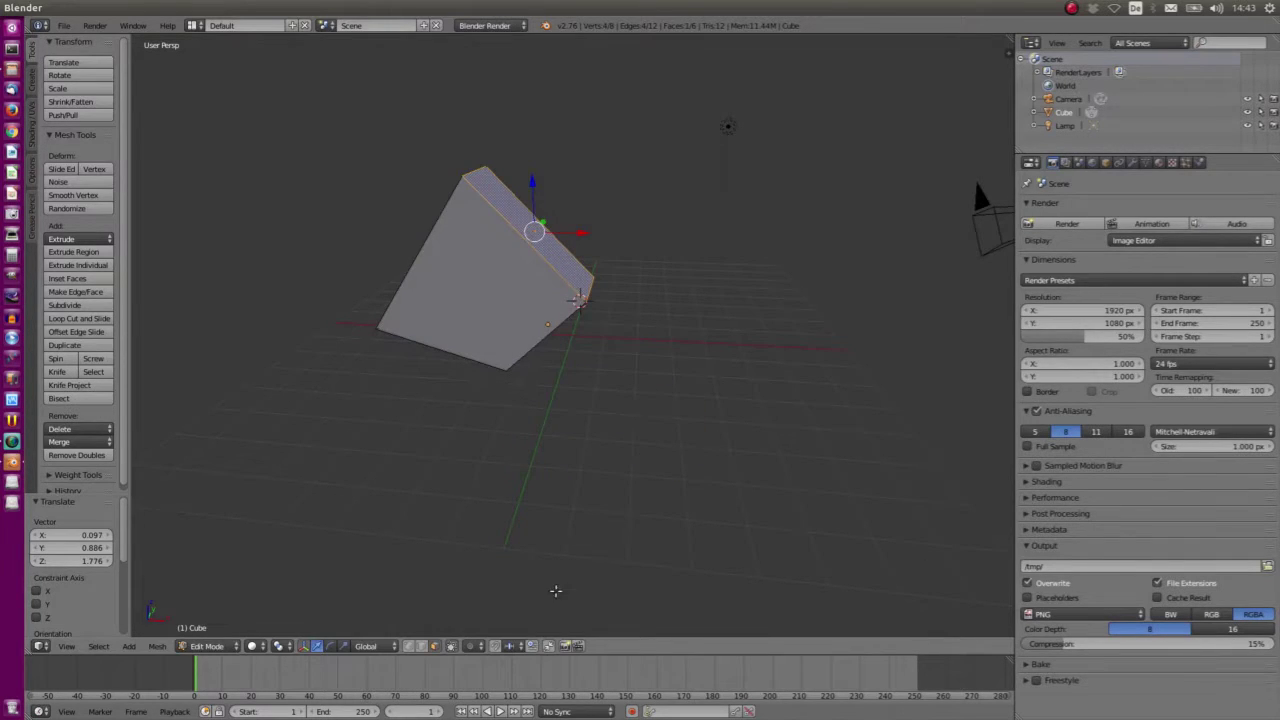
left_click(440, 645)
mouse_move(531, 283)
middle_mouse_down()
mouse_move(695, 317)
mouse_move(638, 262)
middle_mouse_up()
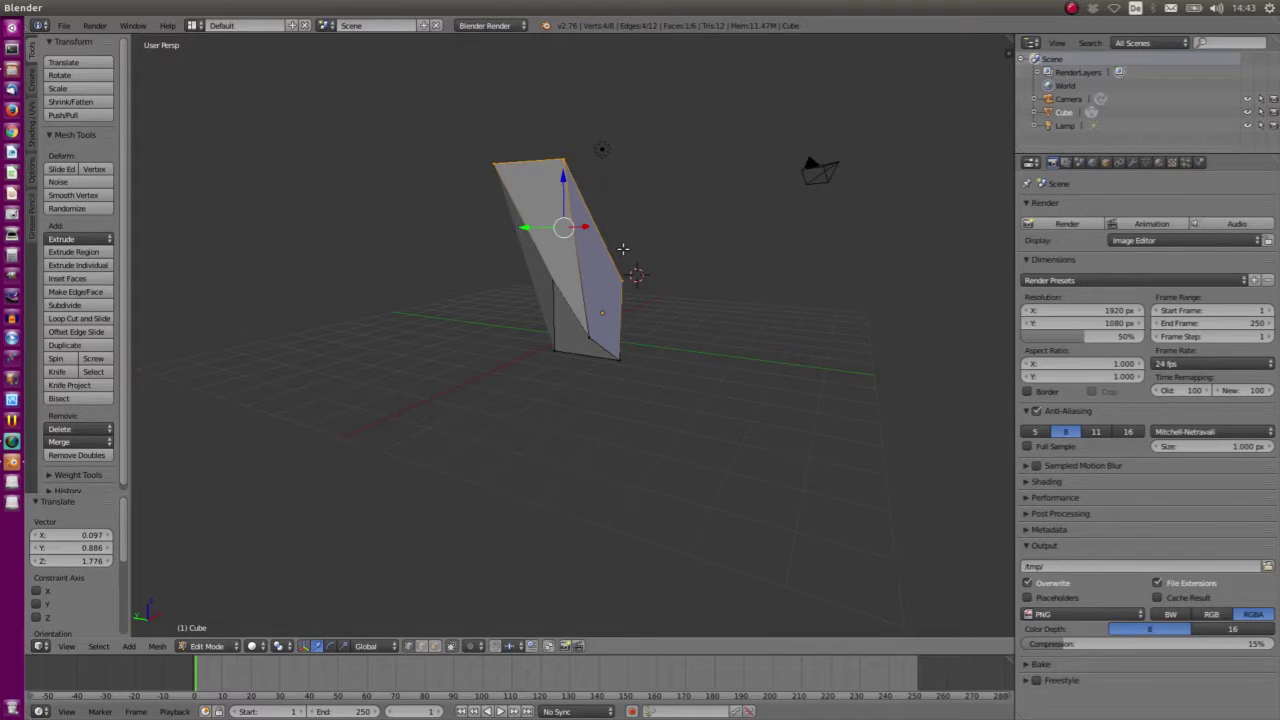
- Select the whole distorted cube and delete all its vertices via X > Vertices
key("a")
key("a")
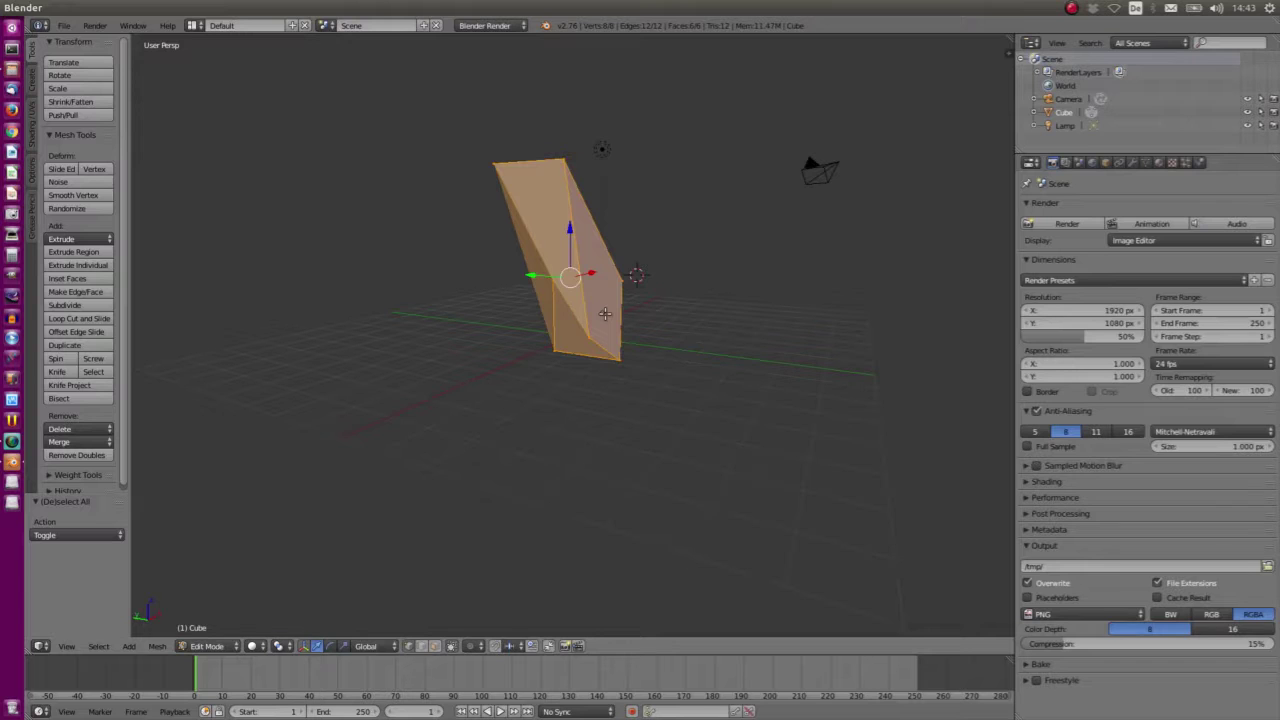
middle_click_drag(605, 313, 597, 356)
key("x")
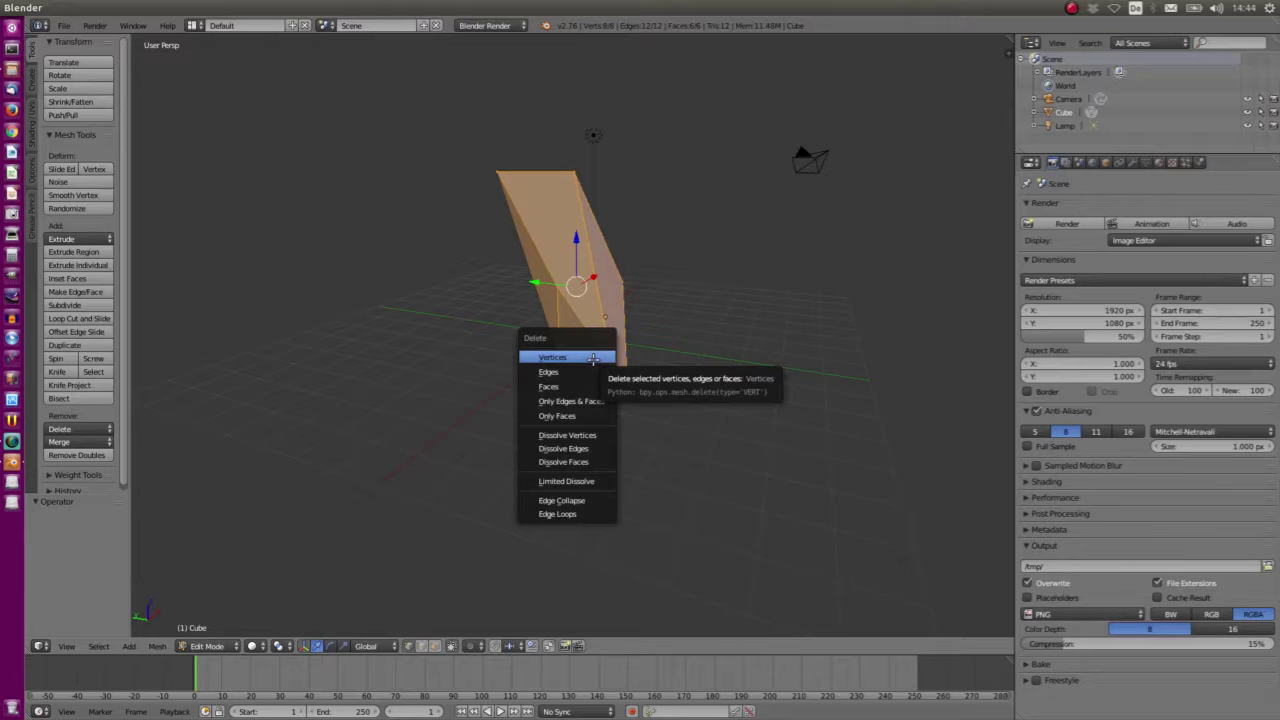
left_click(593, 358)
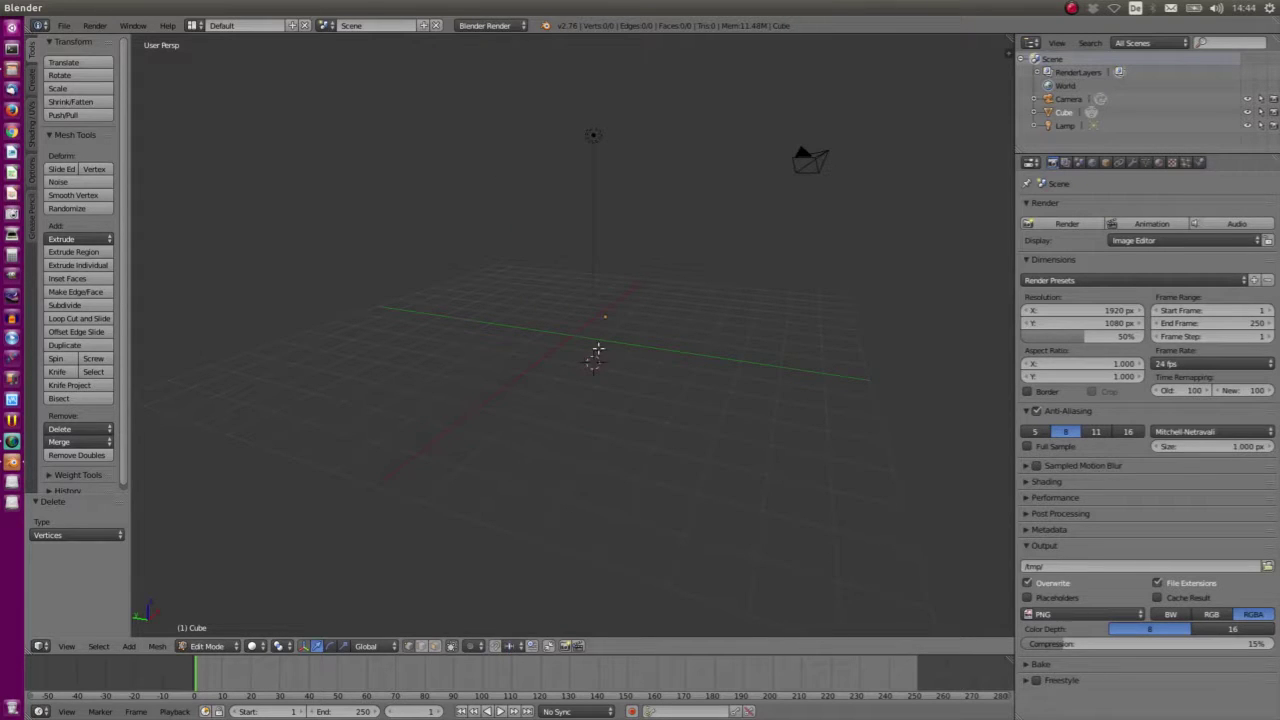
middle_click_drag(593, 358, 600, 333)
scroll(600, 333, "up", 3)
- Add a 32-vertex circle to the empty mesh
key("shift+a")
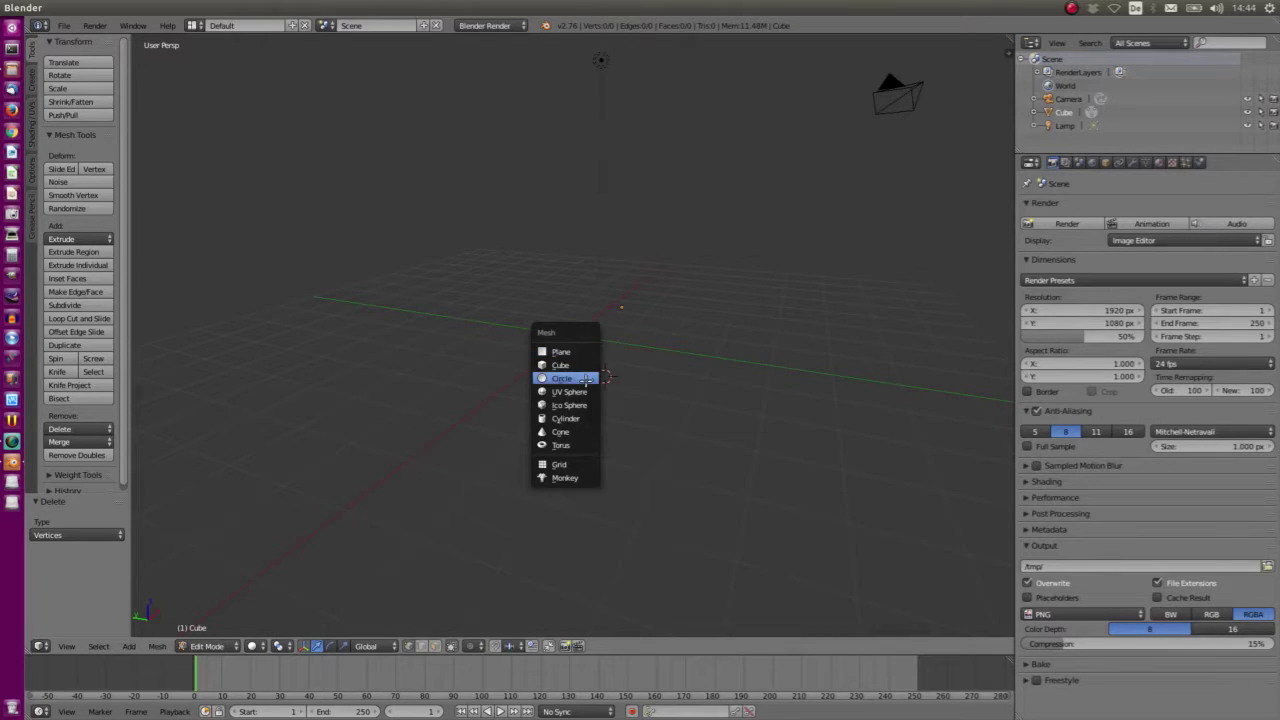
left_click(585, 379)
scroll(620, 375, "up", 2)
scroll(625, 374, "down", 2)
scroll(628, 373, "up", 2)
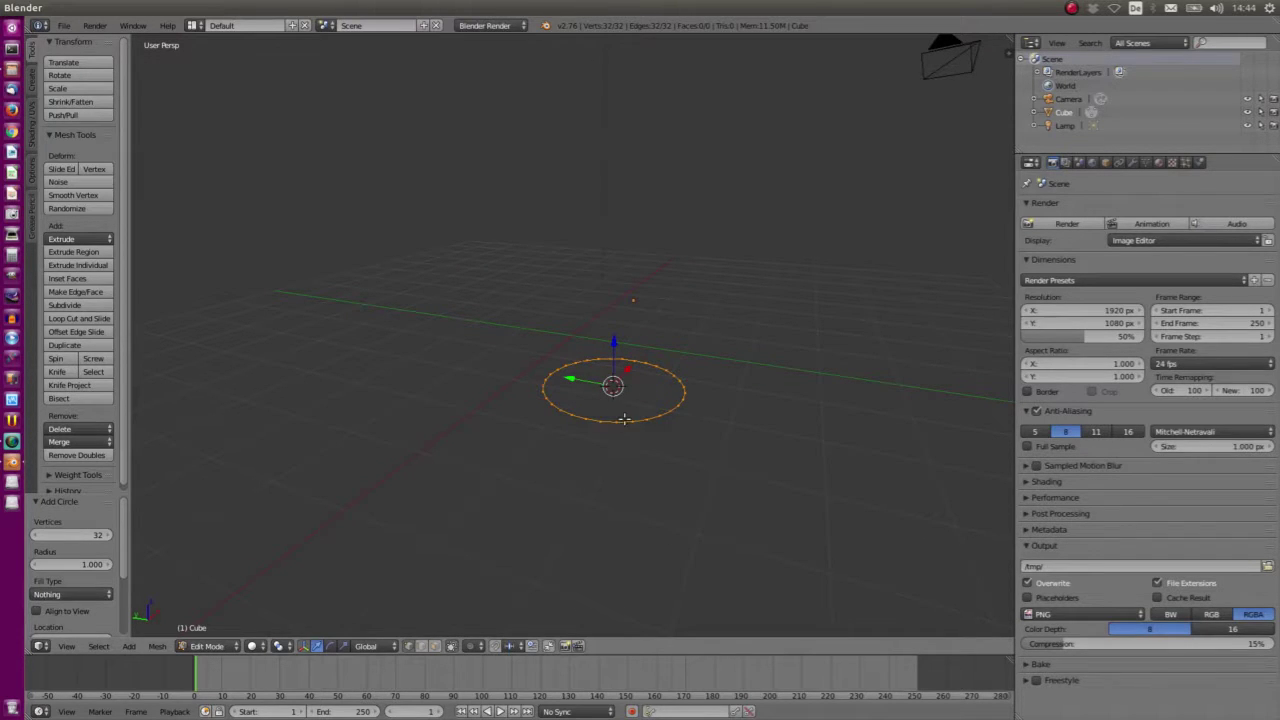
- Extrude the circle and scale it outward by 1.875 into a flat ring
key("e")
key("s")
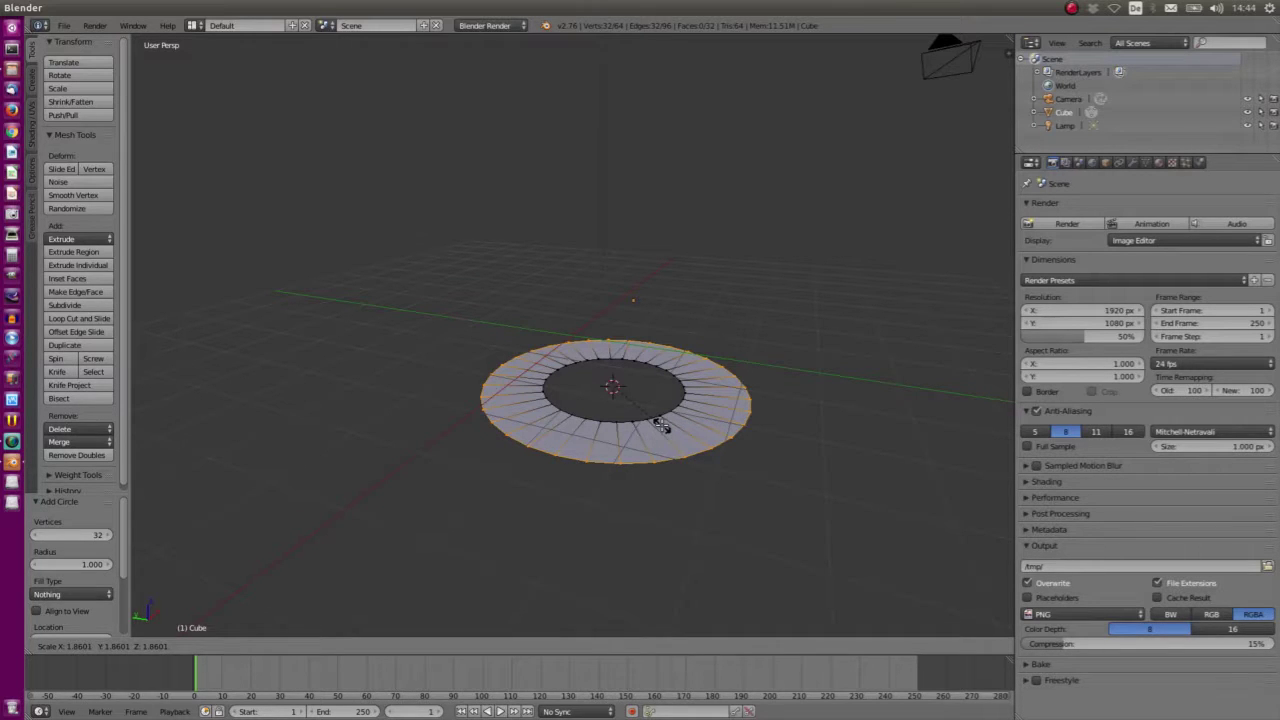
left_click(660, 425)
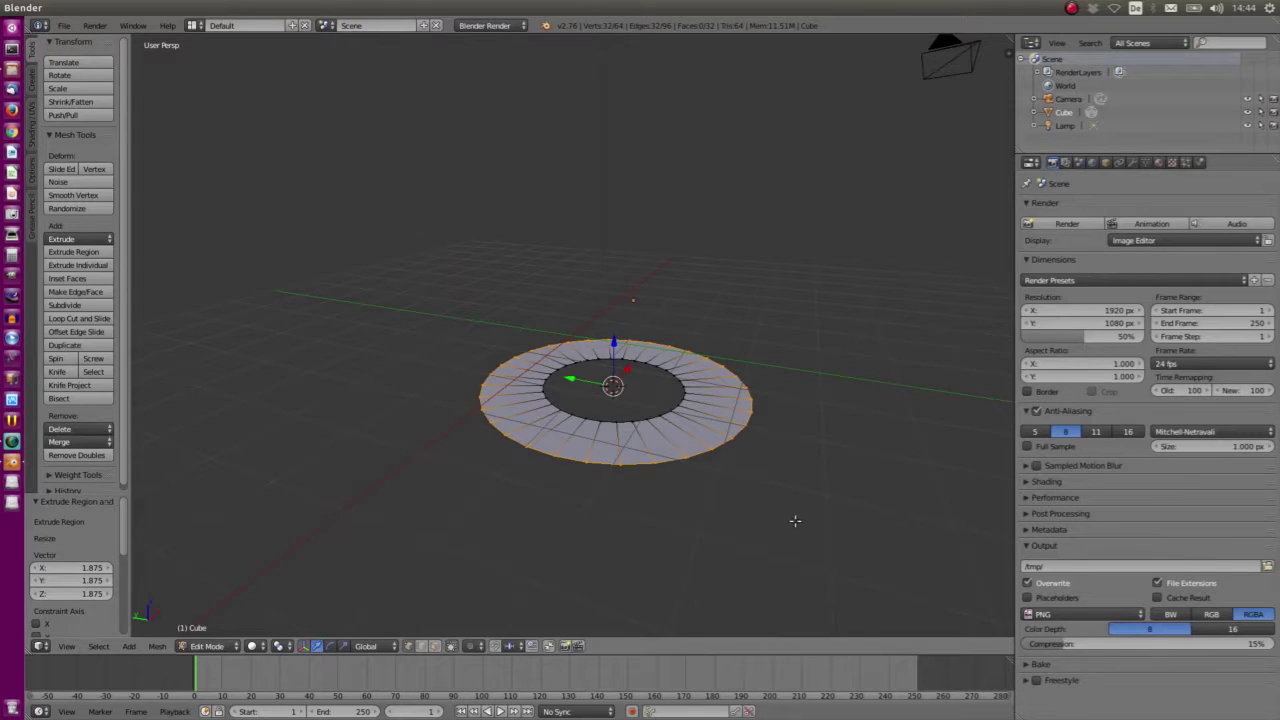
mouse_move(794, 523)
middle_mouse_down()
mouse_move(798, 473)
mouse_move(794, 494)
middle_mouse_up()
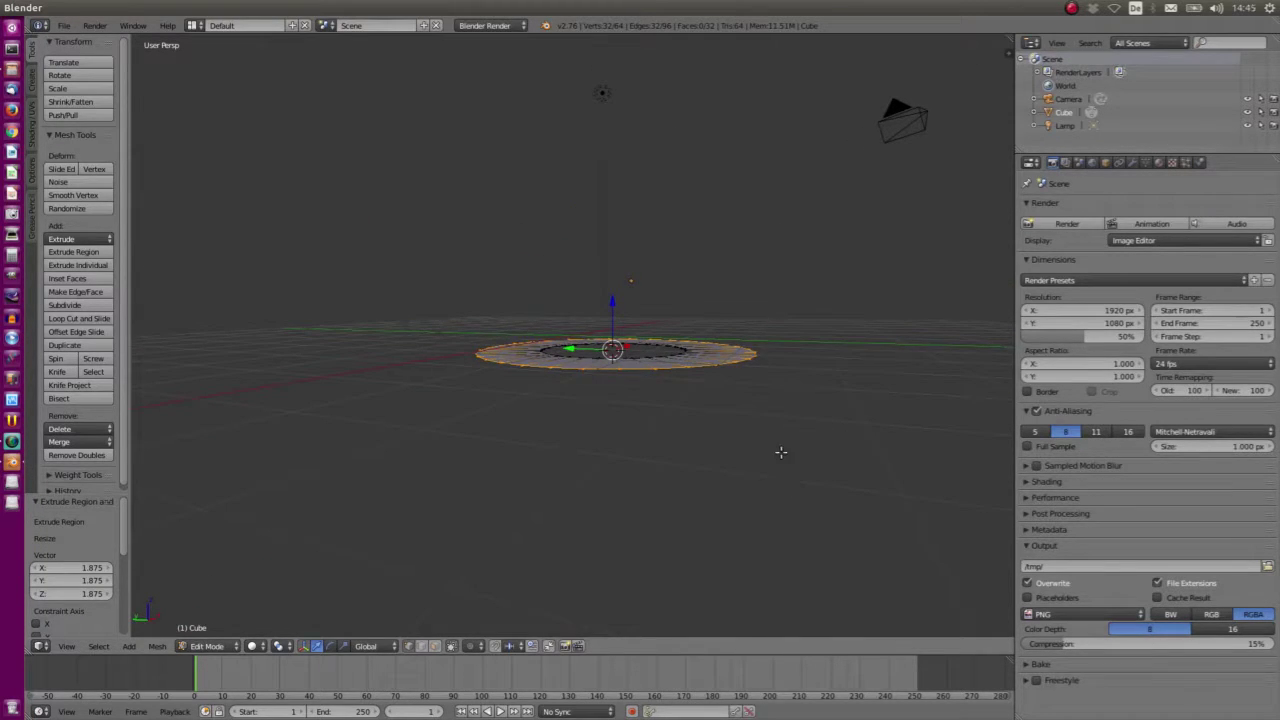
- Extrude the whole ring 1.241 up on Z into a hollow tube, then deselect and inspect it
key("a")
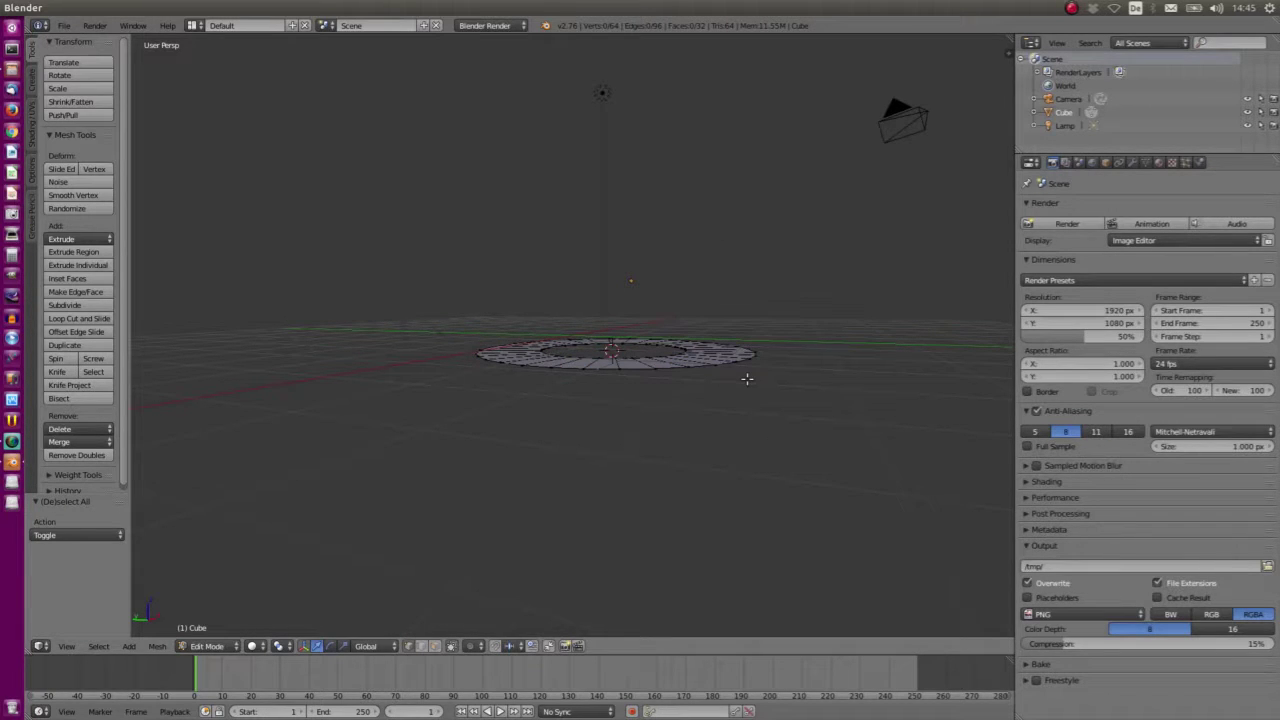
key("a")
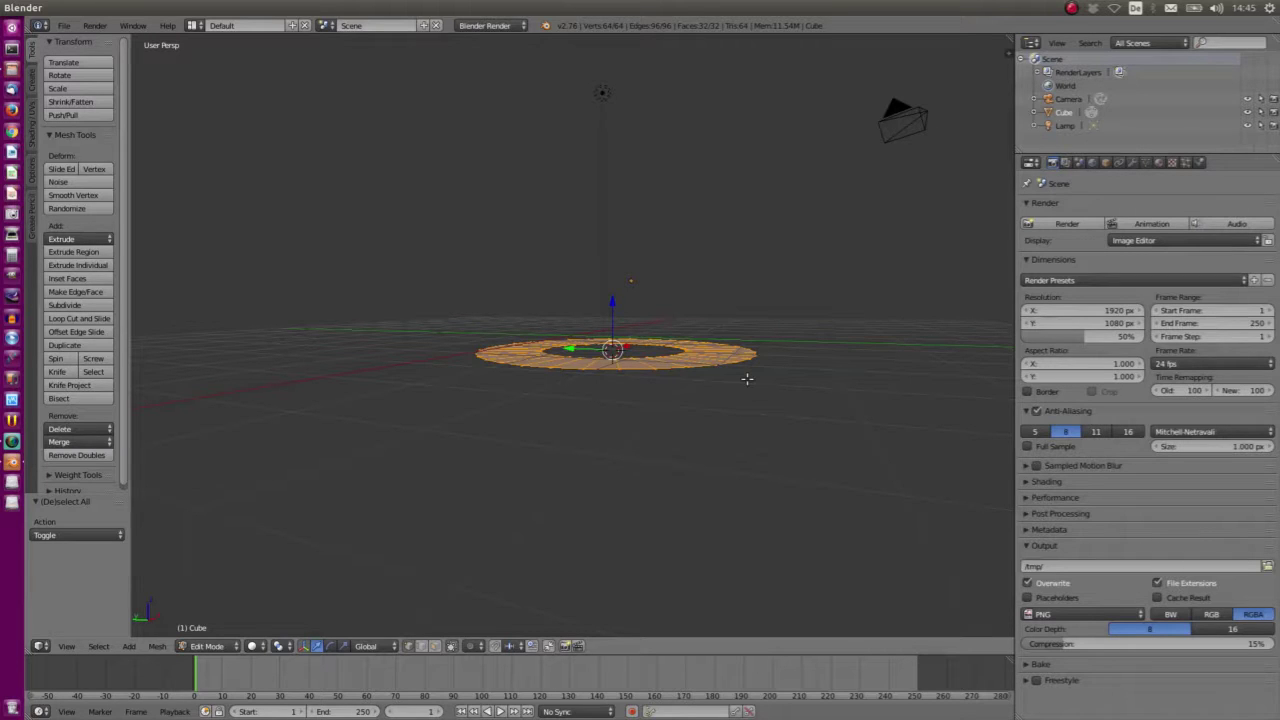
key("e")
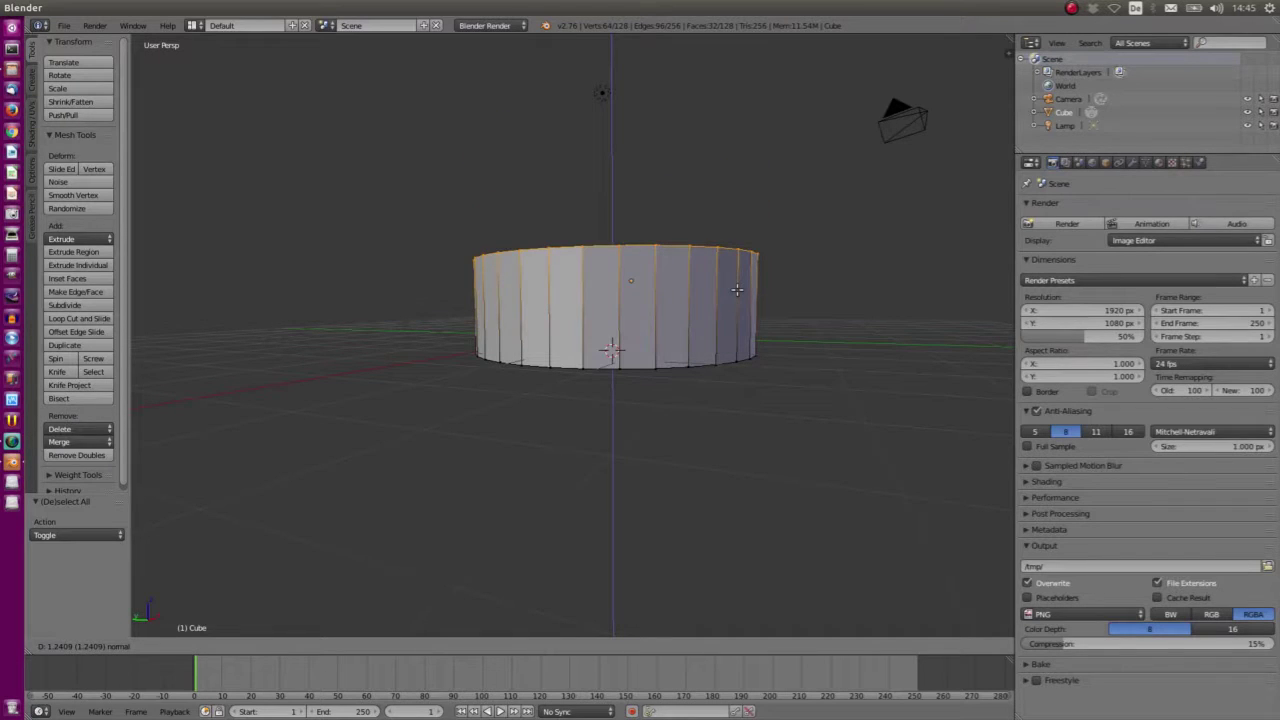
left_click(736, 290)
mouse_move(834, 263)
middle_mouse_down()
mouse_move(823, 314)
mouse_move(814, 286)
mouse_move(818, 300)
middle_mouse_up()
key("a")
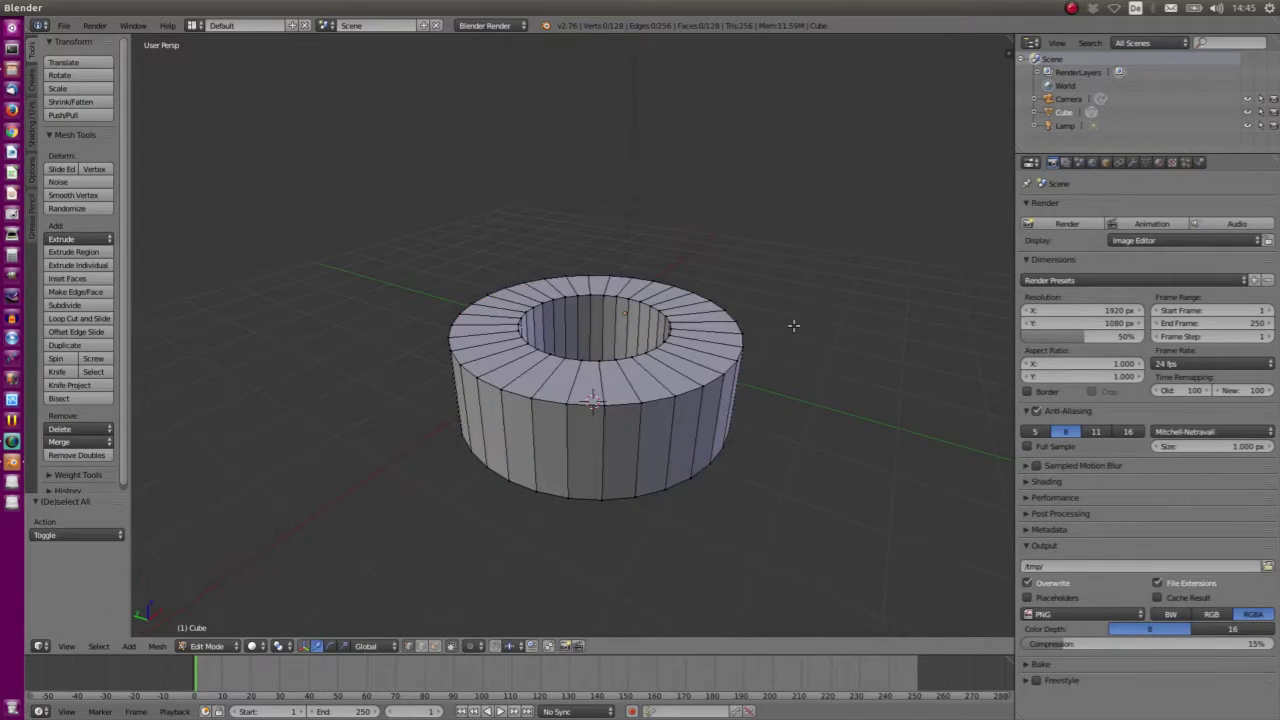
mouse_move(820, 443)
middle_mouse_down()
mouse_move(820, 344)
mouse_move(791, 434)
mouse_move(817, 389)
mouse_move(861, 443)
mouse_move(786, 426)
middle_mouse_up()
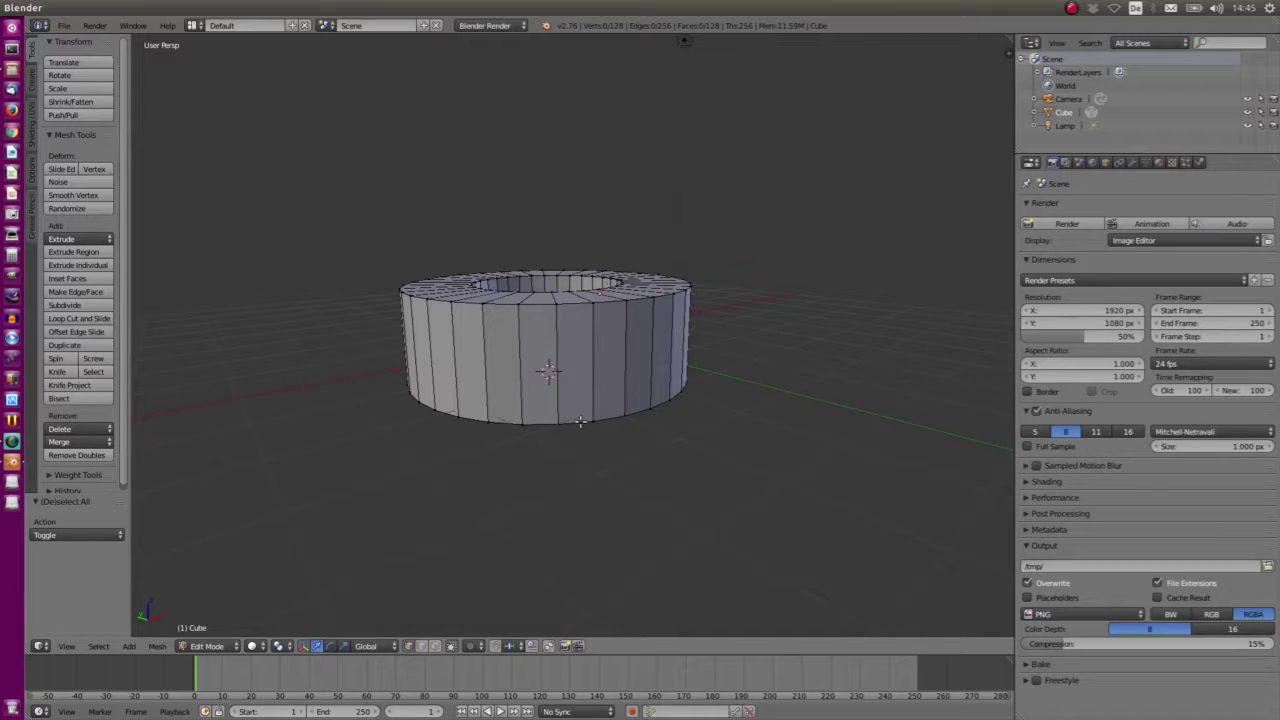
mouse_move(582, 420)
middle_mouse_down()
mouse_move(602, 455)
mouse_move(602, 440)
middle_mouse_up()
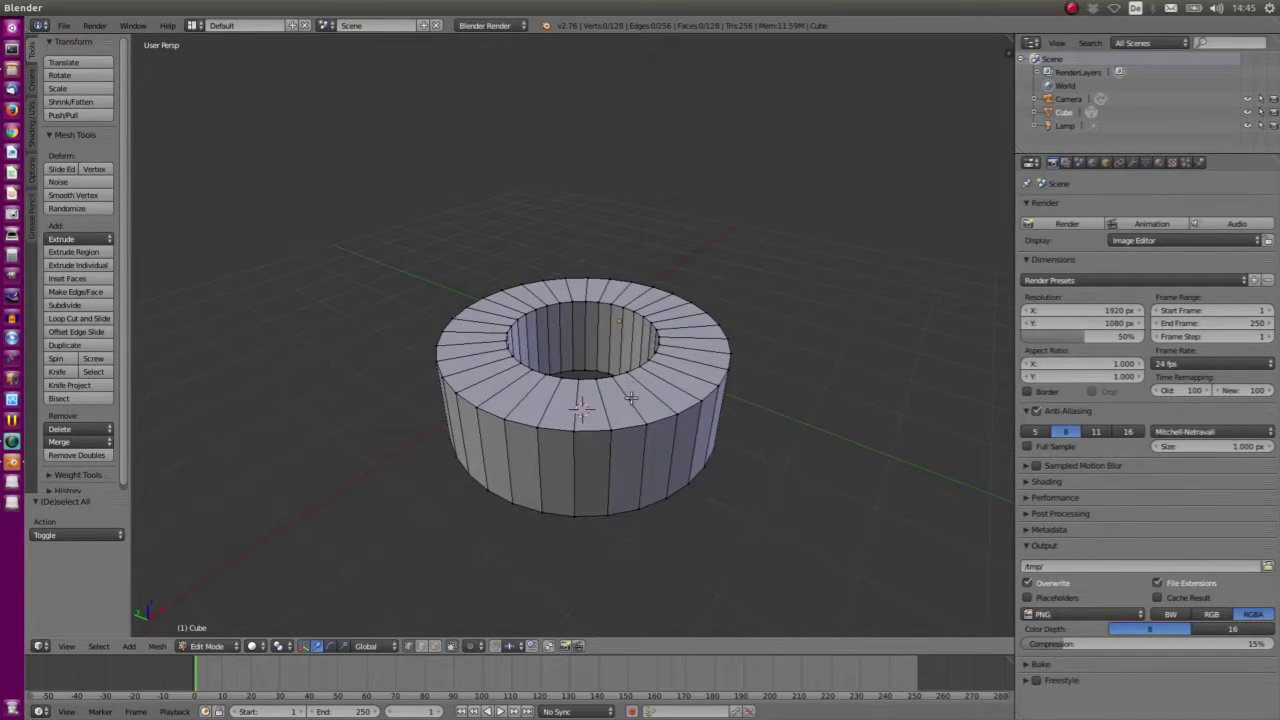
- Add a centred edge loop on the tube's top and move it up and outward
key("ctrl+r")
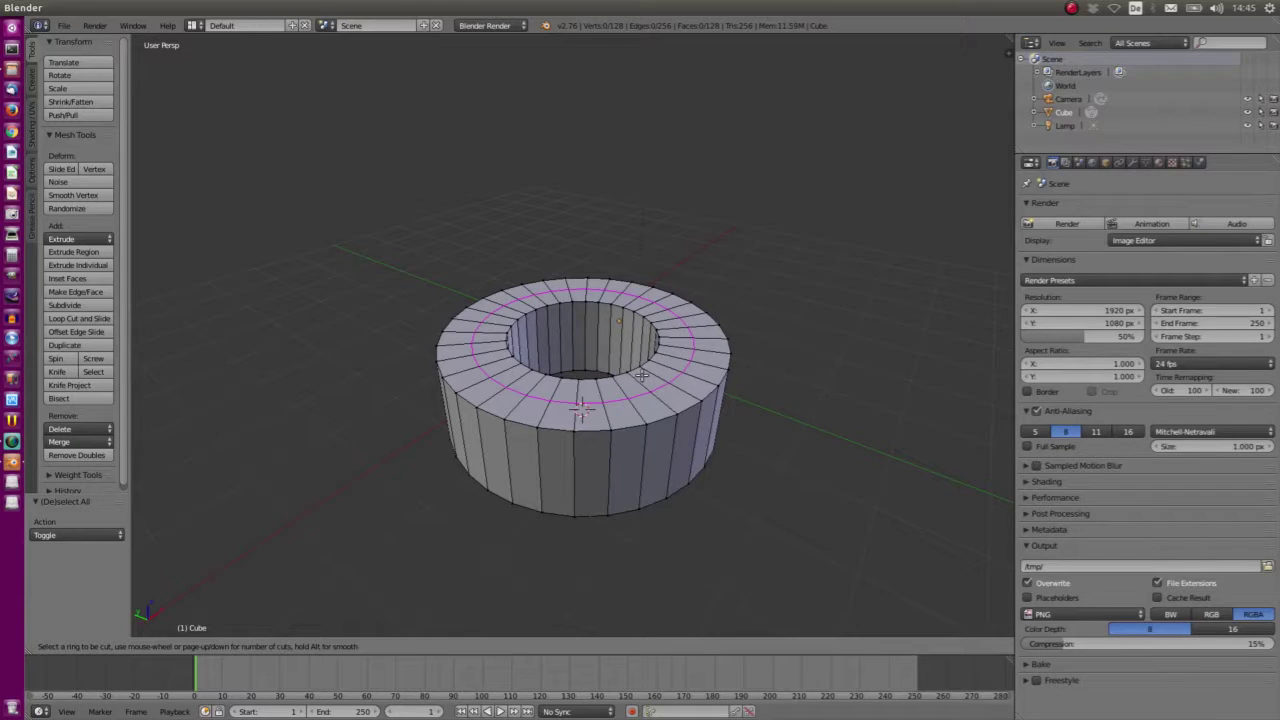
left_click(641, 374)
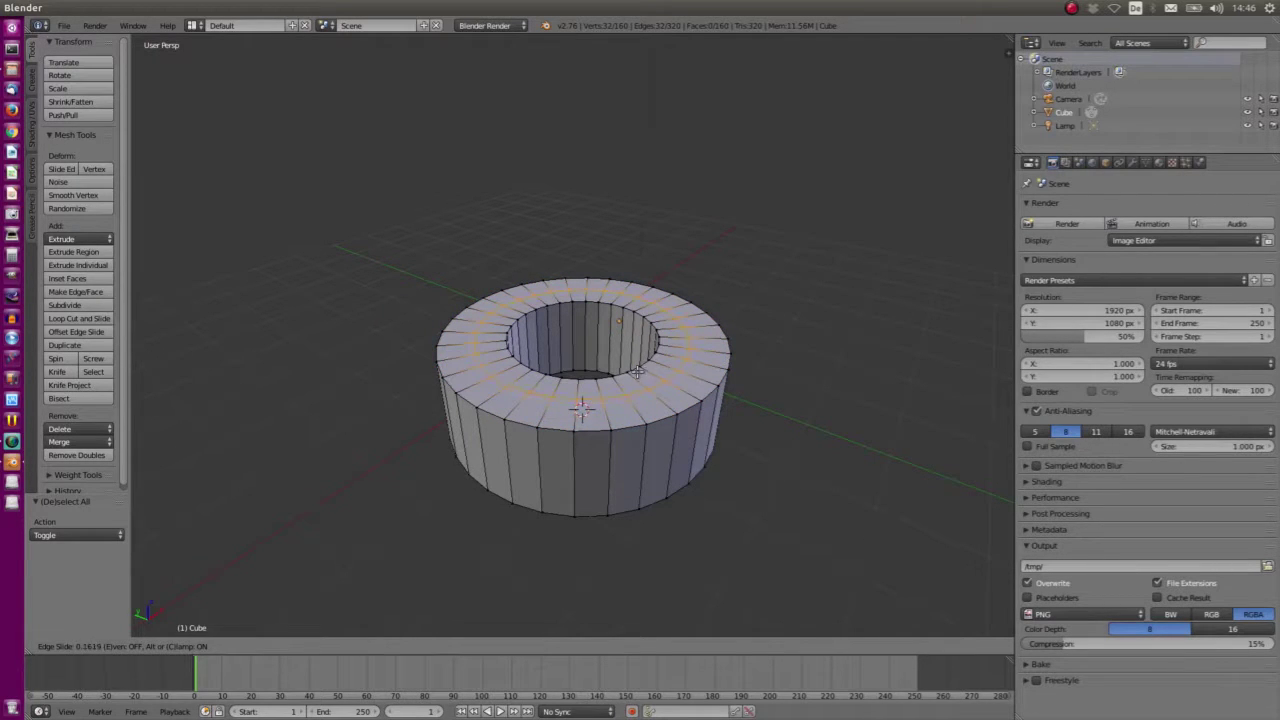
right_click(657, 348)
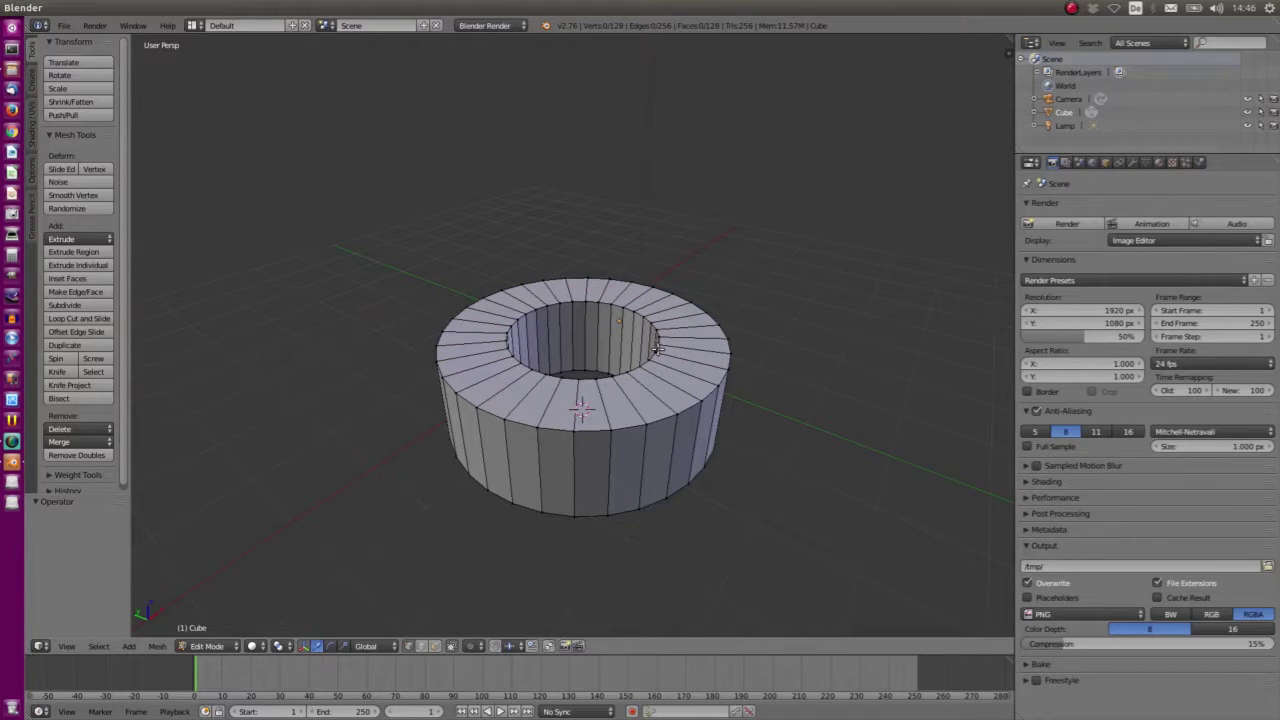
key("ctrl+r")
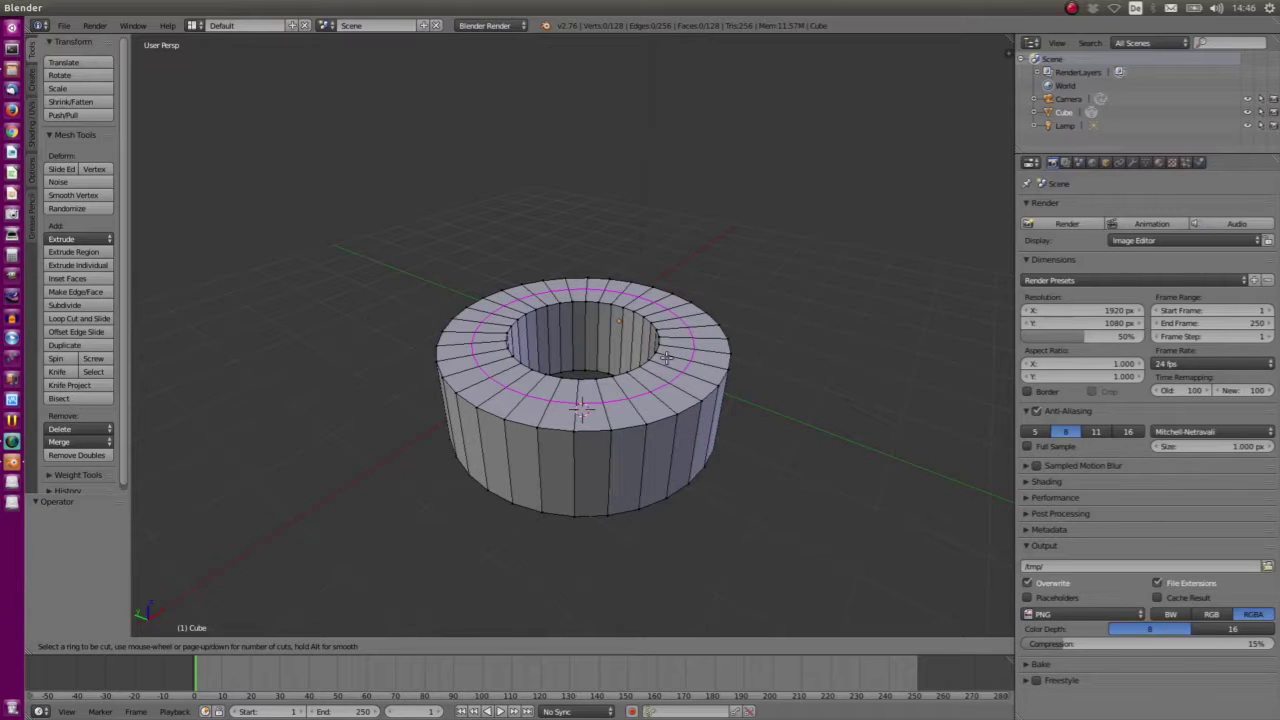
left_click(665, 356)
right_click(665, 356)
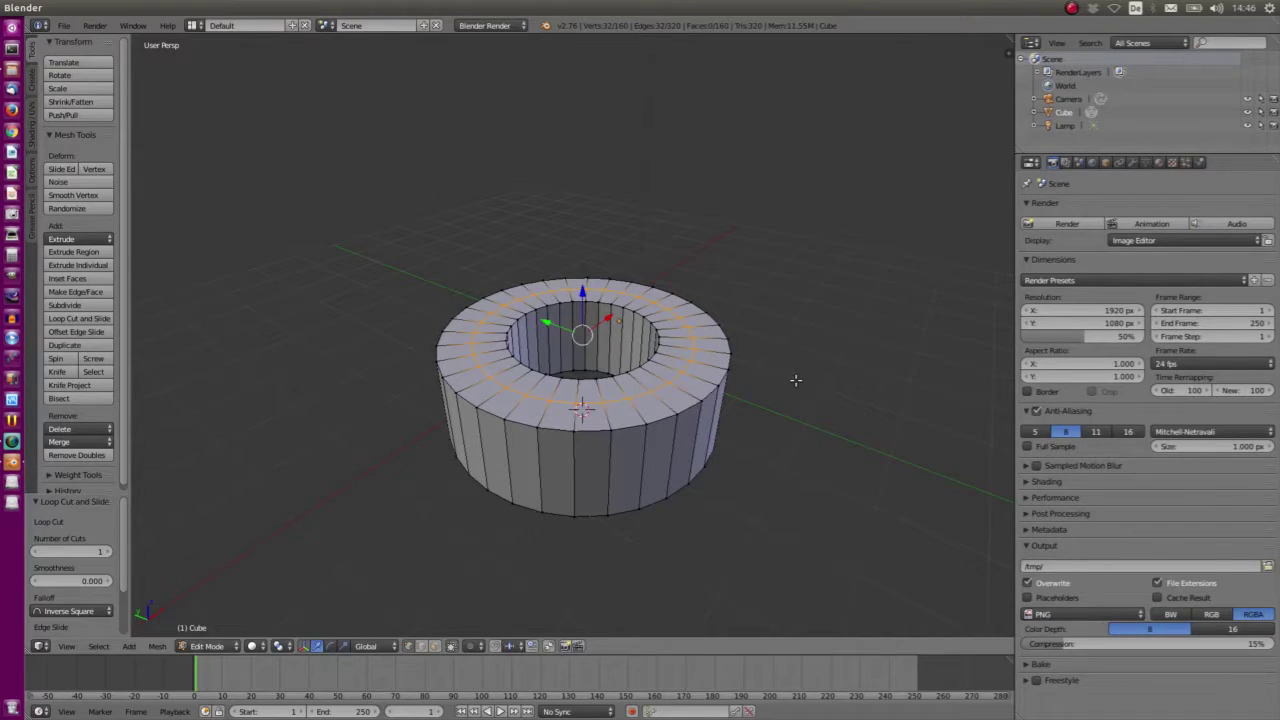
middle_click_drag(827, 400, 814, 377)
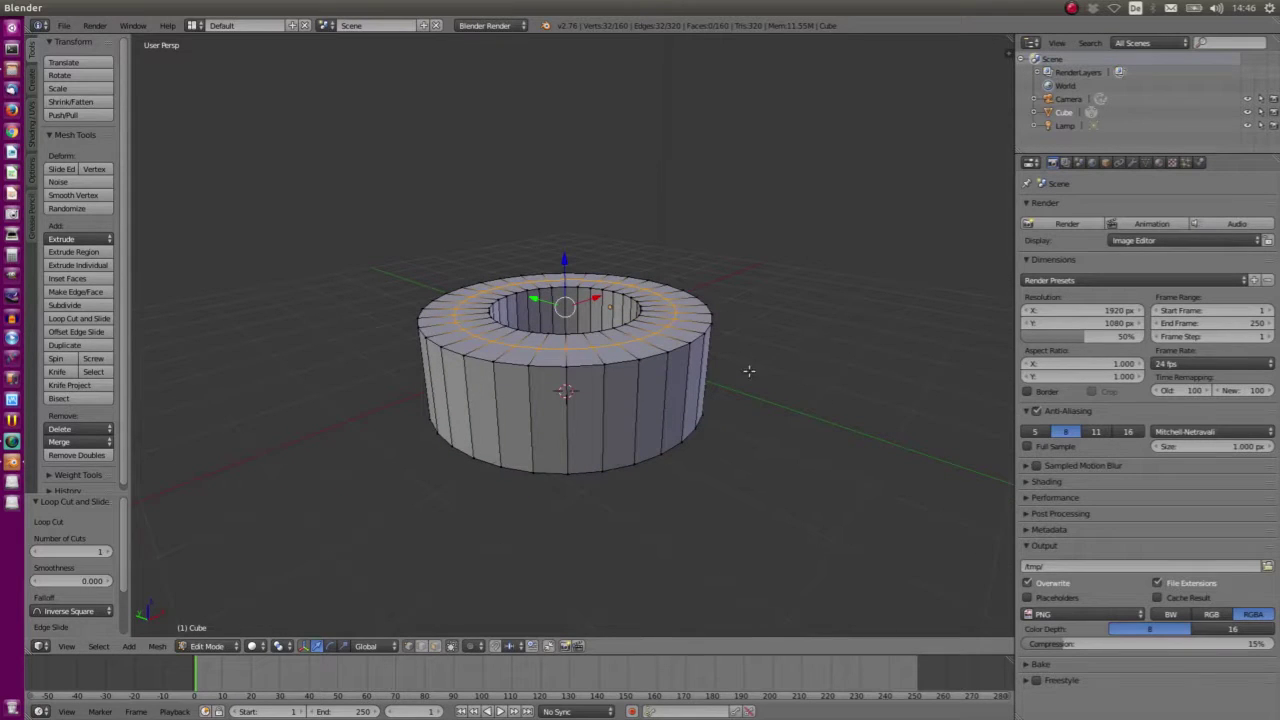
key("g")
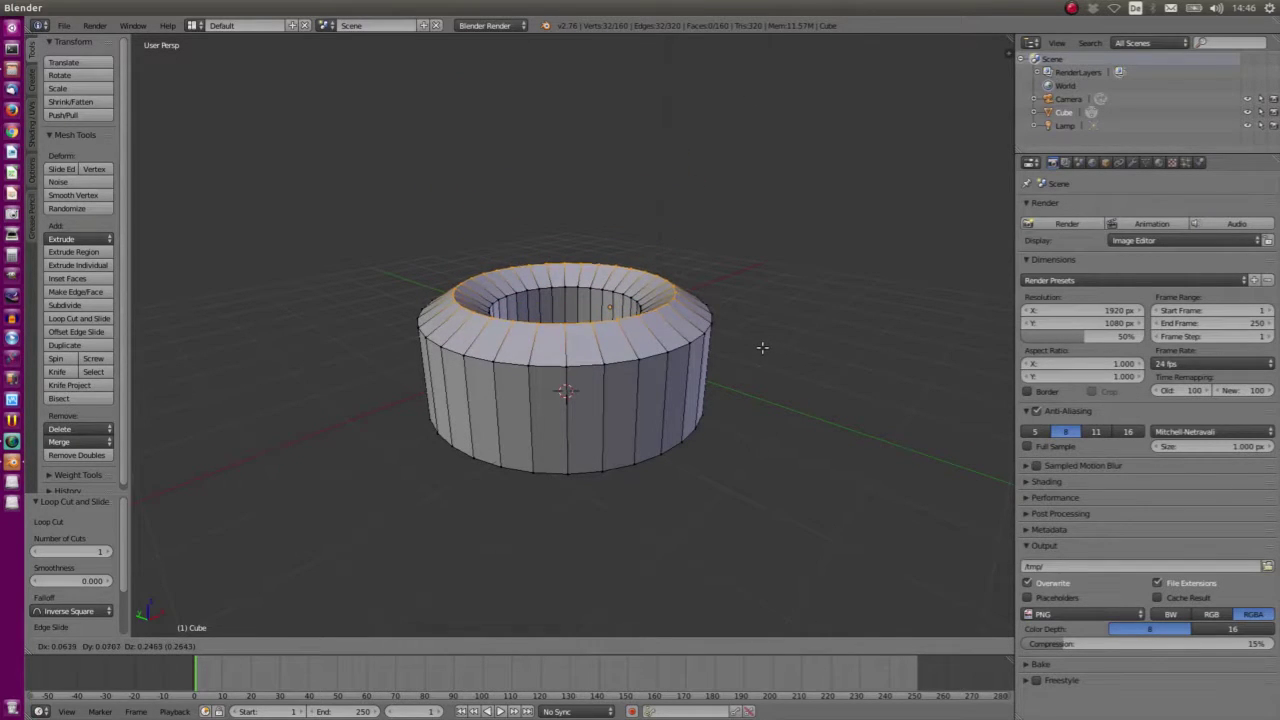
left_click(762, 347)
middle_click_drag(762, 347, 814, 237)
scroll(757, 316, "up", 3)
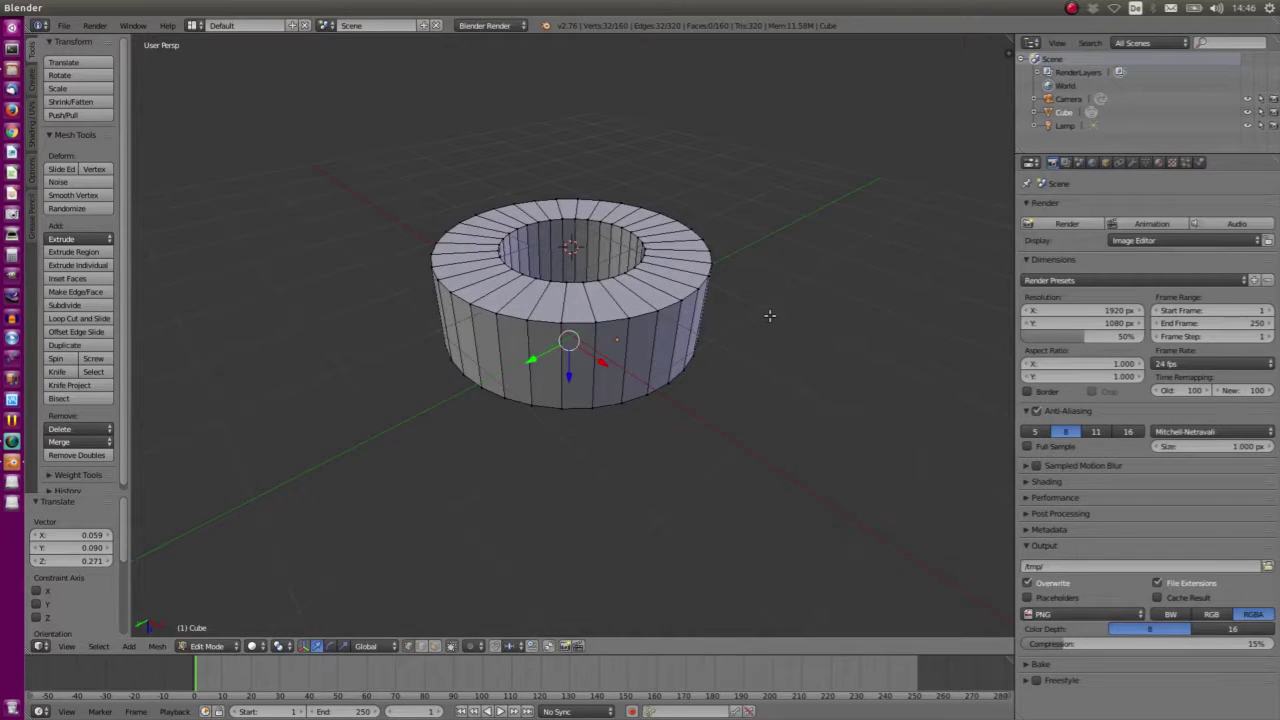
- Add and move a second edge loop to round the rim, then select all vertices
key("ctrl+r")
left_click(685, 268)
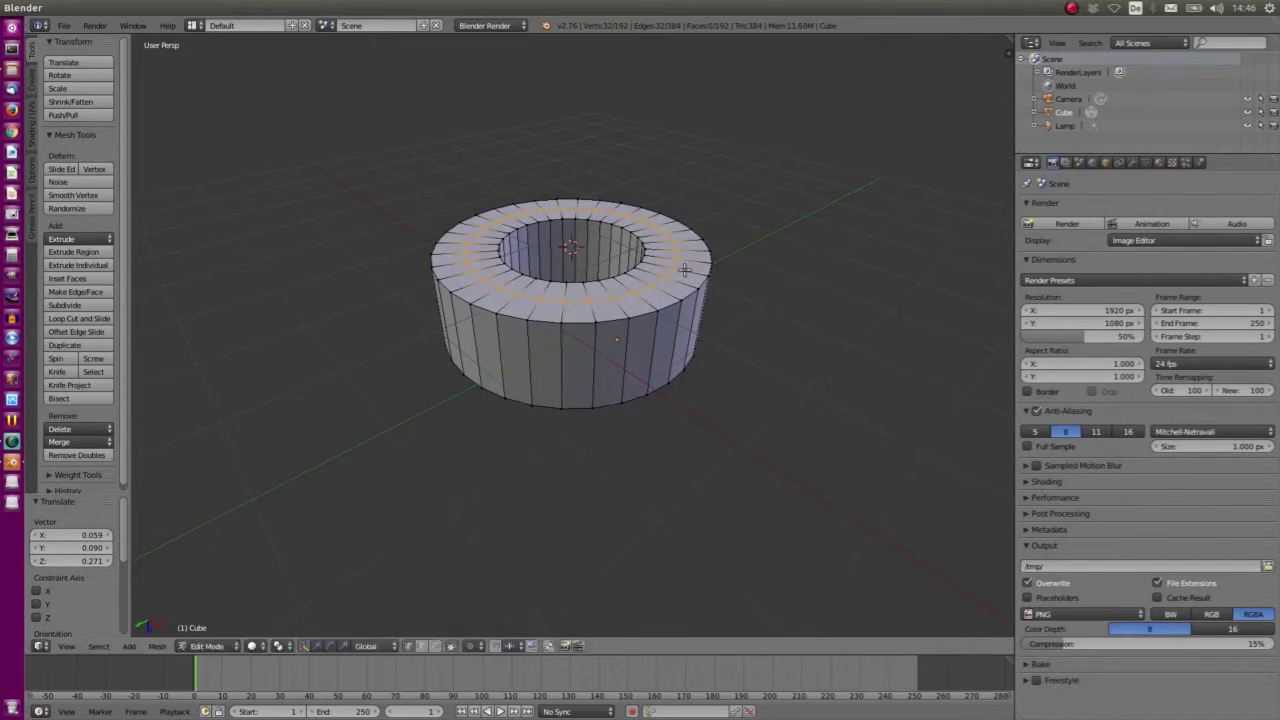
right_click(685, 268)
key("g")
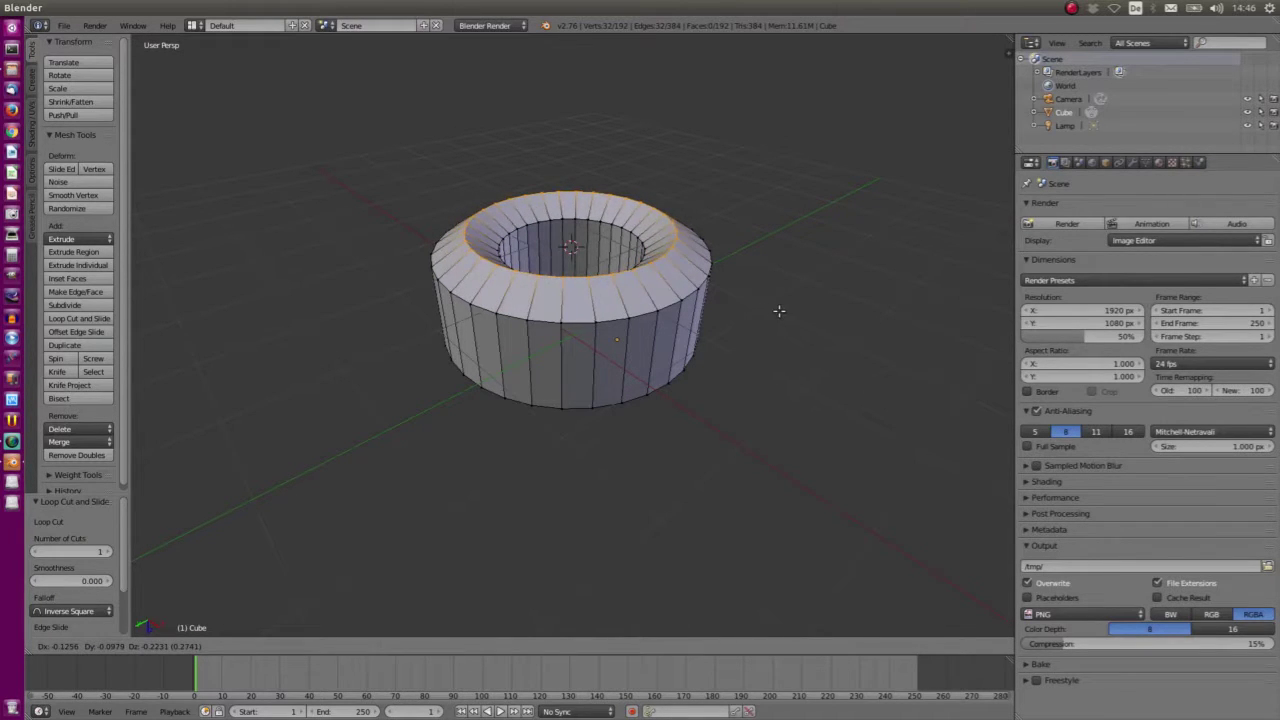
left_click(771, 310)
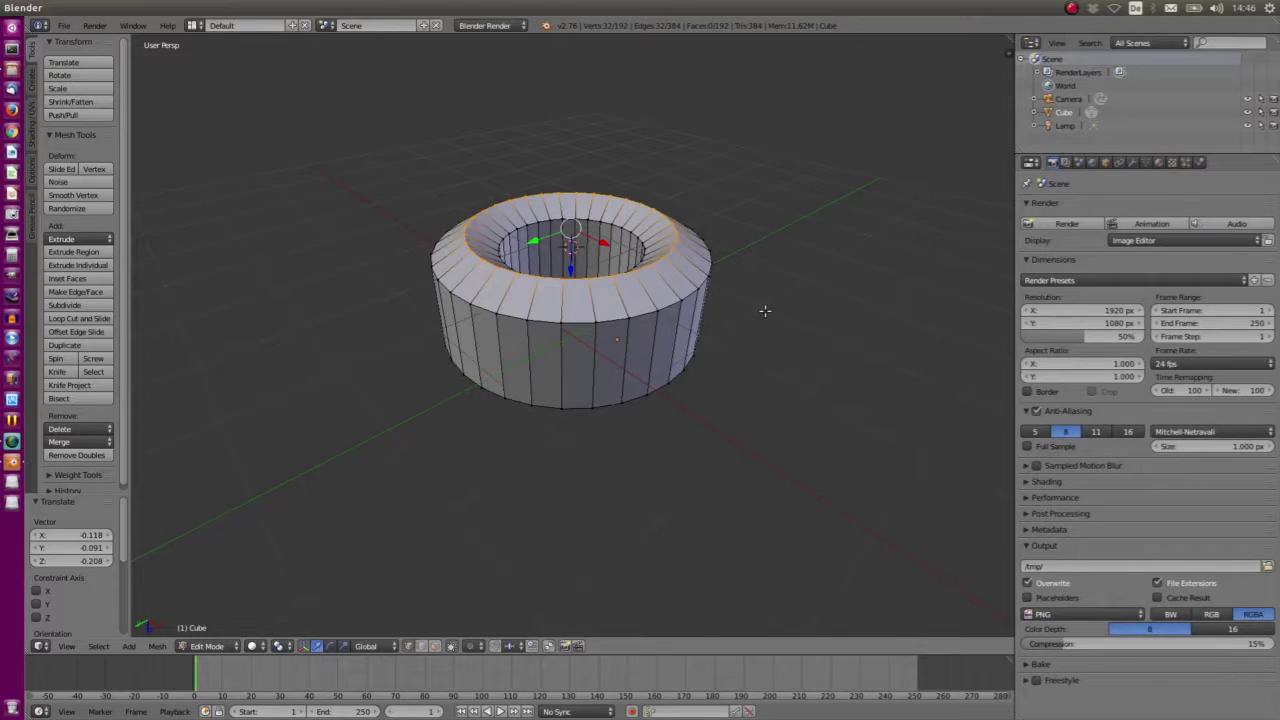
middle_click_drag(769, 297, 780, 271)
scroll(780, 271, "down", 2)
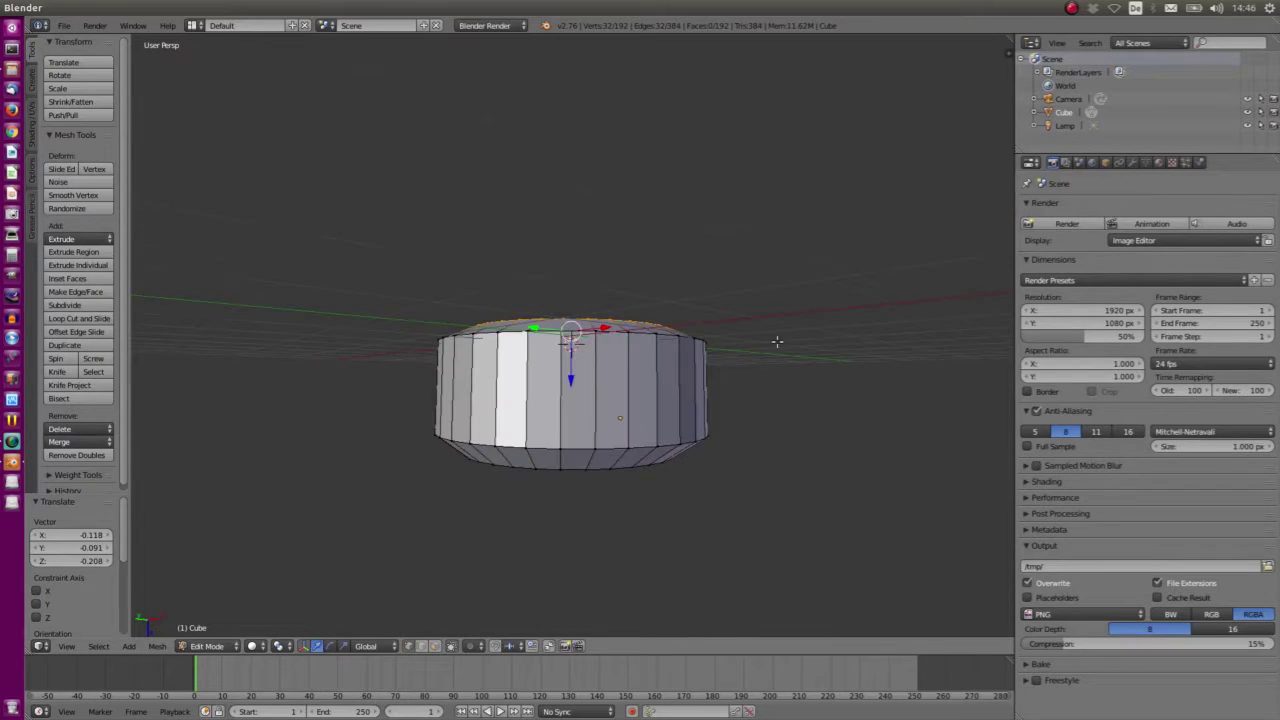
mouse_move(766, 445)
middle_mouse_down()
mouse_move(752, 263)
mouse_move(822, 436)
mouse_move(763, 338)
mouse_move(459, 424)
middle_mouse_up()
scroll(822, 436, "up", 3)
scroll(459, 424, "down", 3)
key("a")
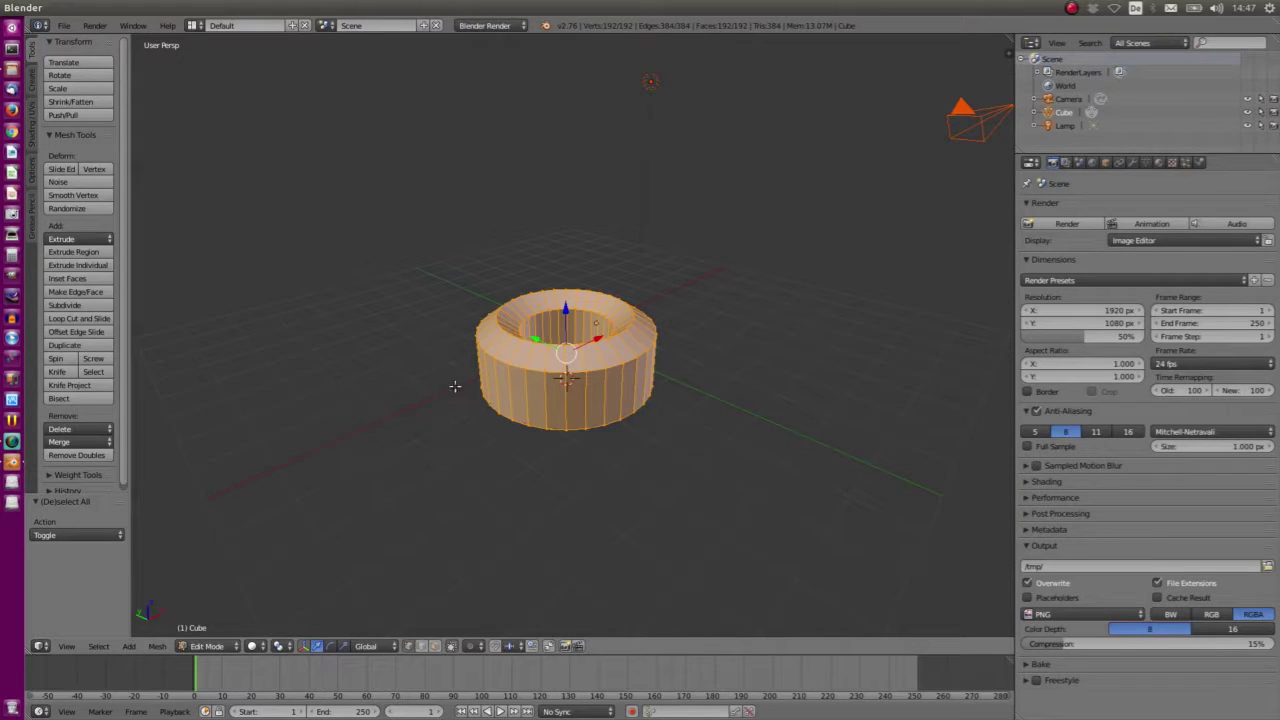
- Return to Object Mode and apply Smooth shading to the tube from the Tool Shelf
key("Tab")
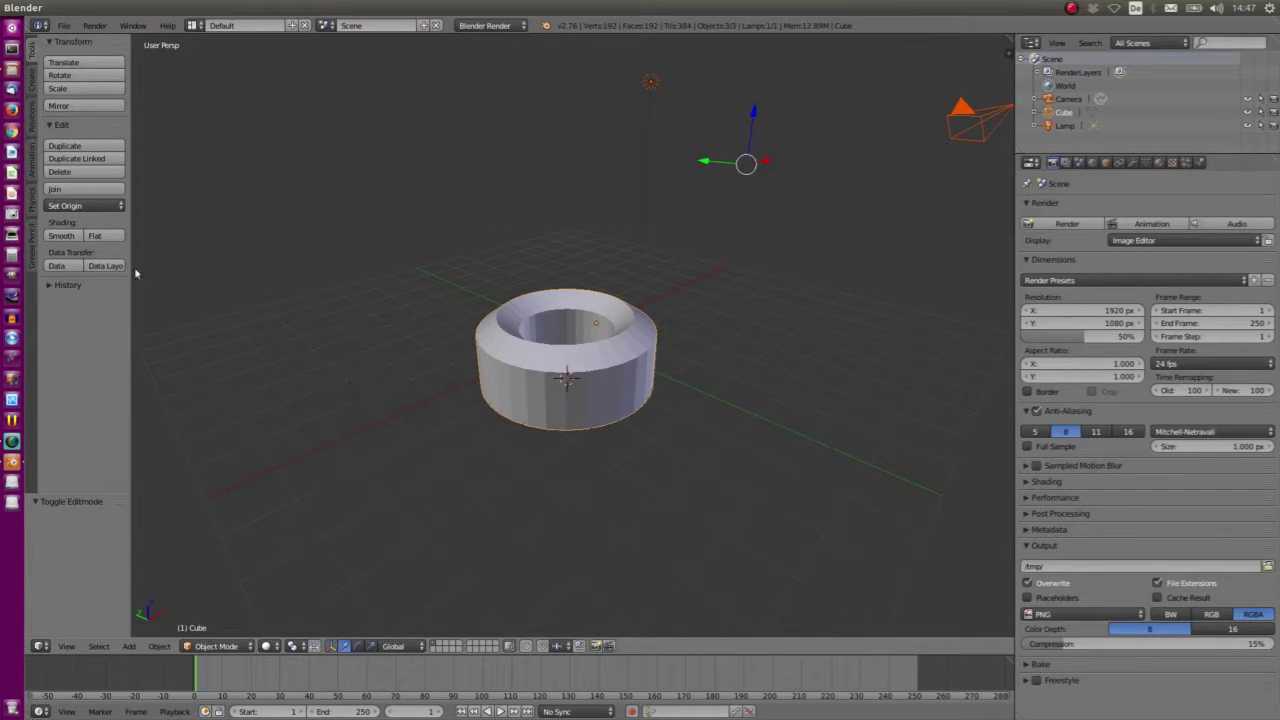
left_click(61, 236)
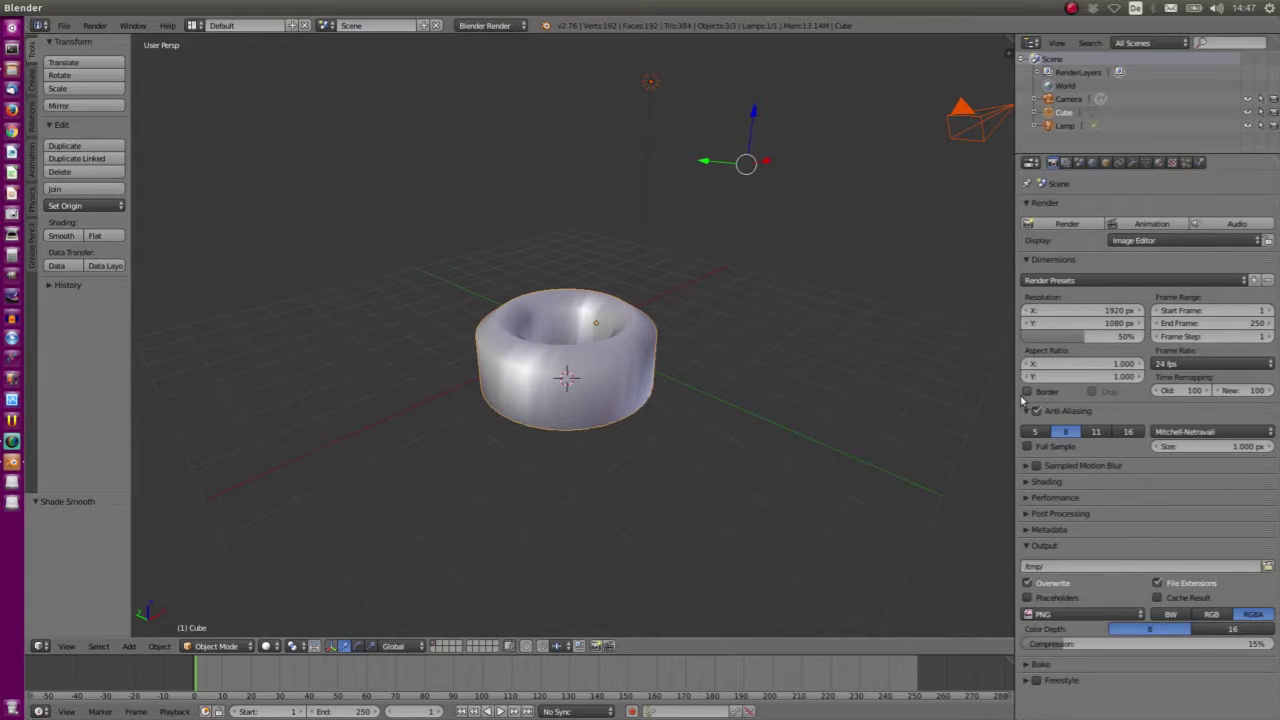
scroll(713, 384, "up", 5)
scroll(714, 380, "down", 4)
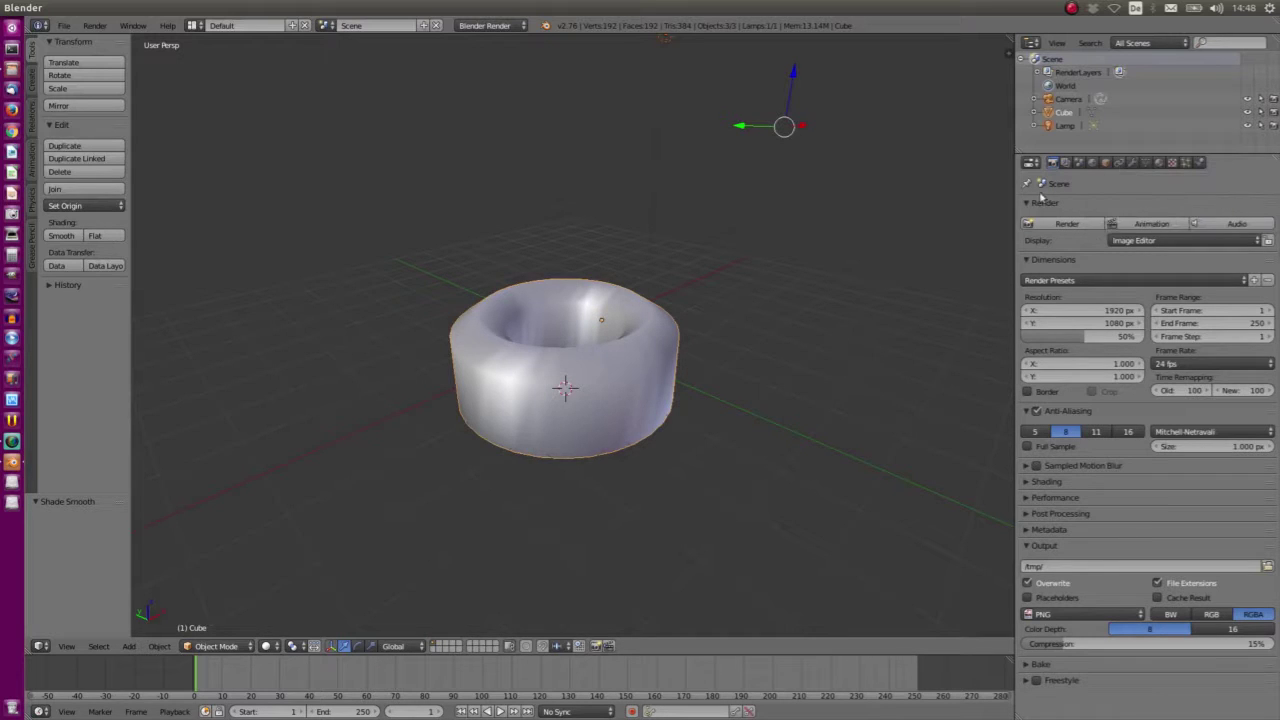
- Add a Subdivision Surface modifier to the tube and raise its render and viewport levels
left_click(1133, 163)
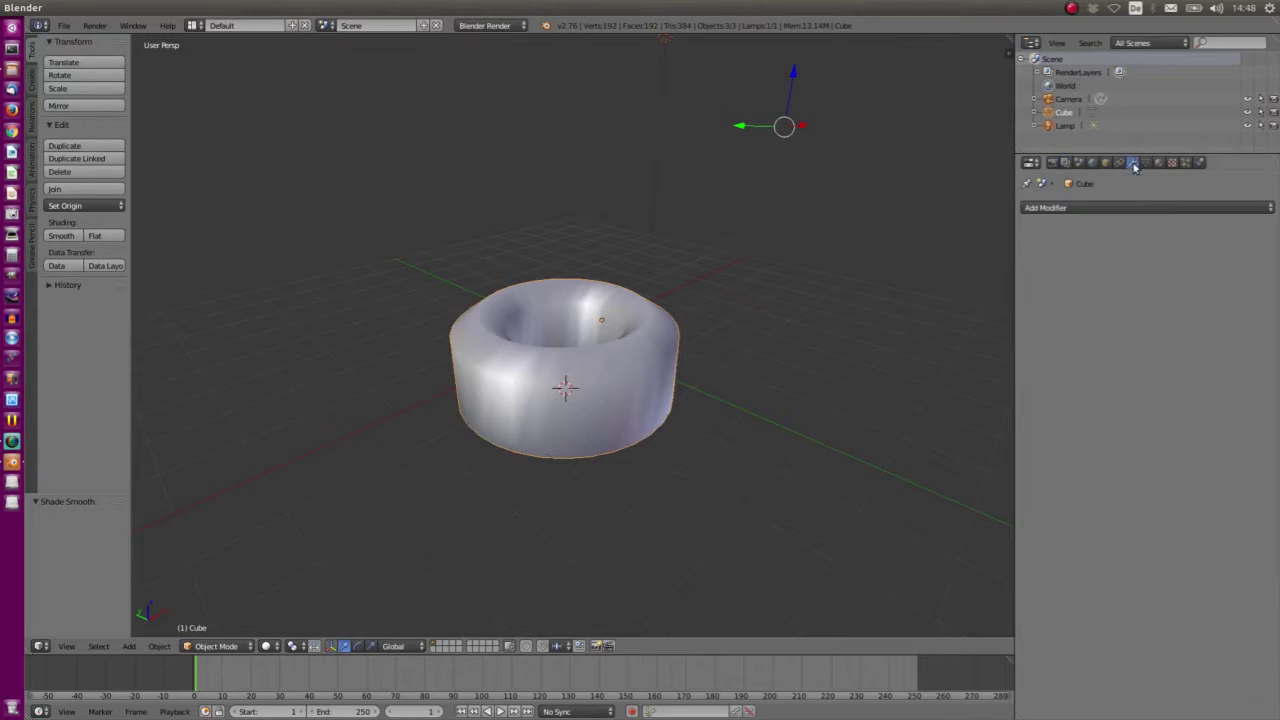
left_click(1053, 209)
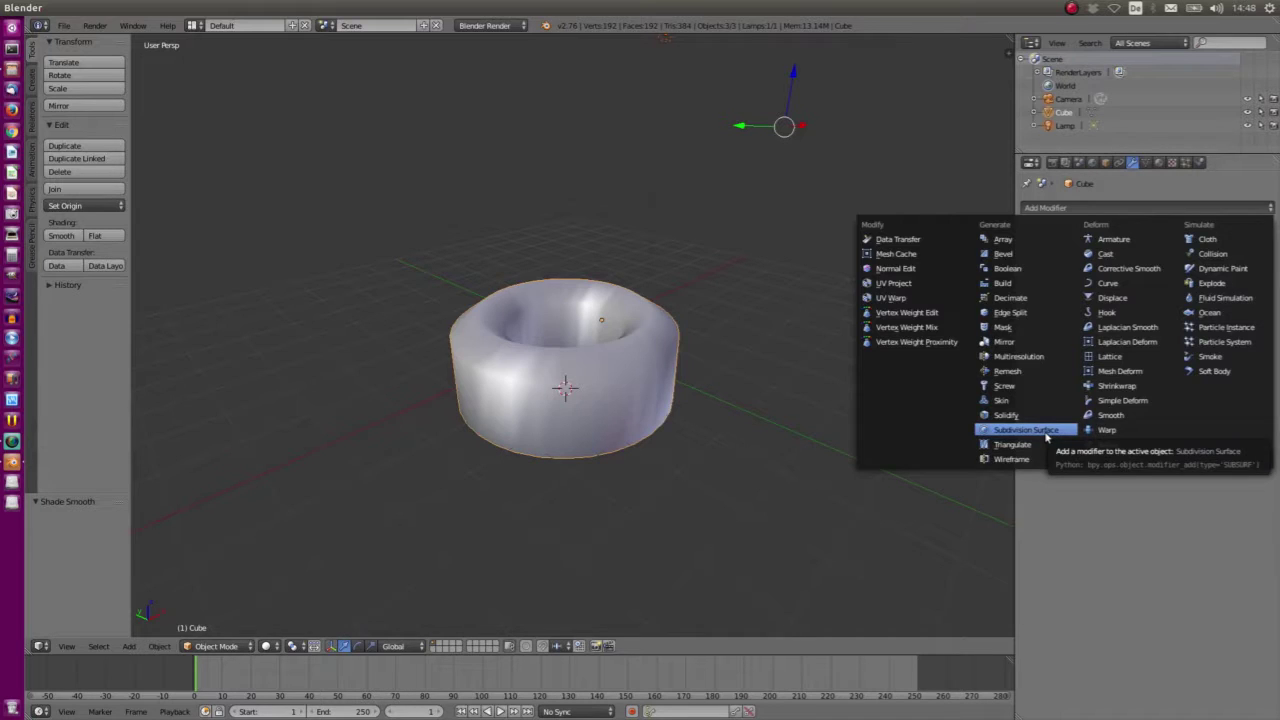
left_click(1047, 432)
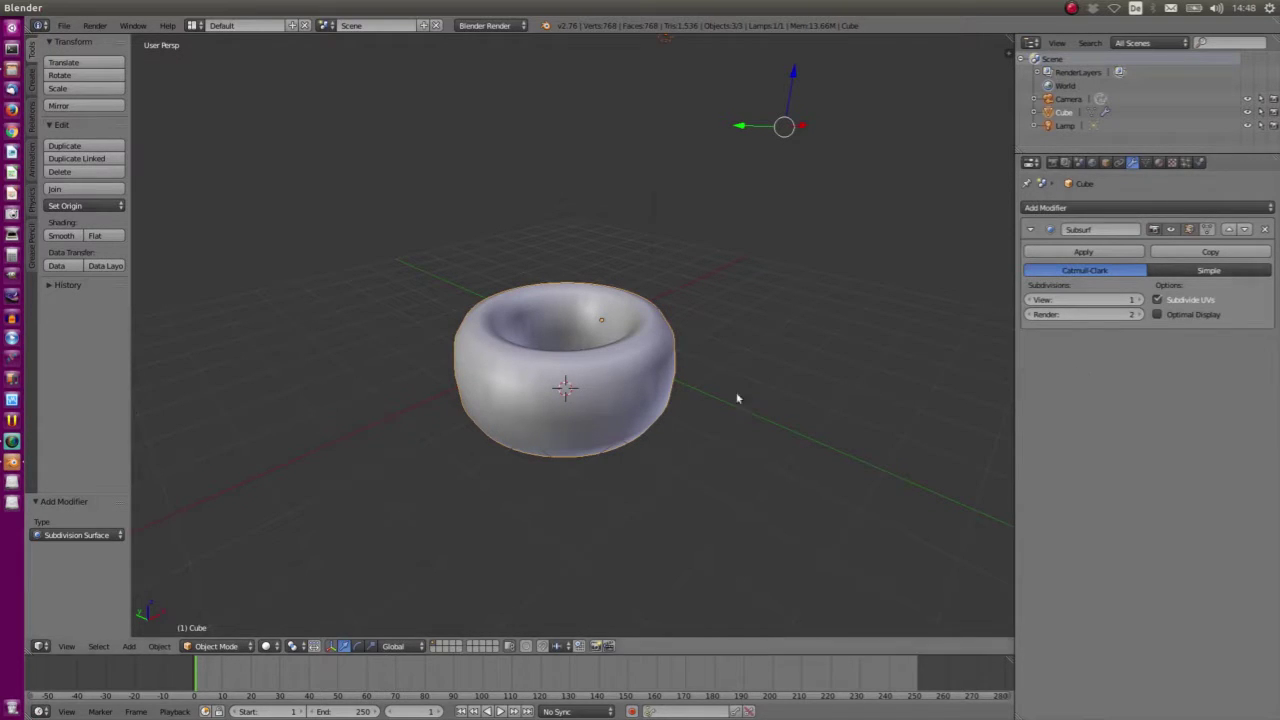
key("Tab")
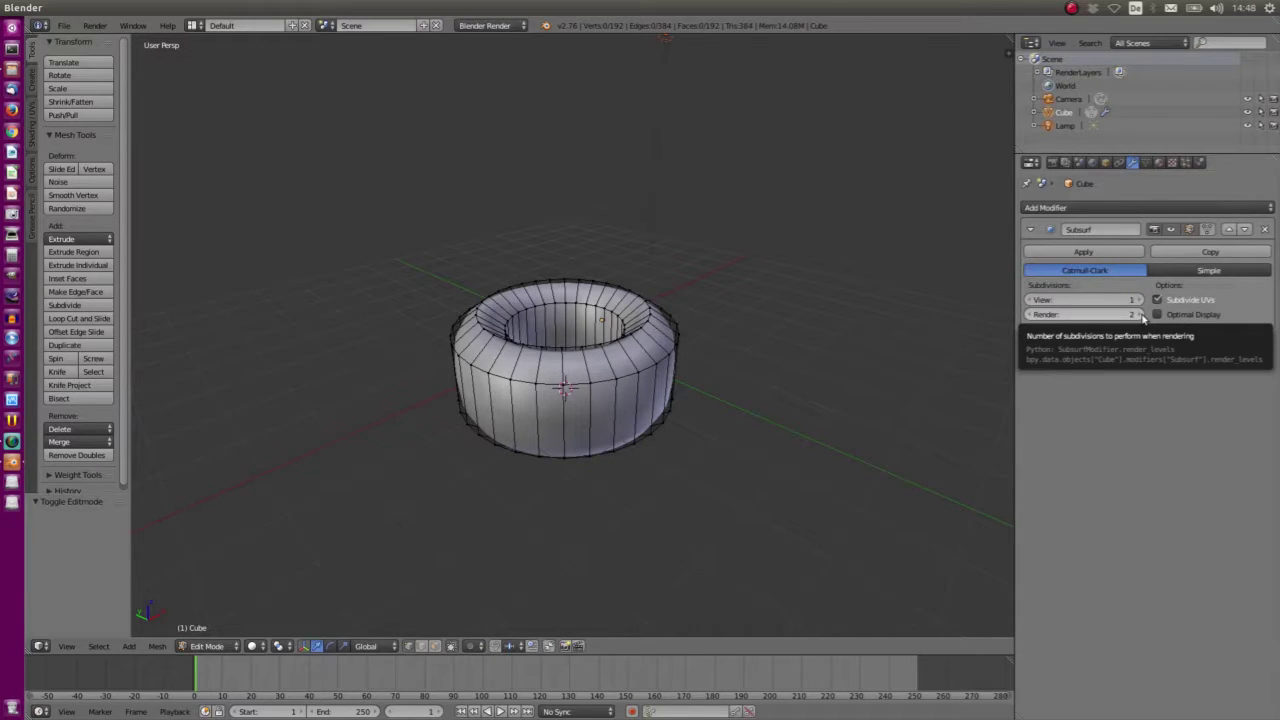
left_click(1143, 315)
left_click(1143, 315)
left_click(1143, 315)
left_click(1143, 315)
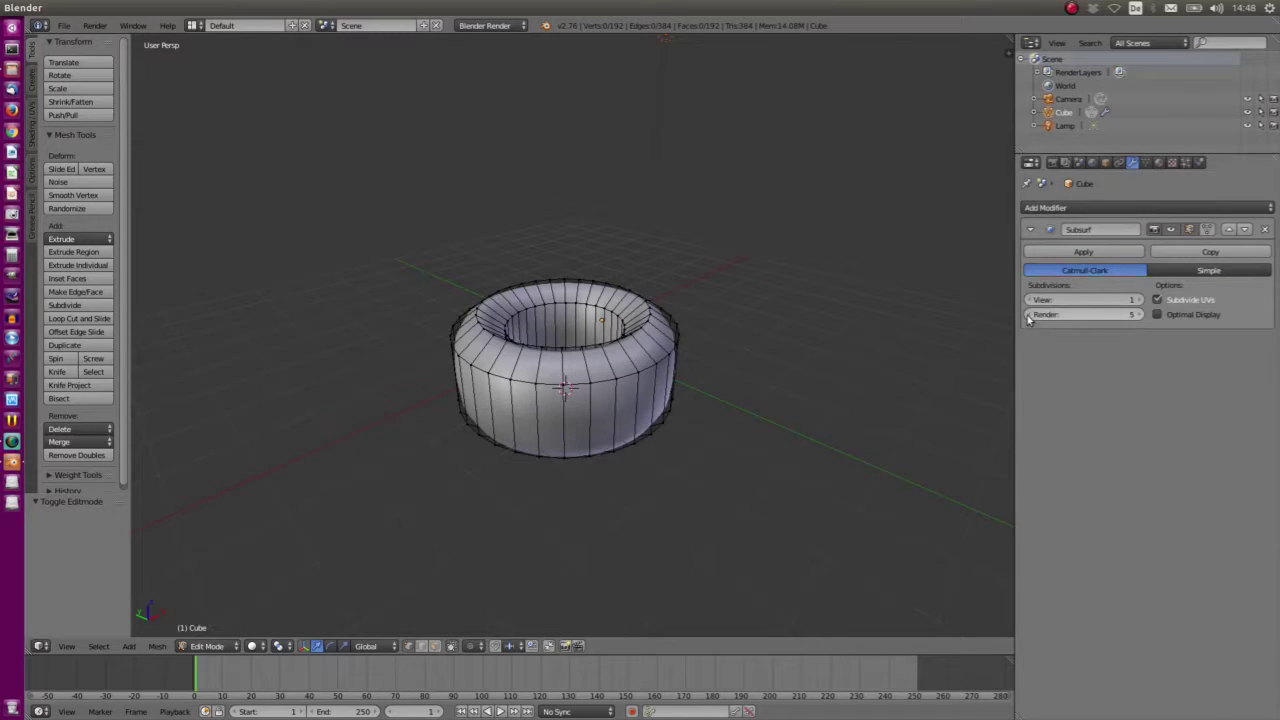
left_click(1137, 300)
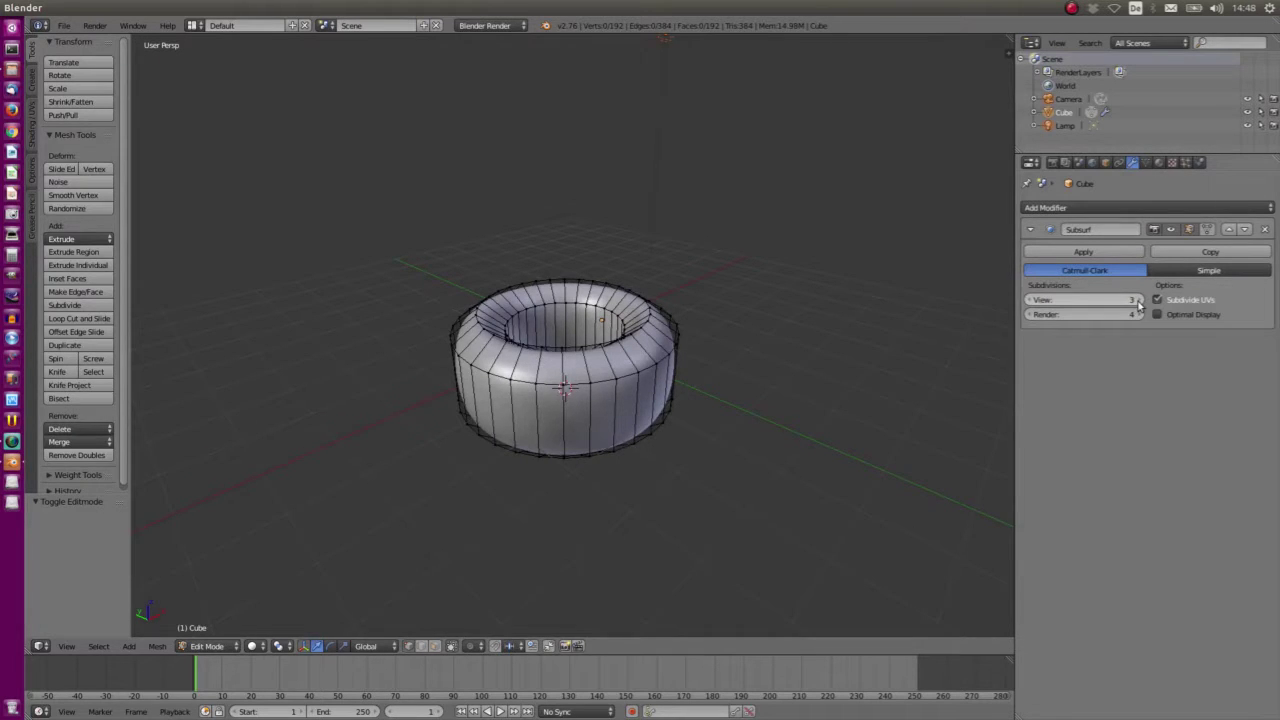
- Set subdivision to 4 with Ctrl+4, inspect the smooth doughnut, and open its Material tab
key("Tab")
key("ctrl+4")
scroll(773, 420, "up", 3)
mouse_move(773, 420)
middle_mouse_down()
mouse_move(756, 380)
mouse_move(789, 400)
mouse_move(777, 354)
mouse_move(791, 391)
mouse_move(773, 414)
mouse_move(811, 400)
mouse_move(803, 362)
middle_mouse_up()
scroll(759, 376, "up", 2)
scroll(759, 376, "down", 3)
scroll(789, 400, "down", 2)
scroll(773, 414, "up", 5)
scroll(777, 400, "down", 4)
scroll(803, 362, "up", 2)
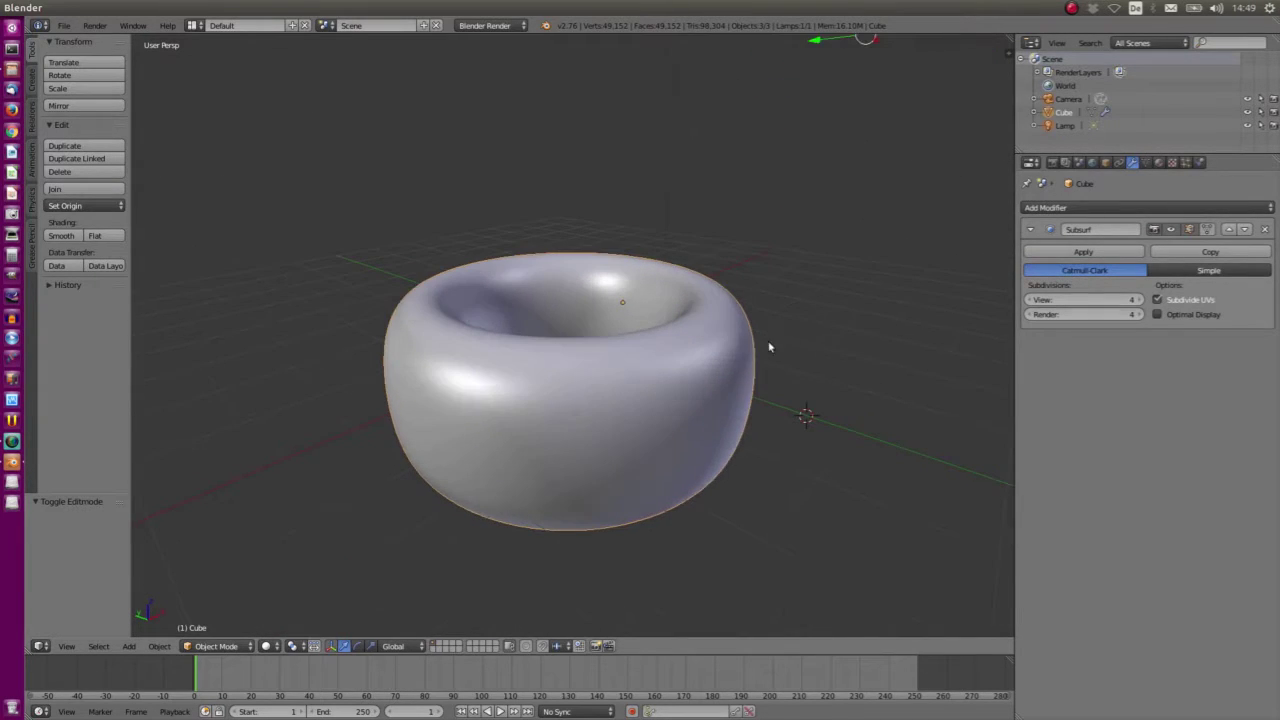
scroll(763, 354, "up", 1)
scroll(763, 354, "down", 3)
left_click(1159, 162)
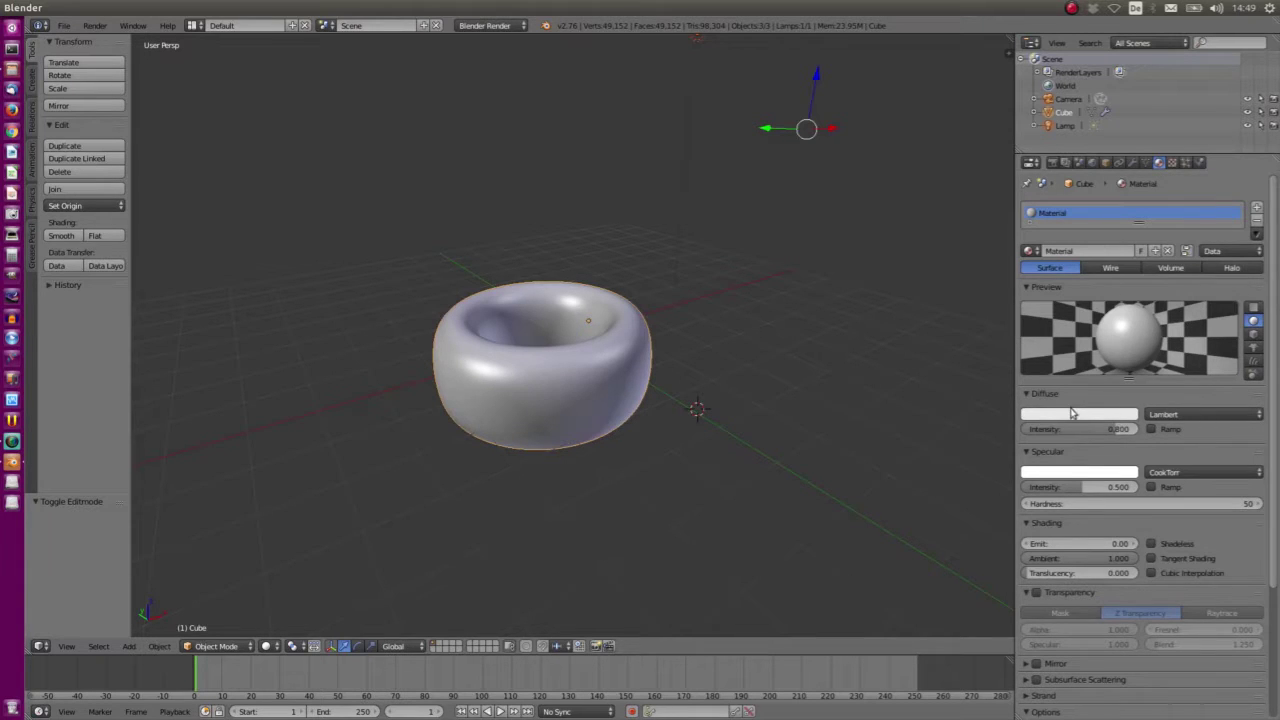
- Set the material's diffuse colour to orange and its specular colour to light pink
left_click(1067, 415)
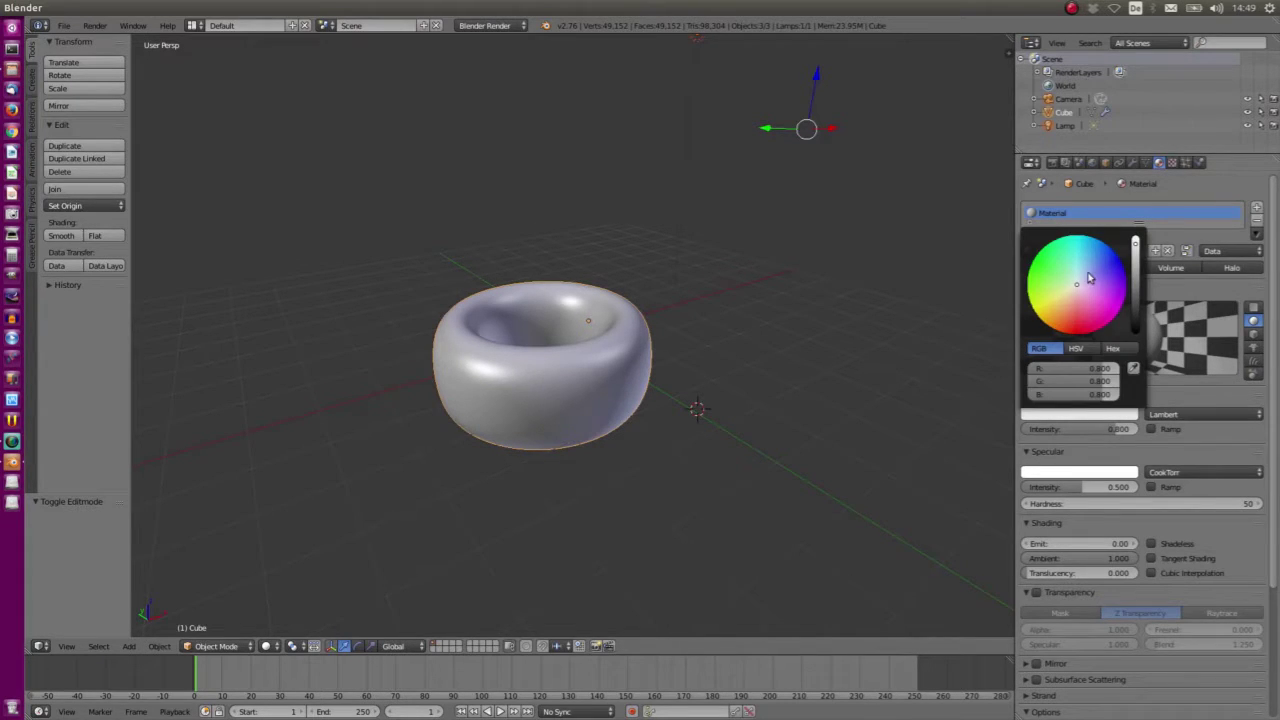
left_click_drag(1076, 288, 1058, 308)
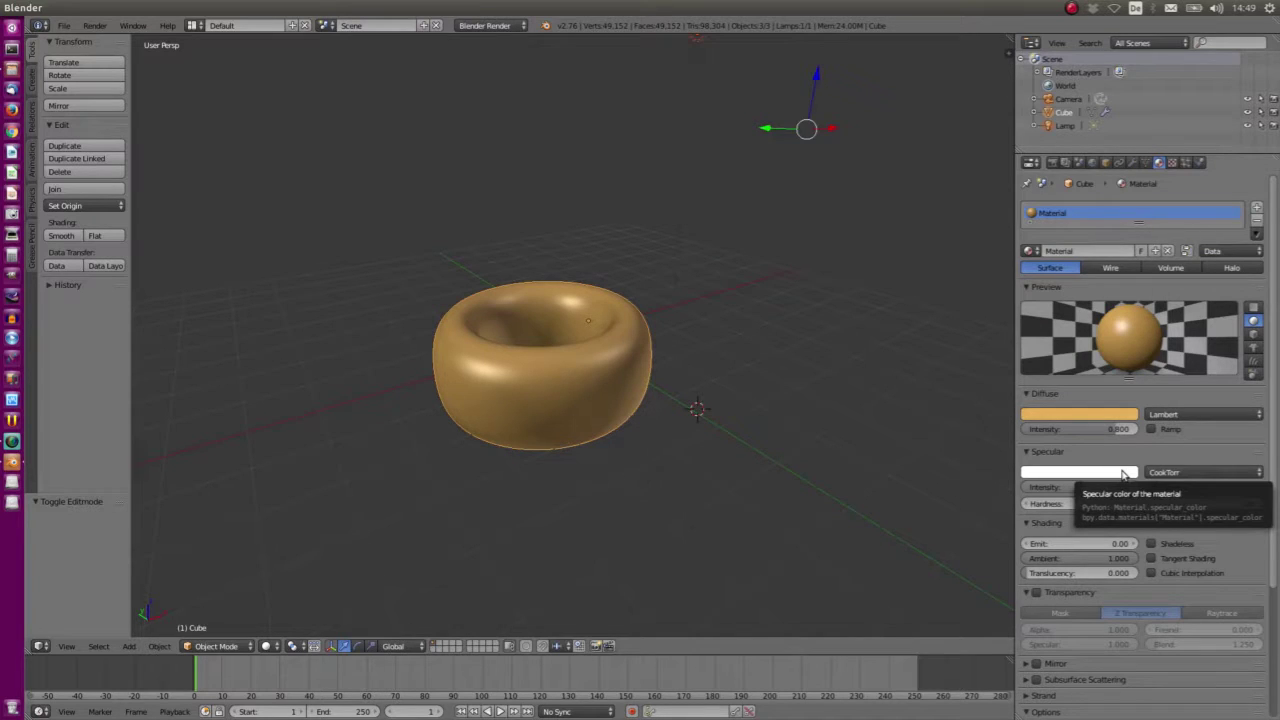
left_click(1121, 473)
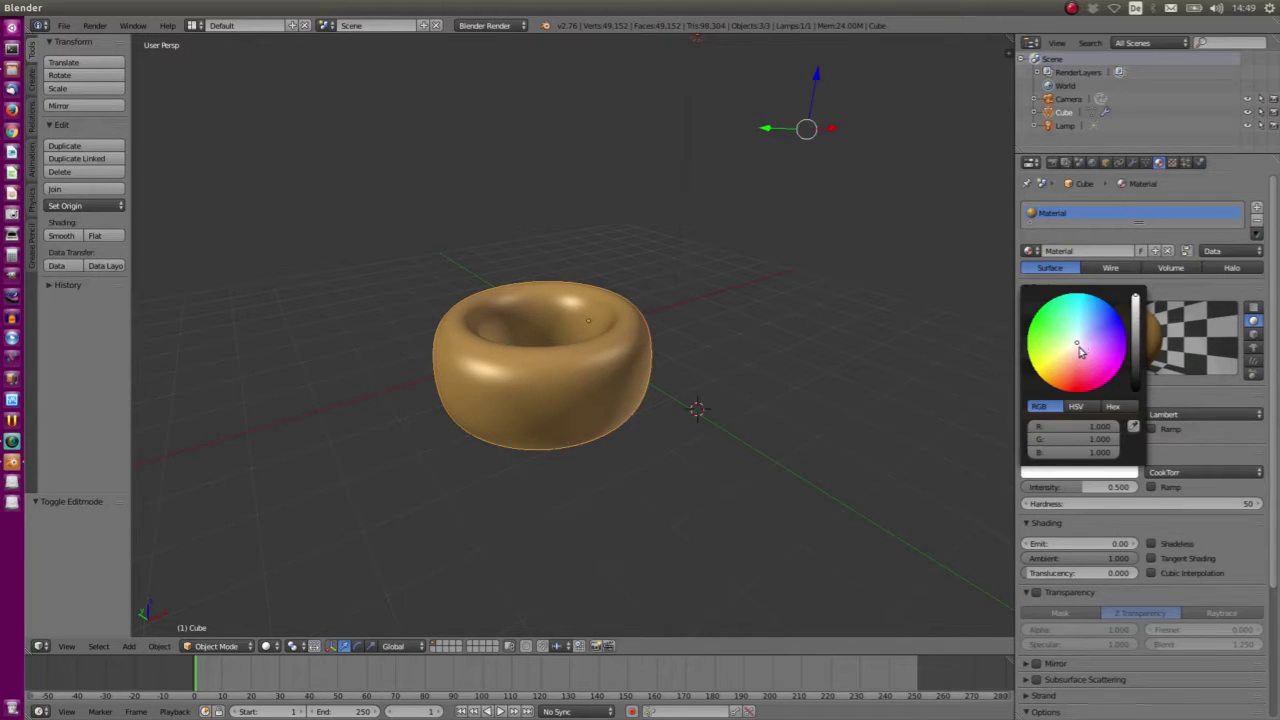
left_click_drag(1079, 352, 1117, 314)
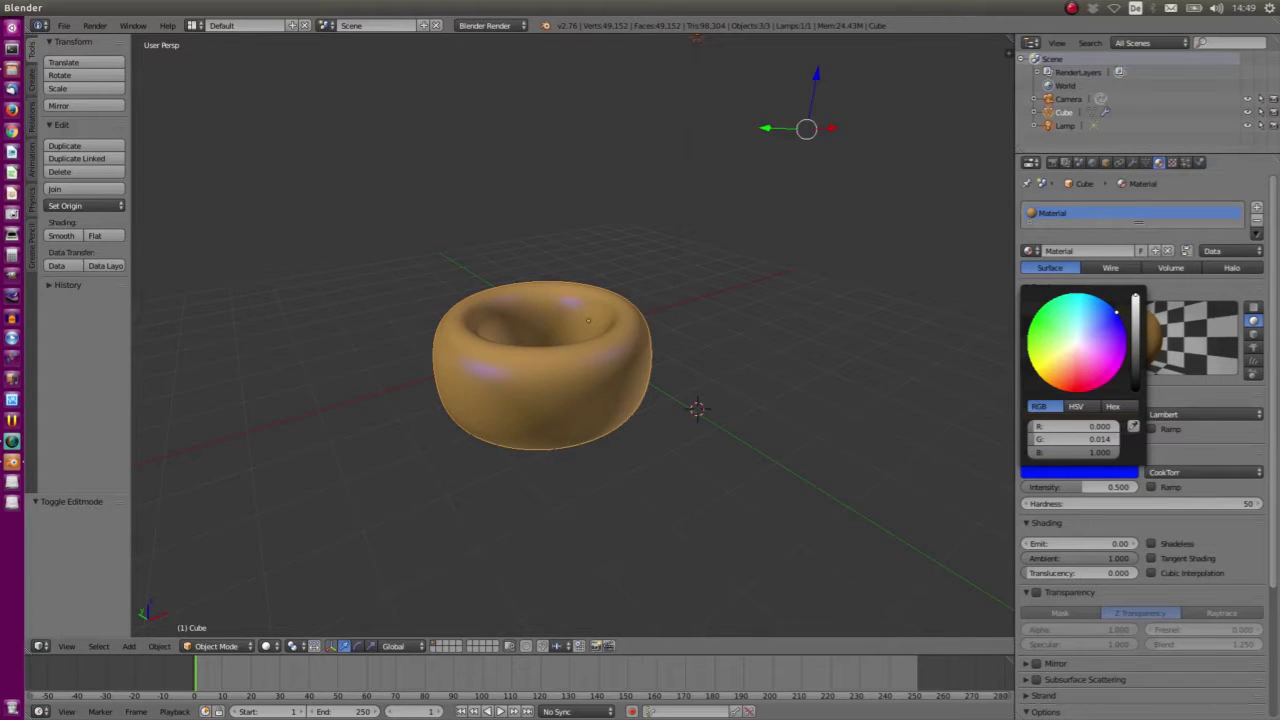
left_click_drag(1117, 313, 1078, 356)
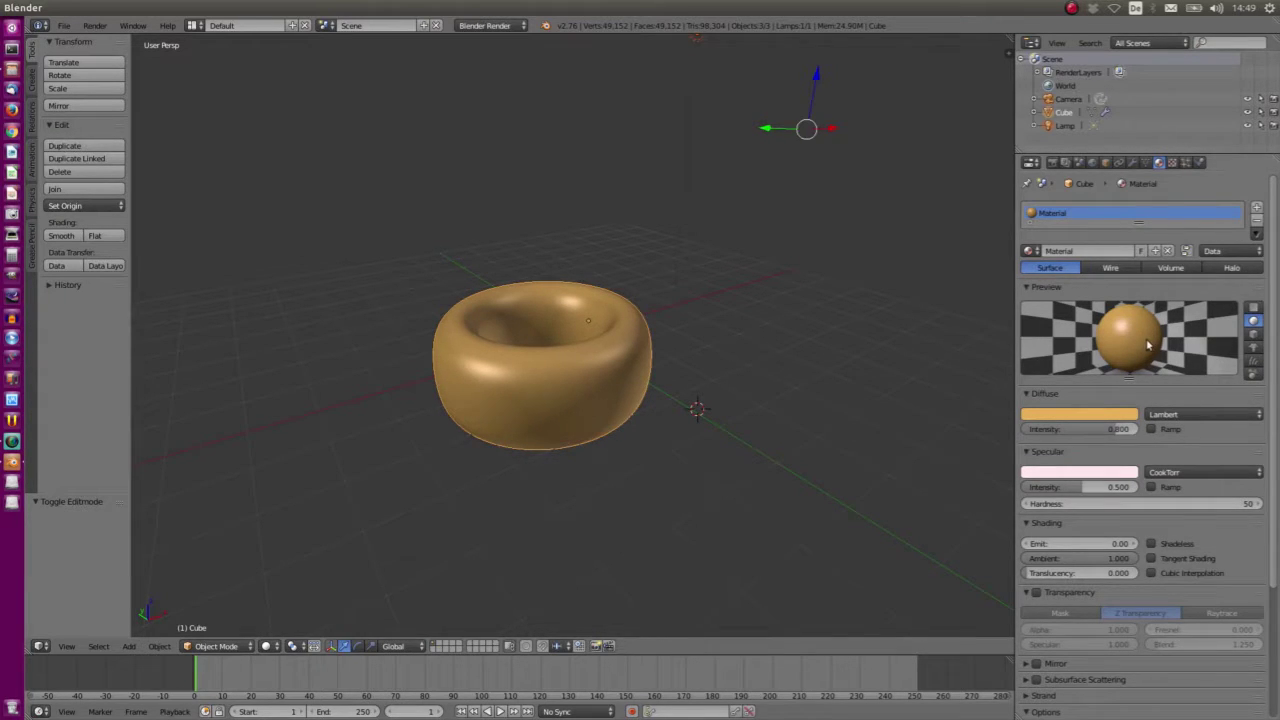
- Preview the material on a cube, then back on a sphere
left_click(1254, 321)
left_click(1256, 335)
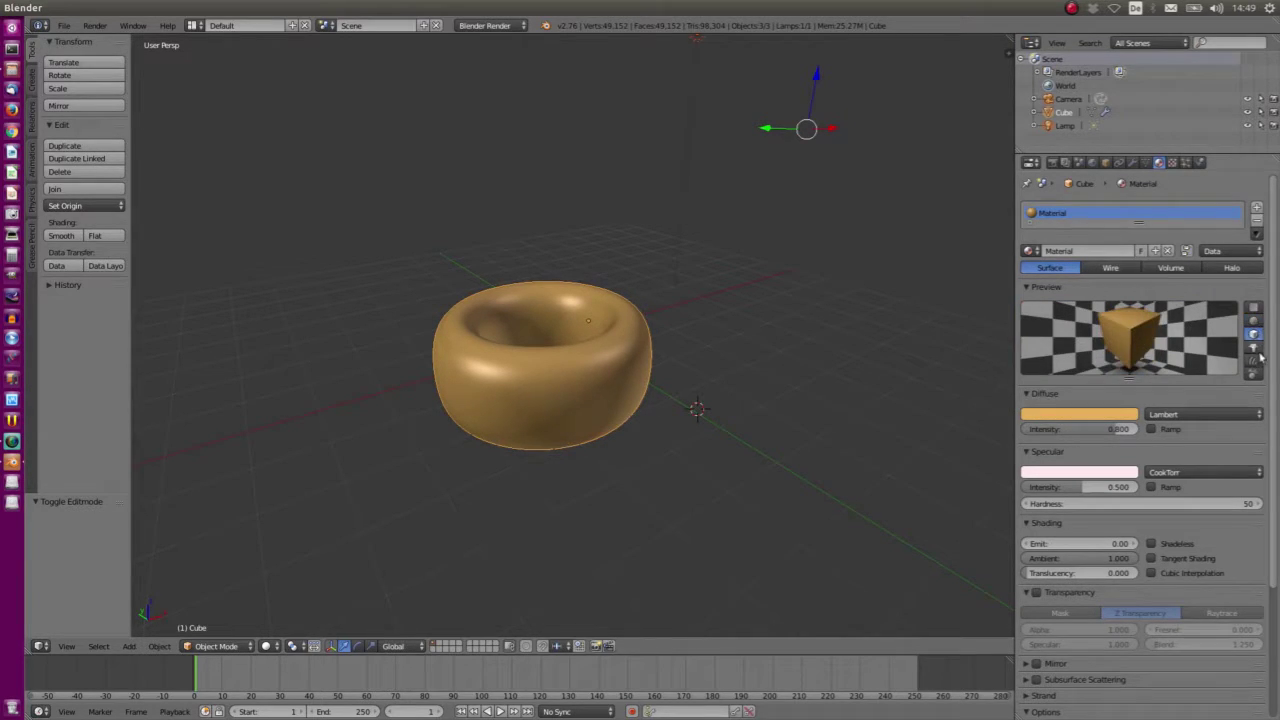
left_click(1254, 321)
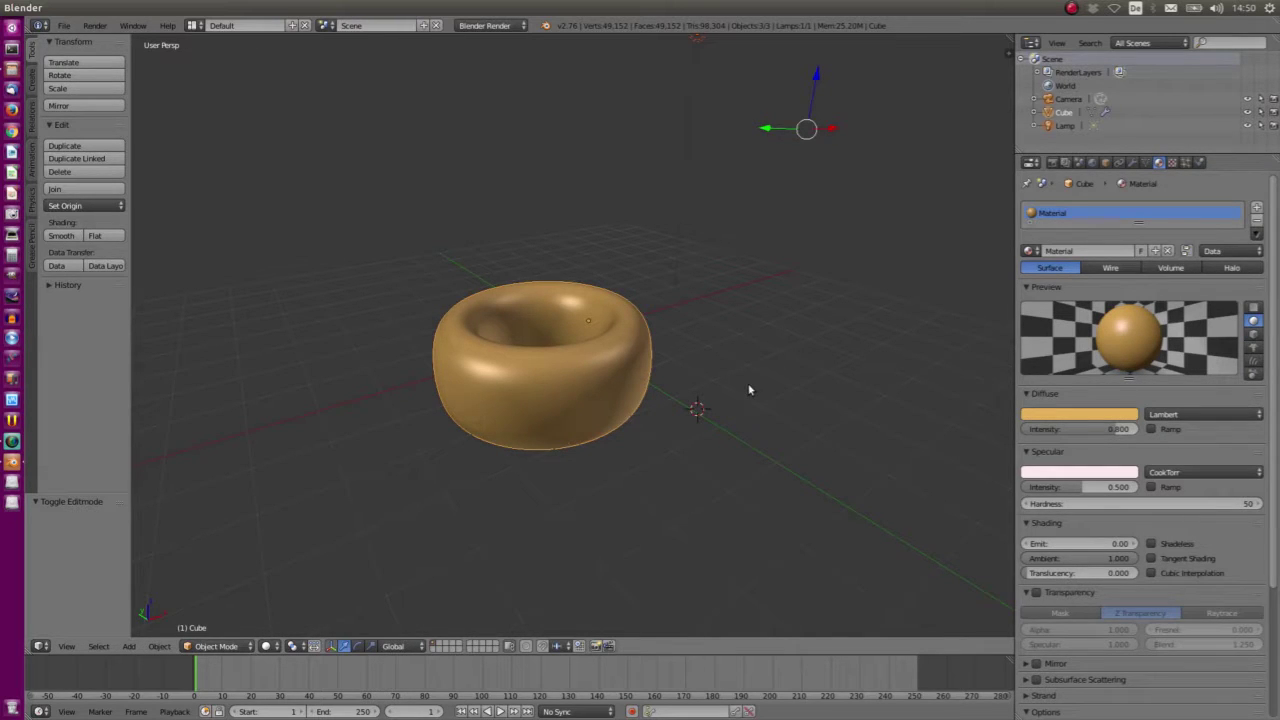
- Check the camera view, render the doughnut with F12, then close the render and zoom the viewport
key("KP_0")
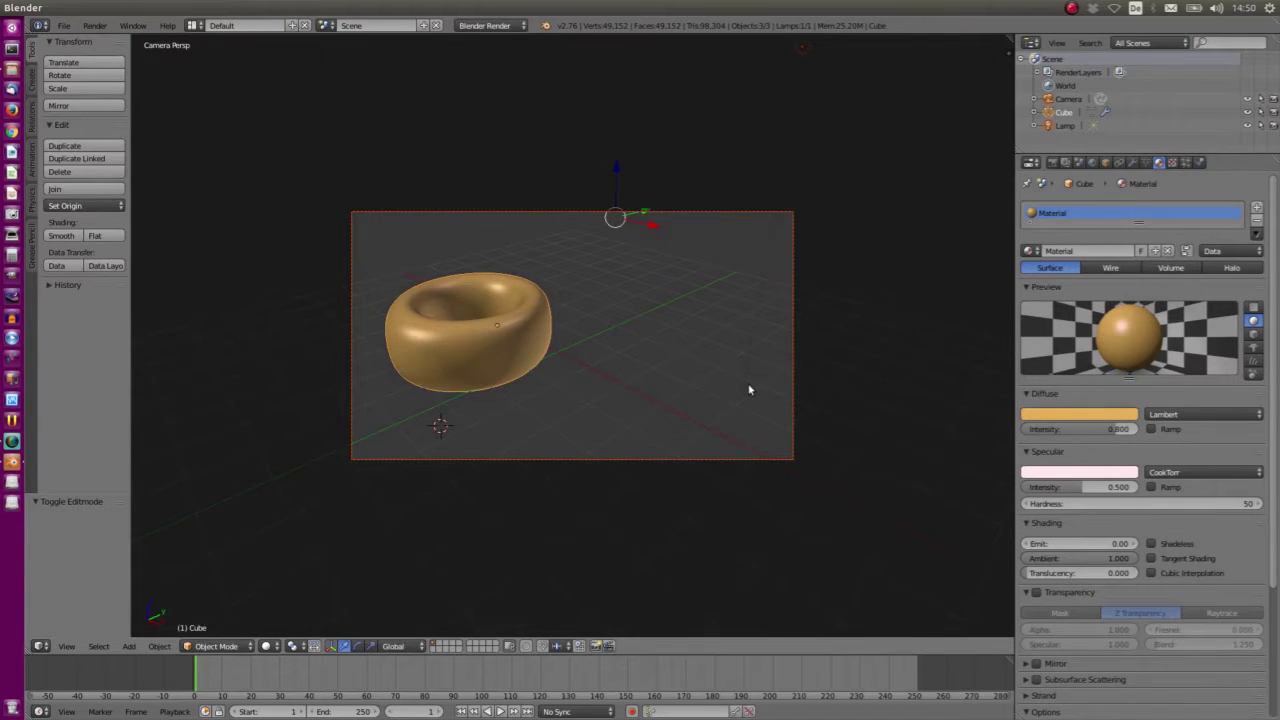
key("KP_0")
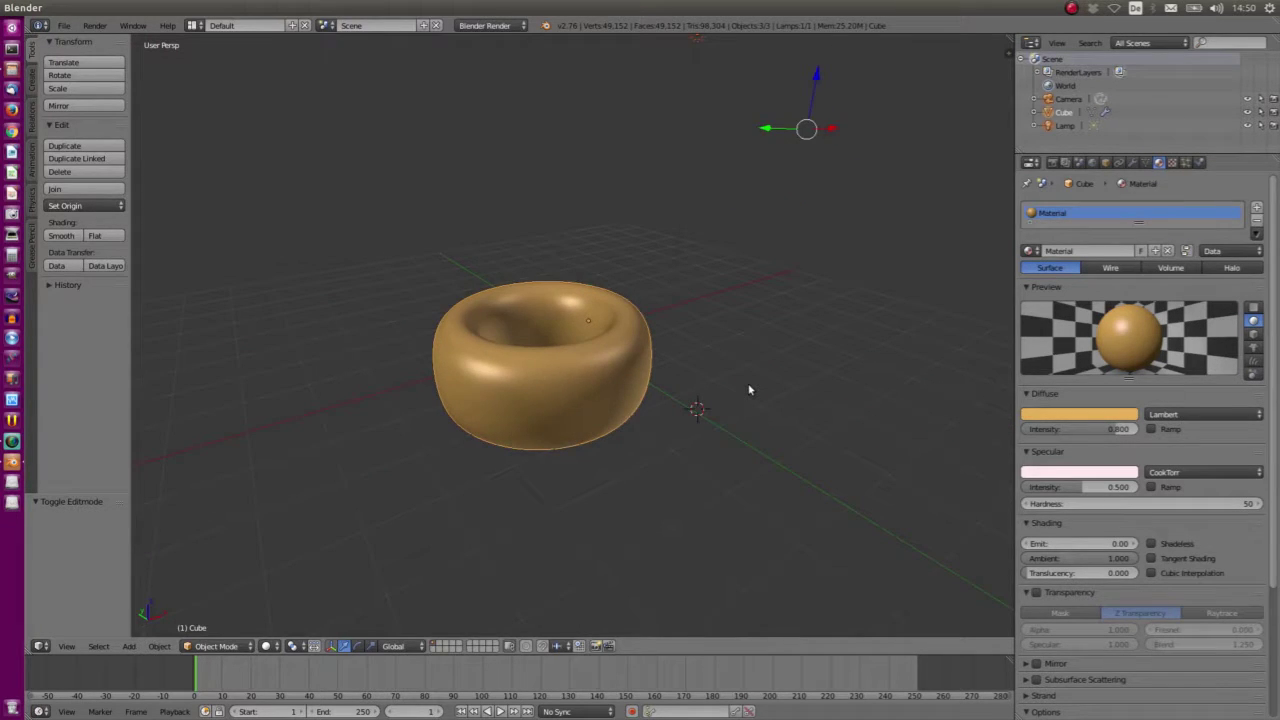
key("F12")
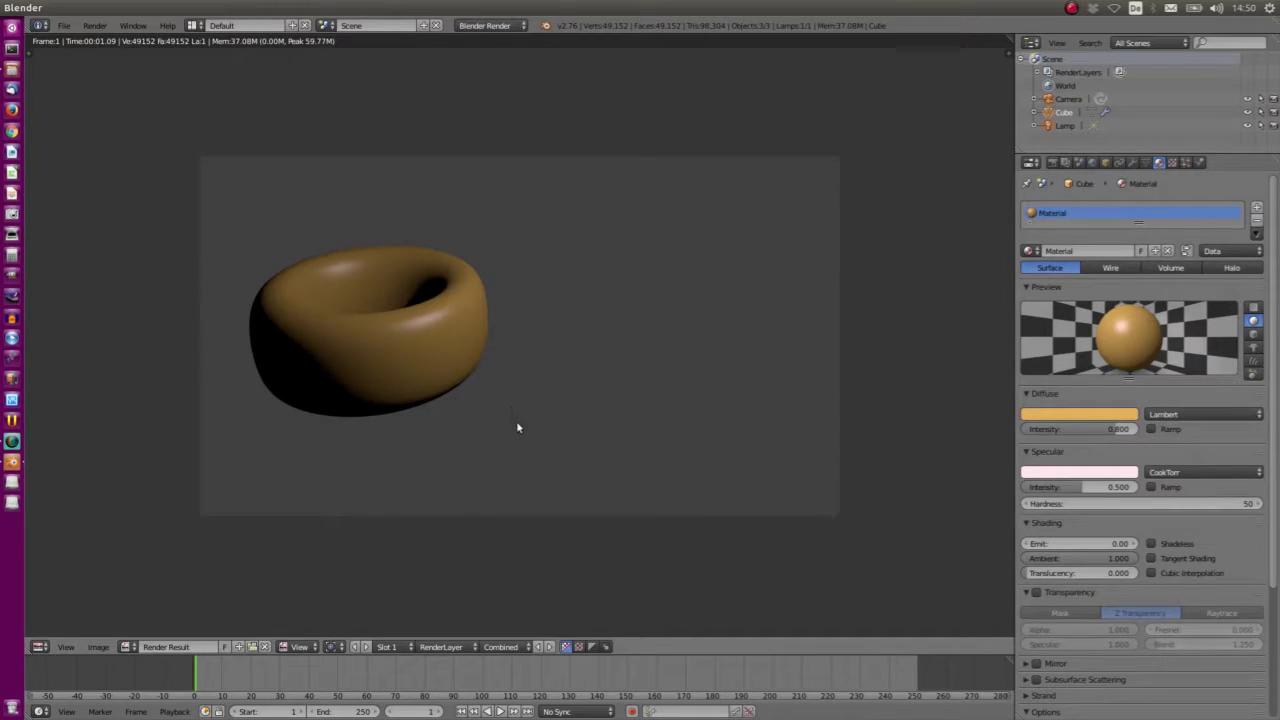
key("Escape")
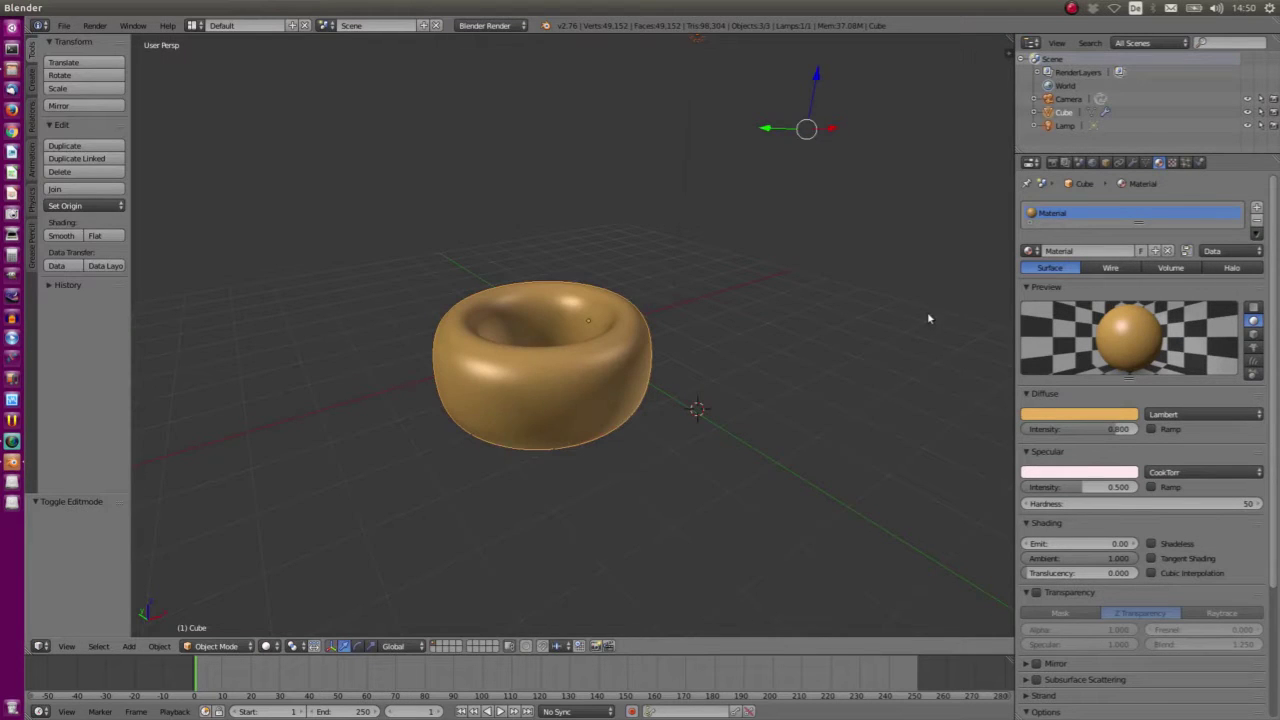
scroll(846, 317, "up", 3)
scroll(866, 336, "down", 5)
scroll(885, 265, "up", 1)
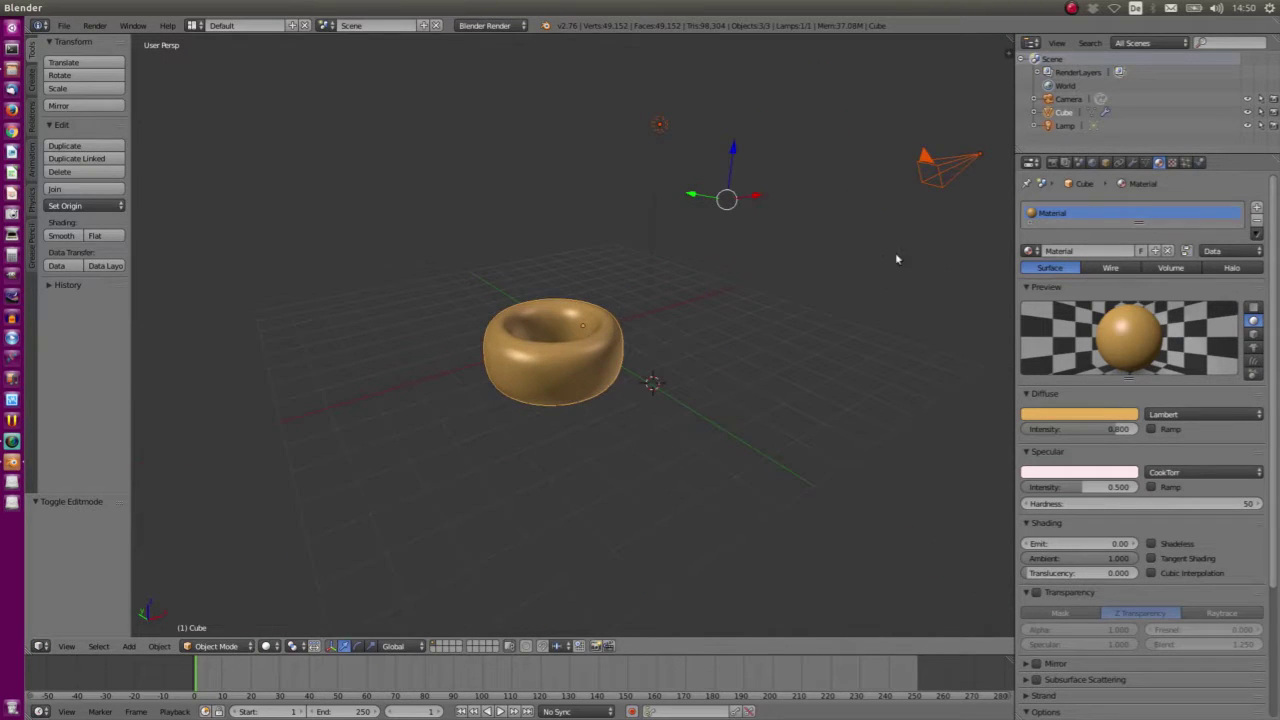
- Move the camera closer to the donut
right_click(982, 163)
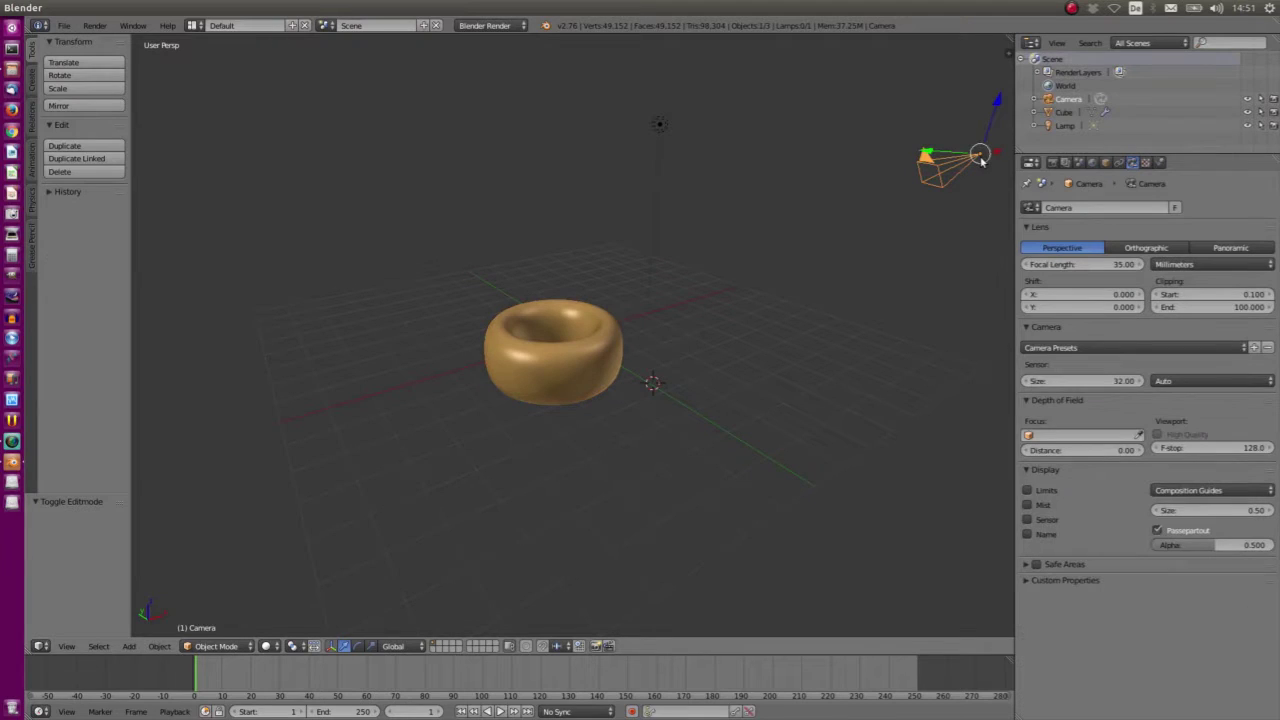
key("g")
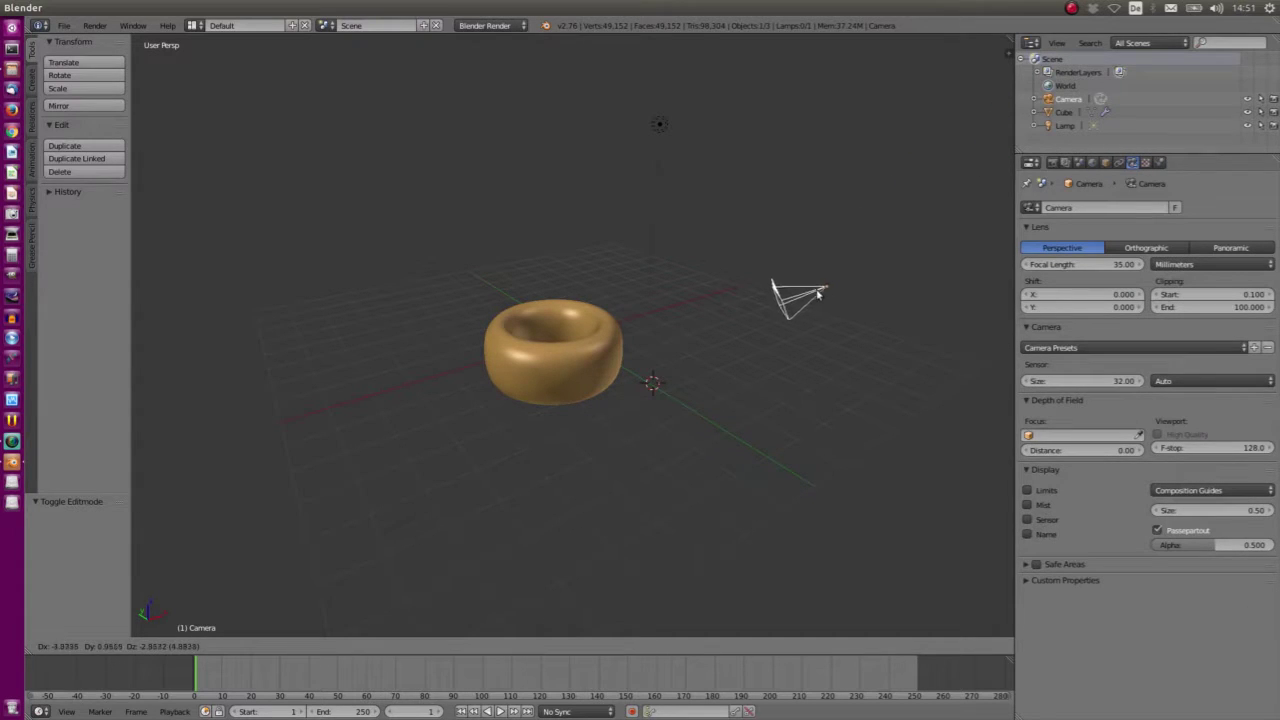
left_click(790, 290)
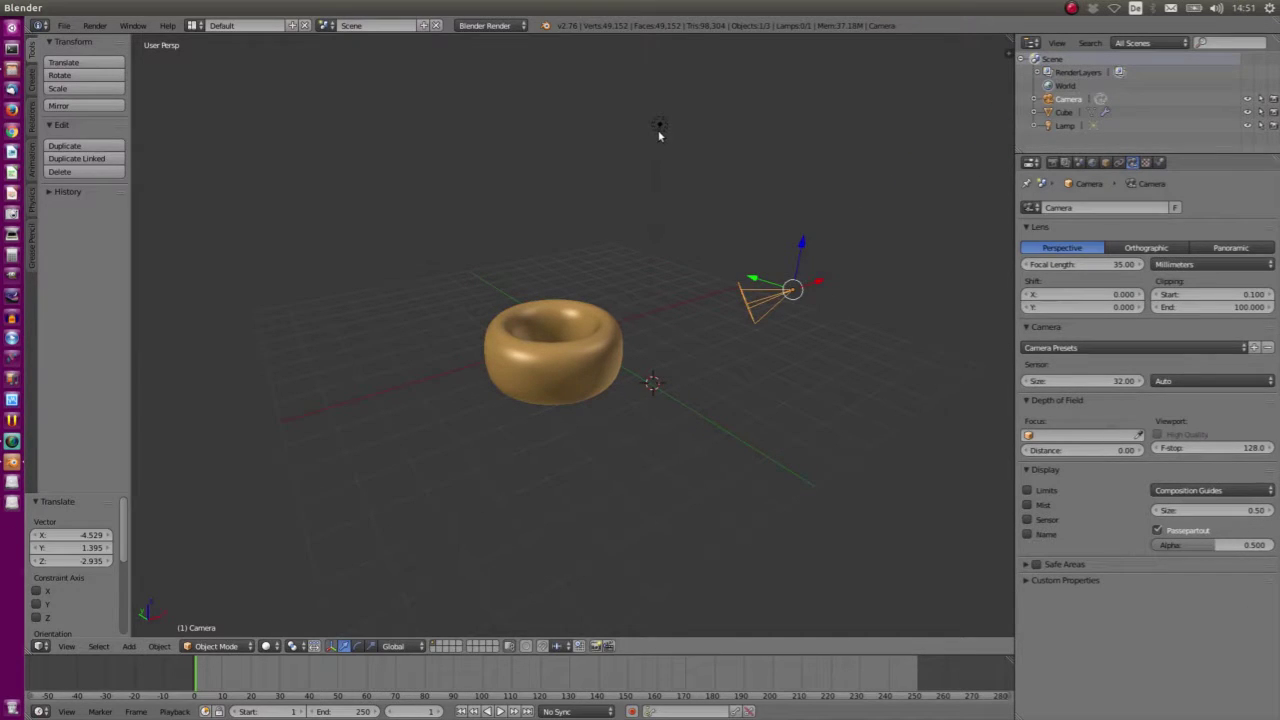
- Test-render the camera view, then move the lamp beside the donut (-7.285 X, 1.323 Y, -6.330 Z)
key("F12")
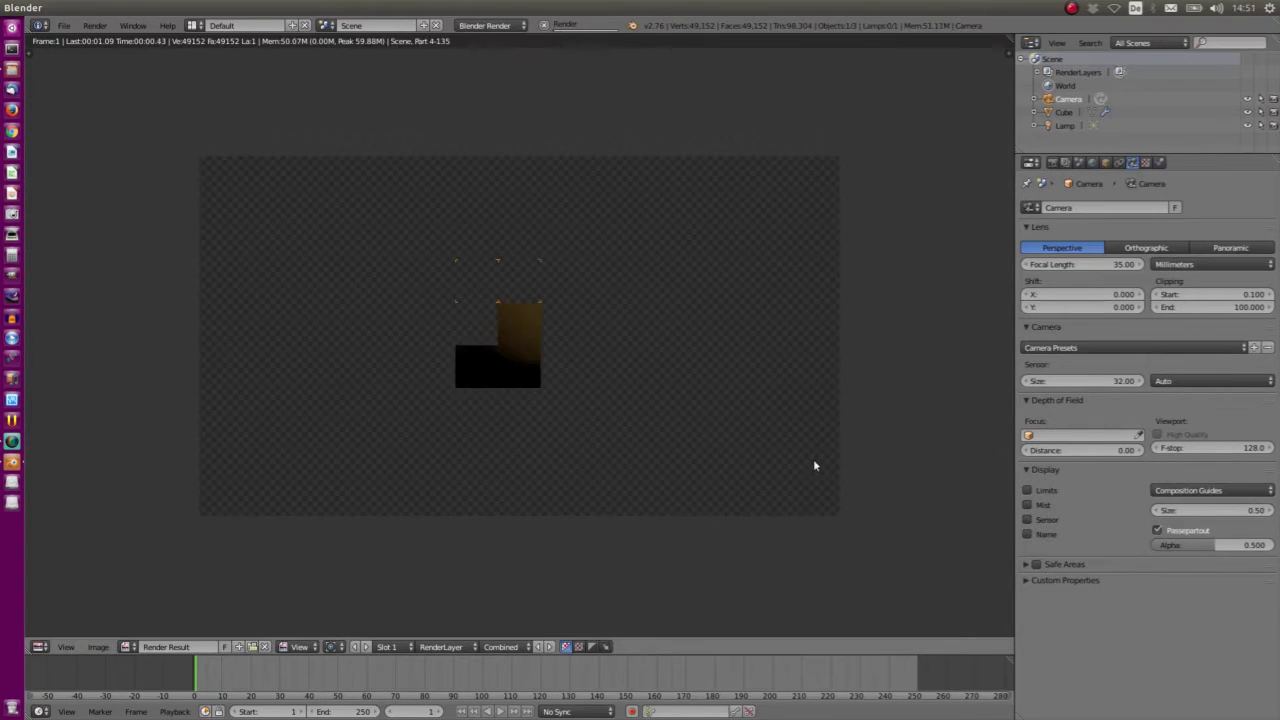
key("F12")
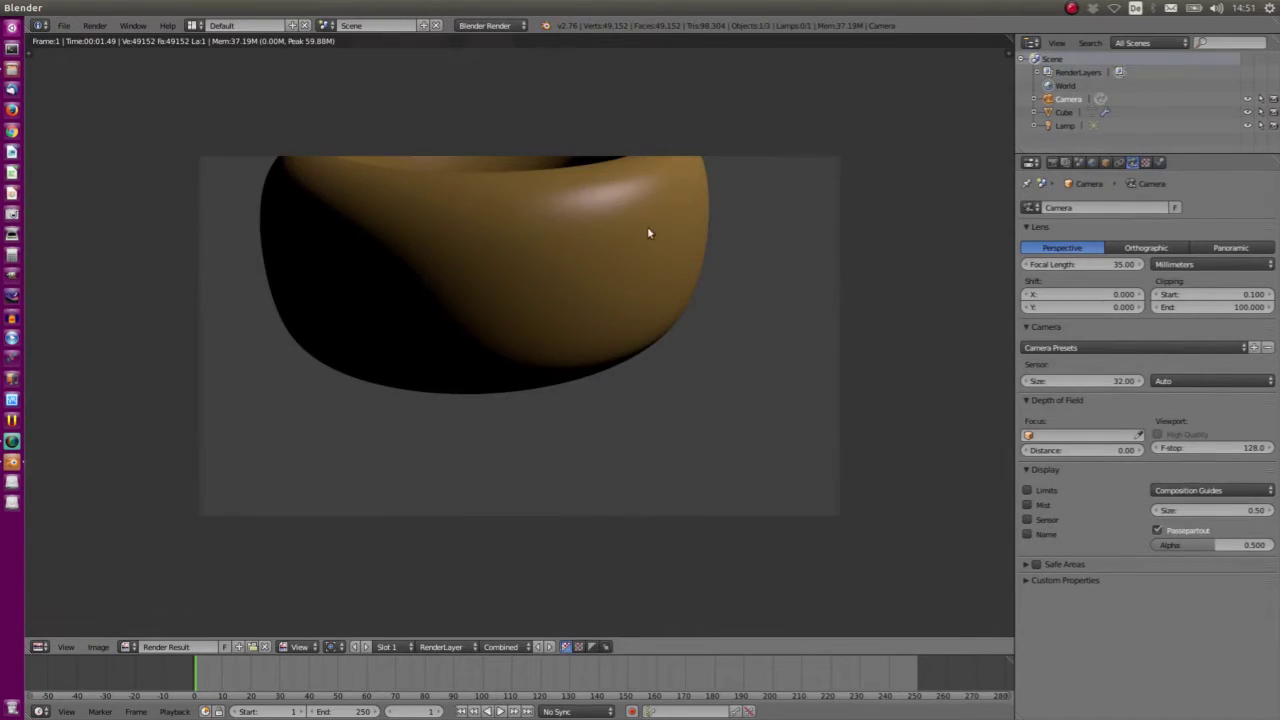
key("Escape")
right_click_drag(657, 129, 445, 345)
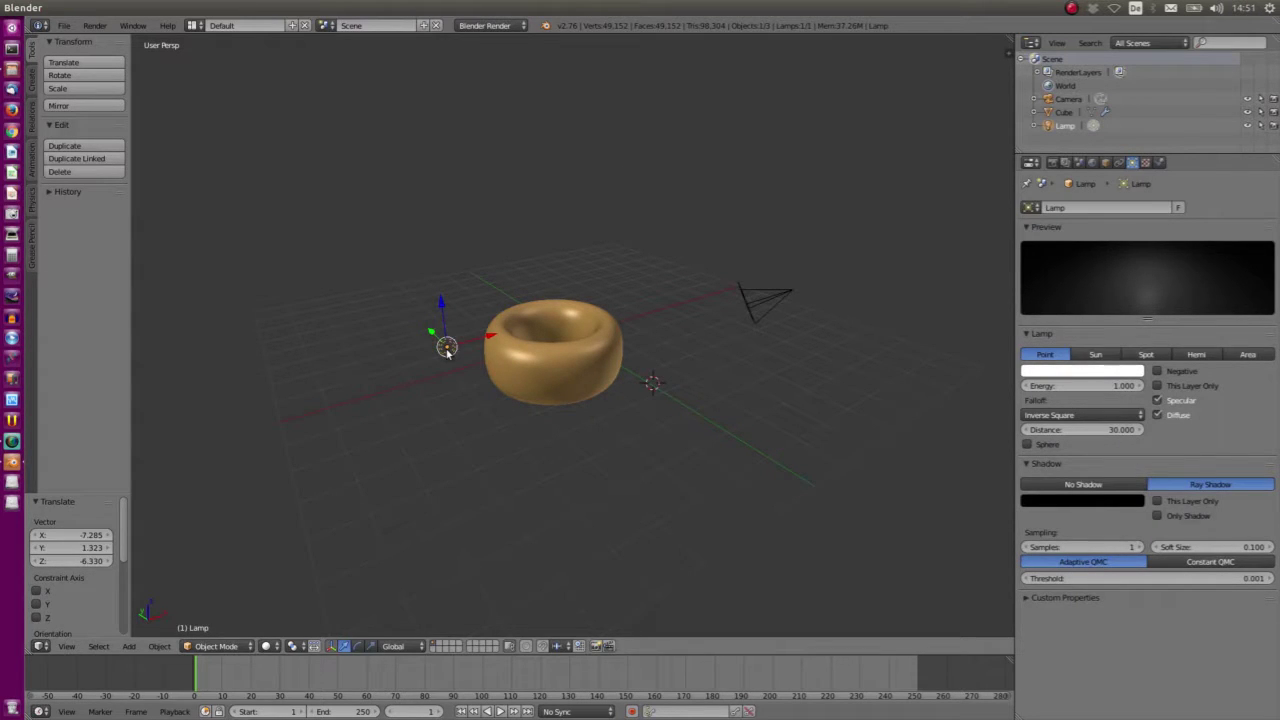
- Lift the lamp high beside the donut and shift the camera -6.647 on Y and up 3.132 on Z
mouse_move(447, 348)
right_mouse_down()
mouse_move(629, 201)
mouse_move(645, 166)
right_mouse_up()
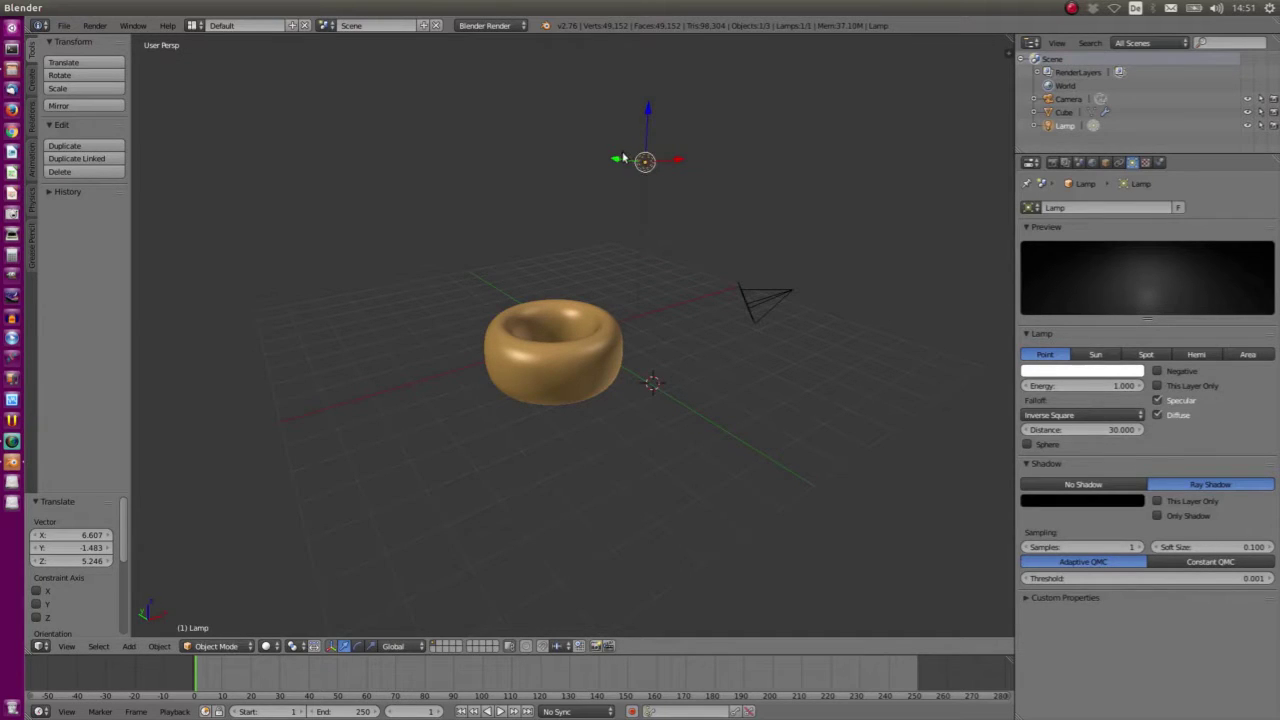
mouse_move(616, 162)
left_mouse_down()
mouse_move(718, 185)
mouse_move(475, 212)
left_mouse_up()
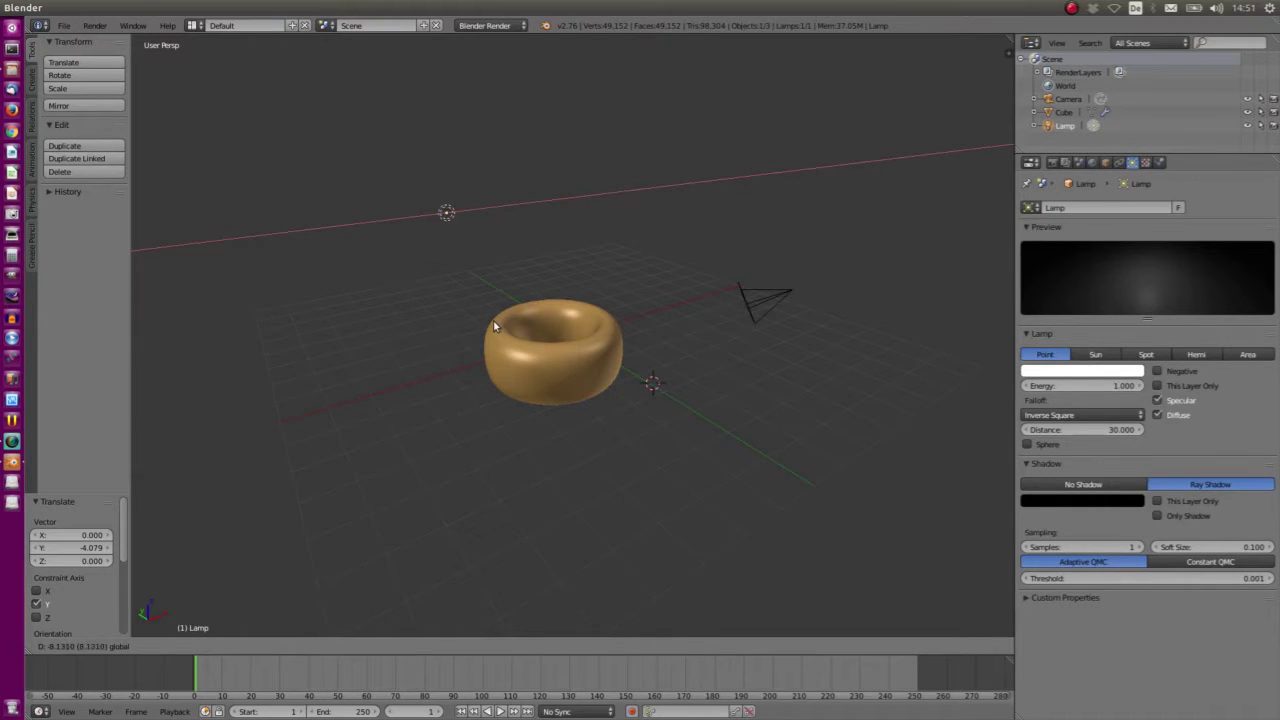
right_click(757, 281)
mouse_move(757, 281)
left_mouse_down()
mouse_move(622, 240)
mouse_move(667, 140)
mouse_move(880, 230)
left_mouse_up()
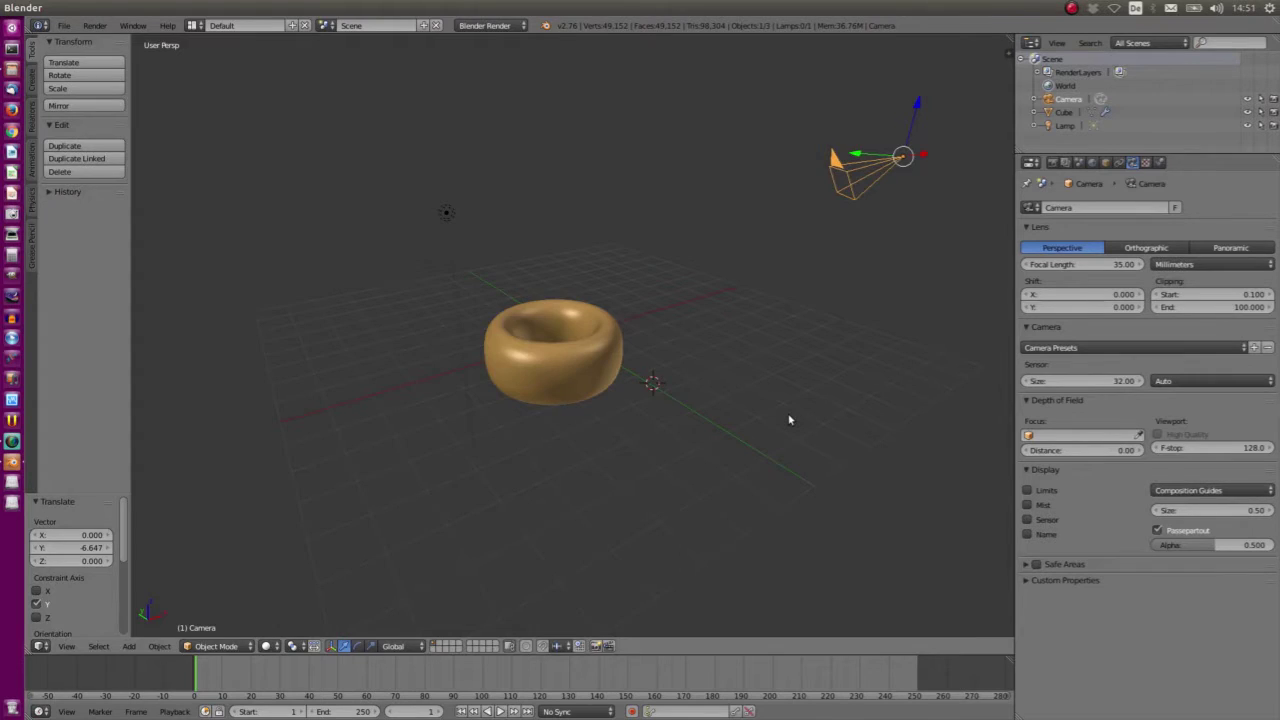
- Render a close-up test image from the raised camera and close the Render Result
key("F12")
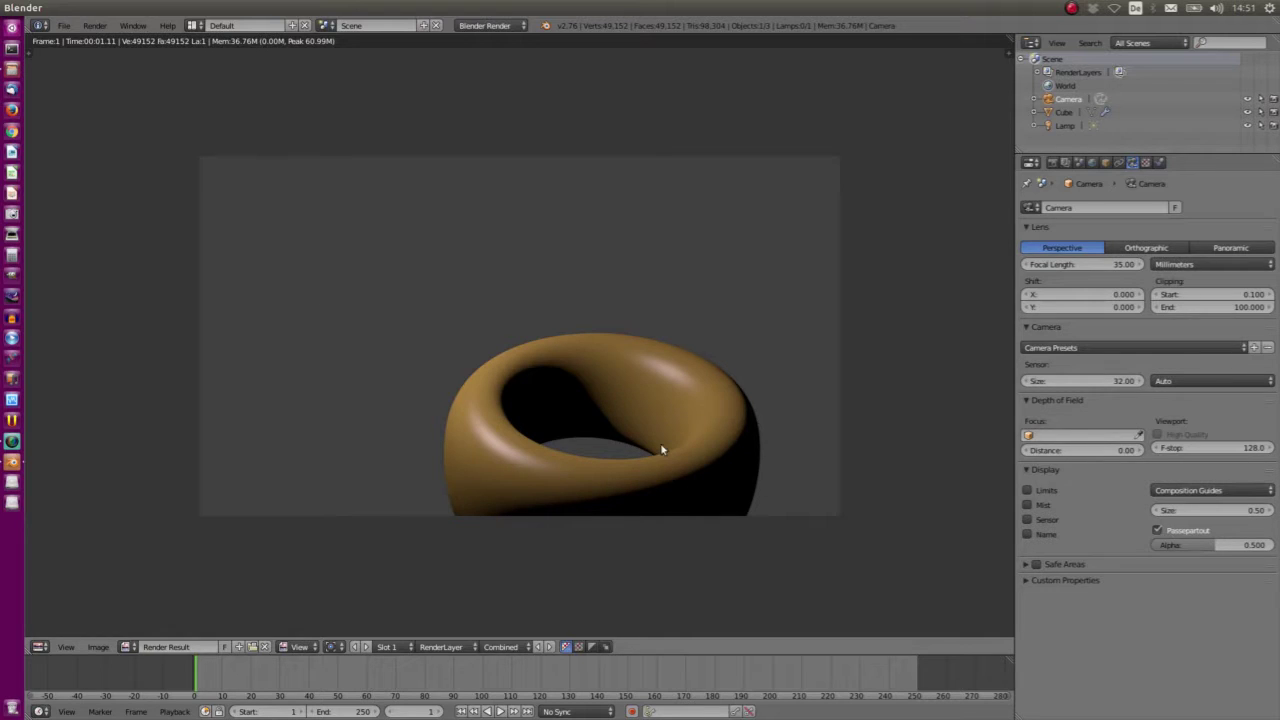
key("Escape")
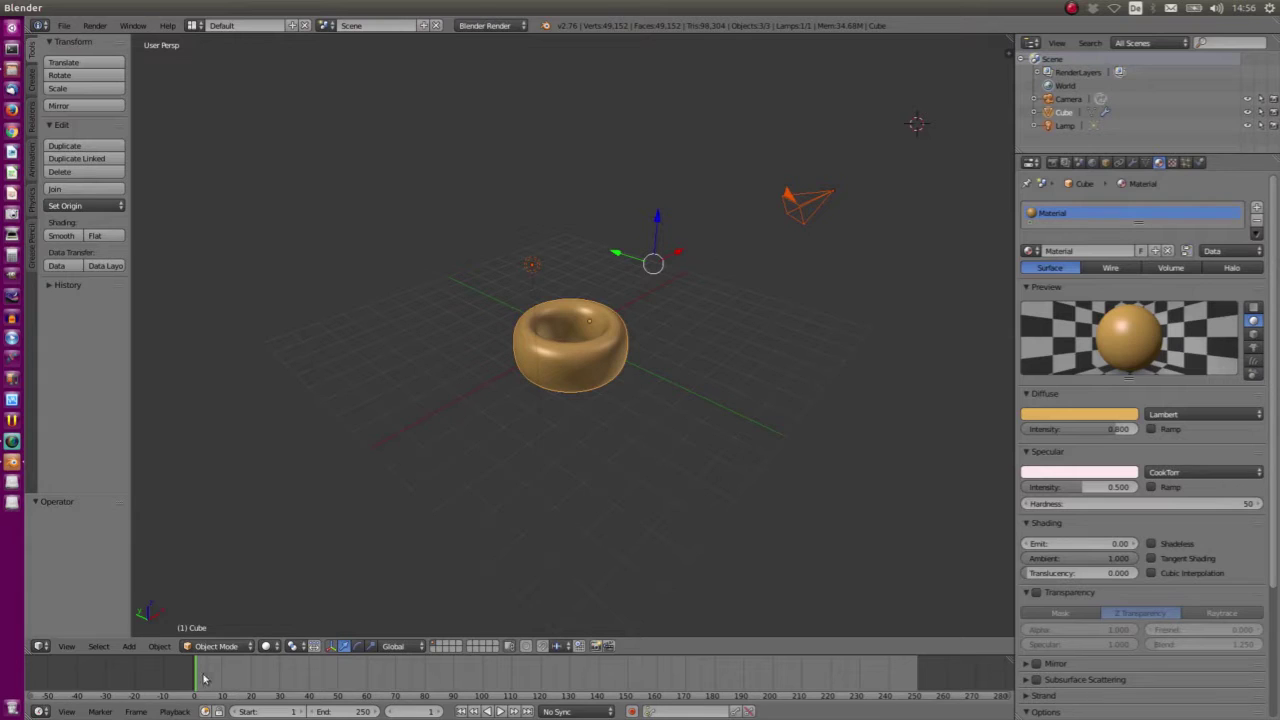
- Set the animation frame range to start at 0 and end at 100
left_click(293, 712)
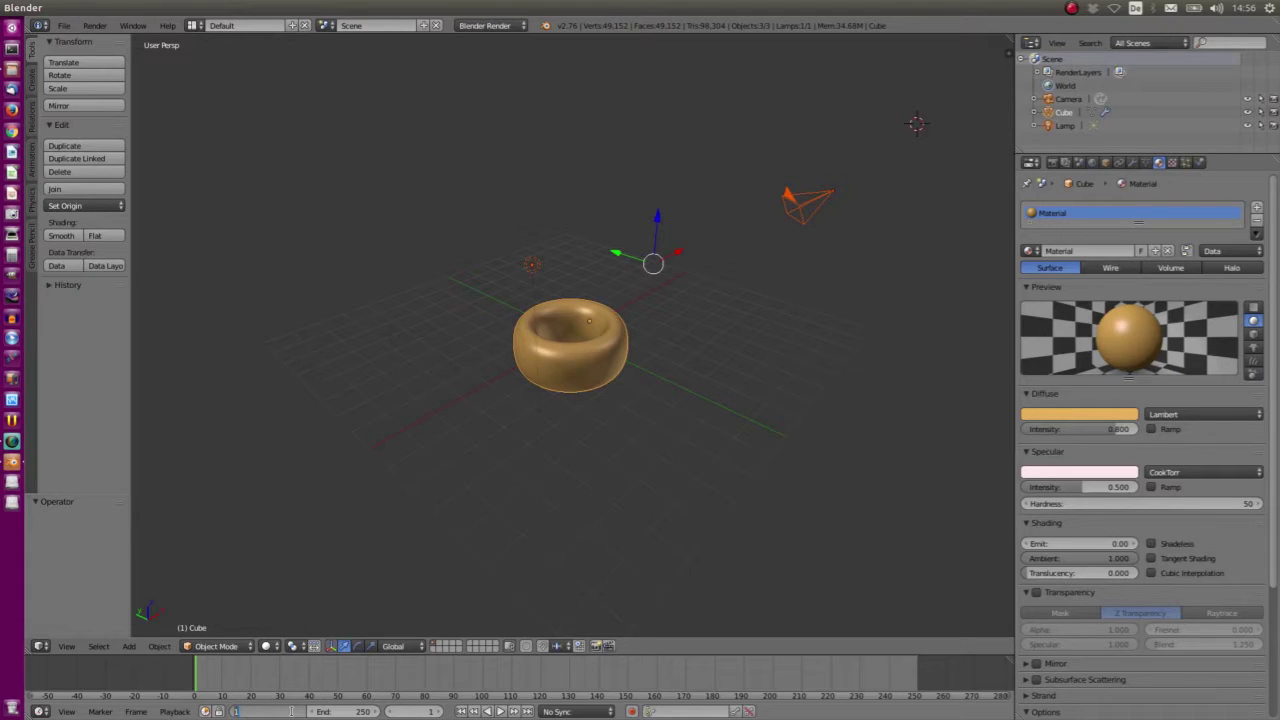
key("Return")
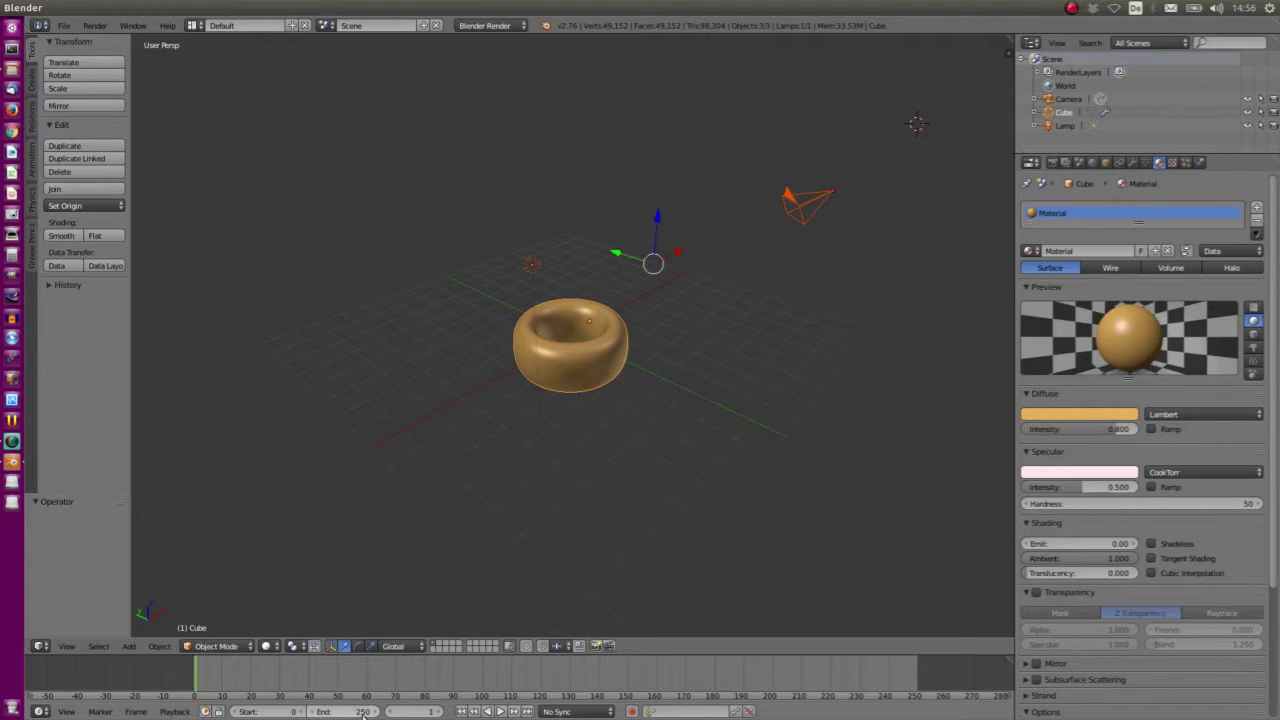
left_click(361, 712)
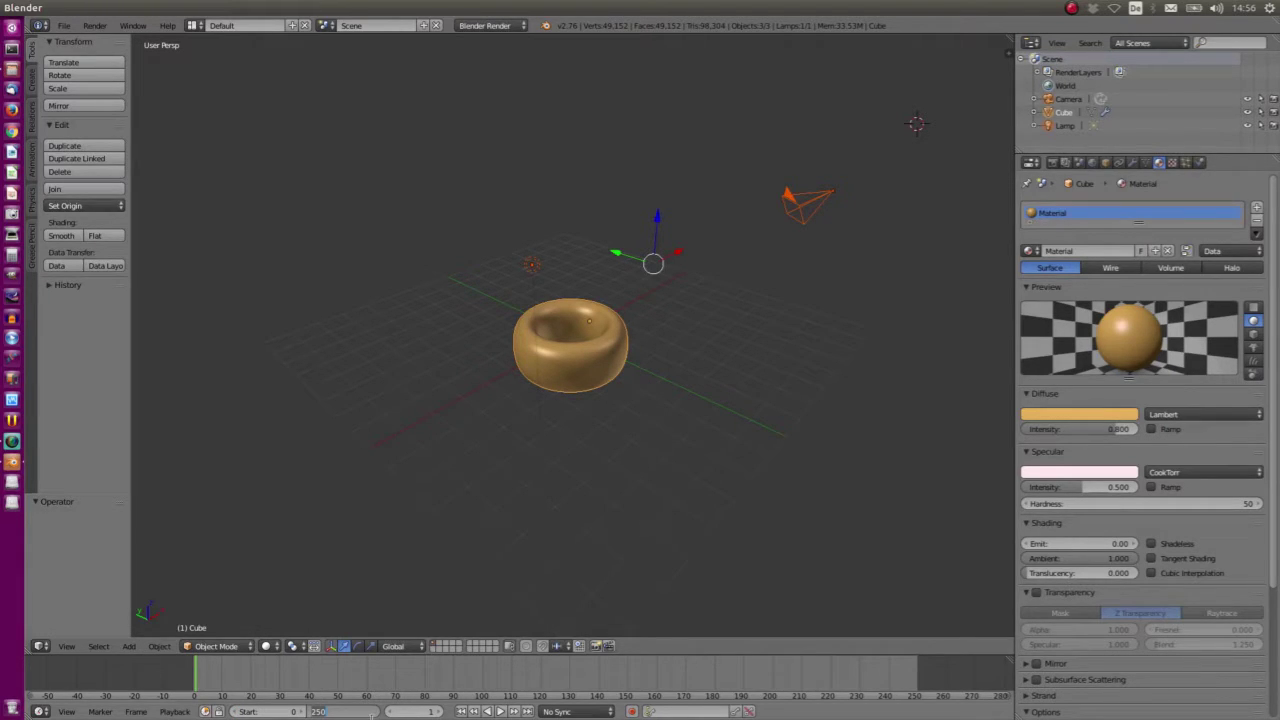
type("100")
key("Return")
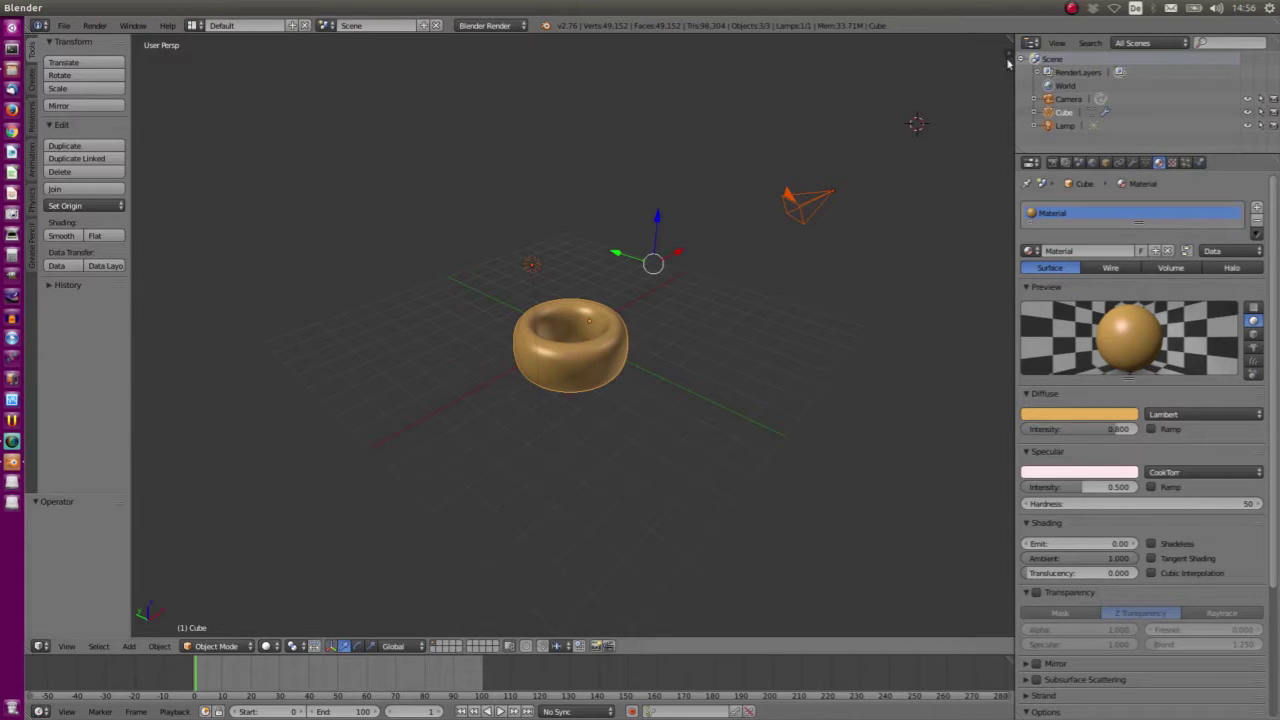
left_click(992, 57)
- Show the N Properties panel and lift the donut 6.410 along Z to about Z 7.7
left_click(1008, 50)
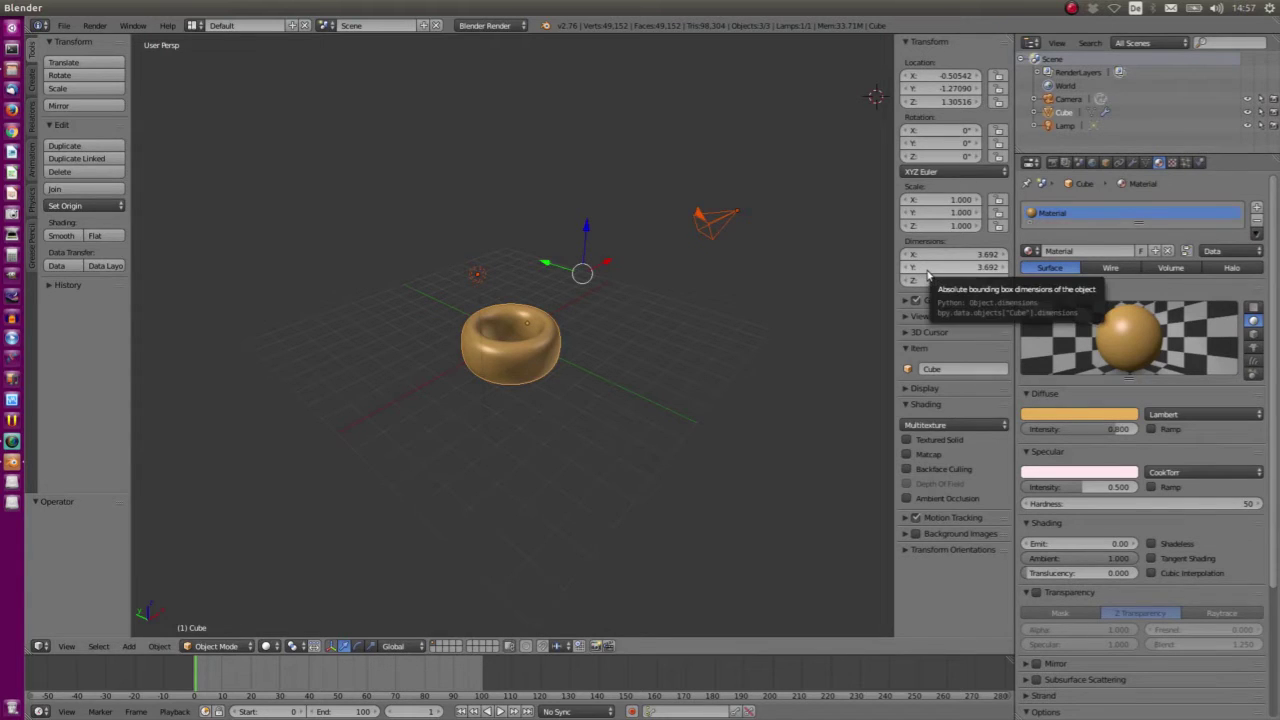
key("n")
key("n")
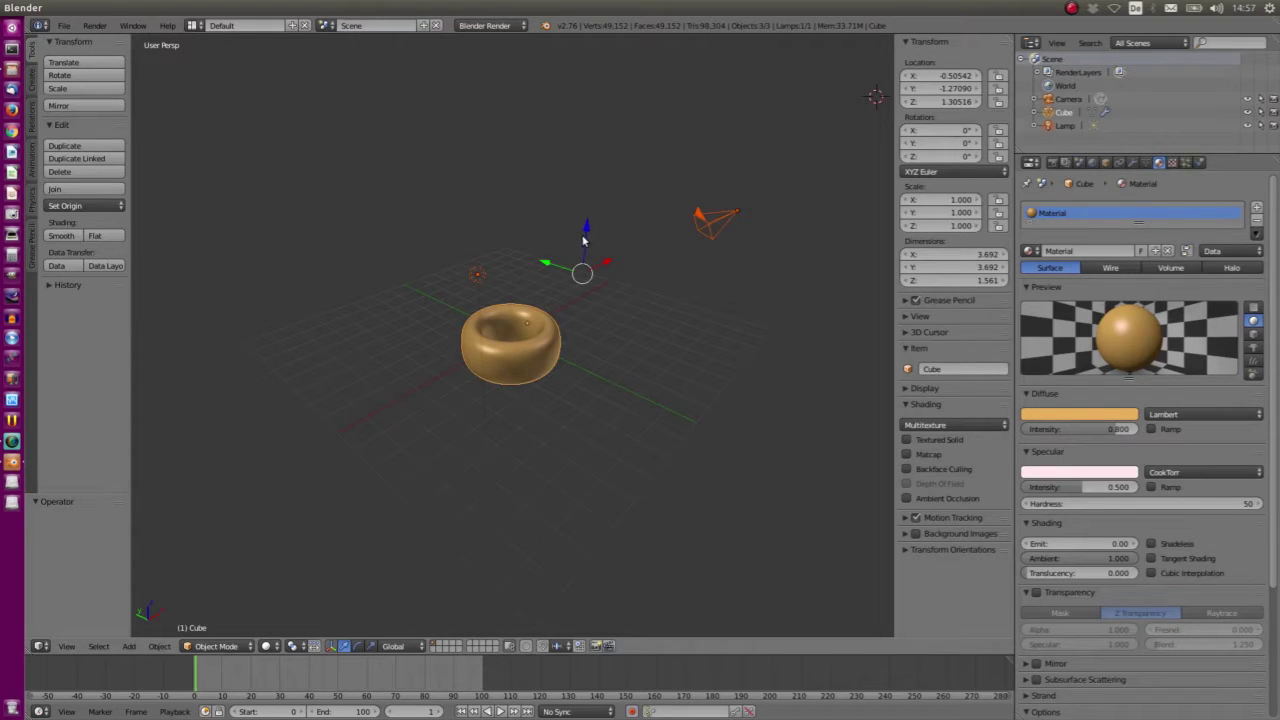
left_click_drag(585, 240, 603, 618)
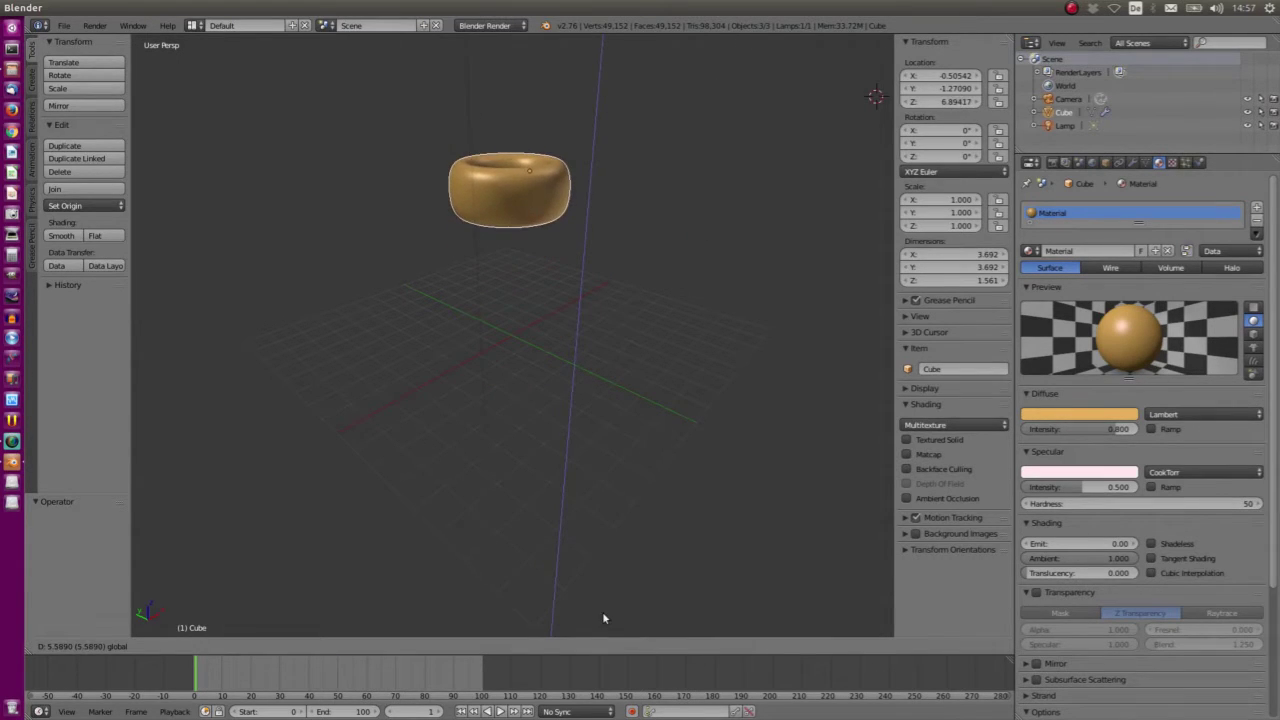
left_click_drag(603, 618, 626, 580)
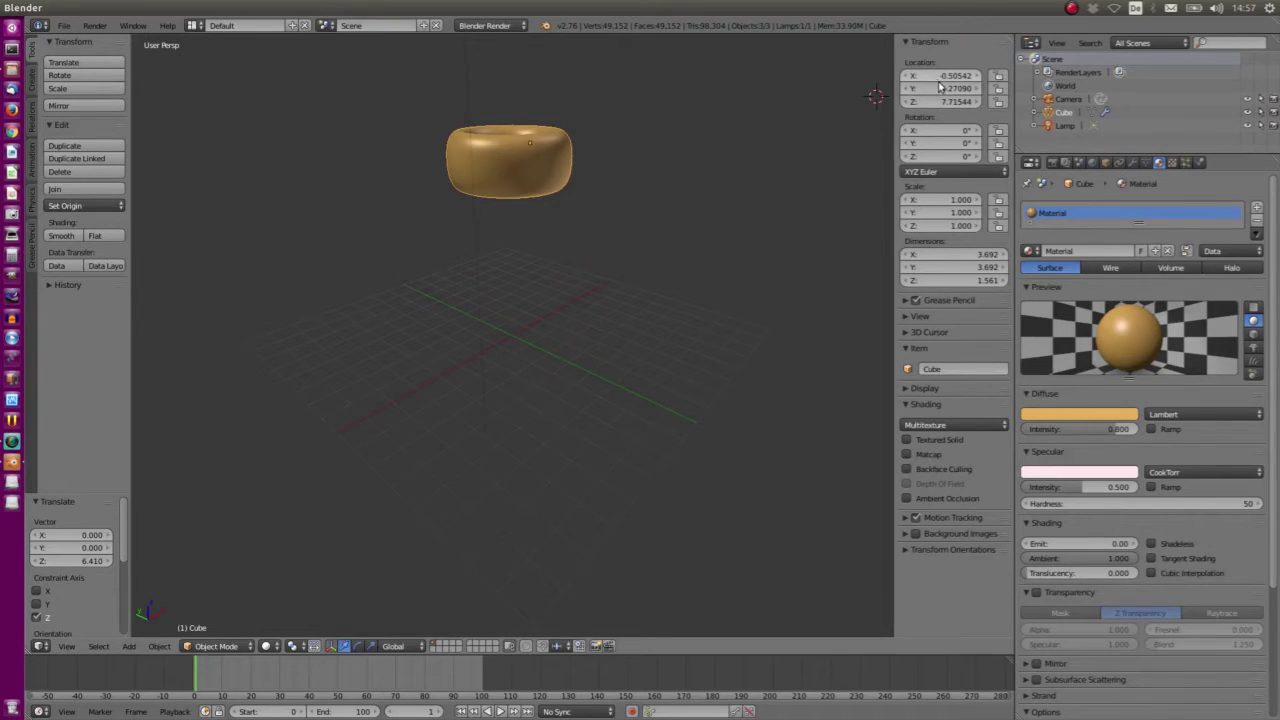
- Insert a LocRot keyframe for the donut at frame 0, then go to frame 40
left_click(194, 680)
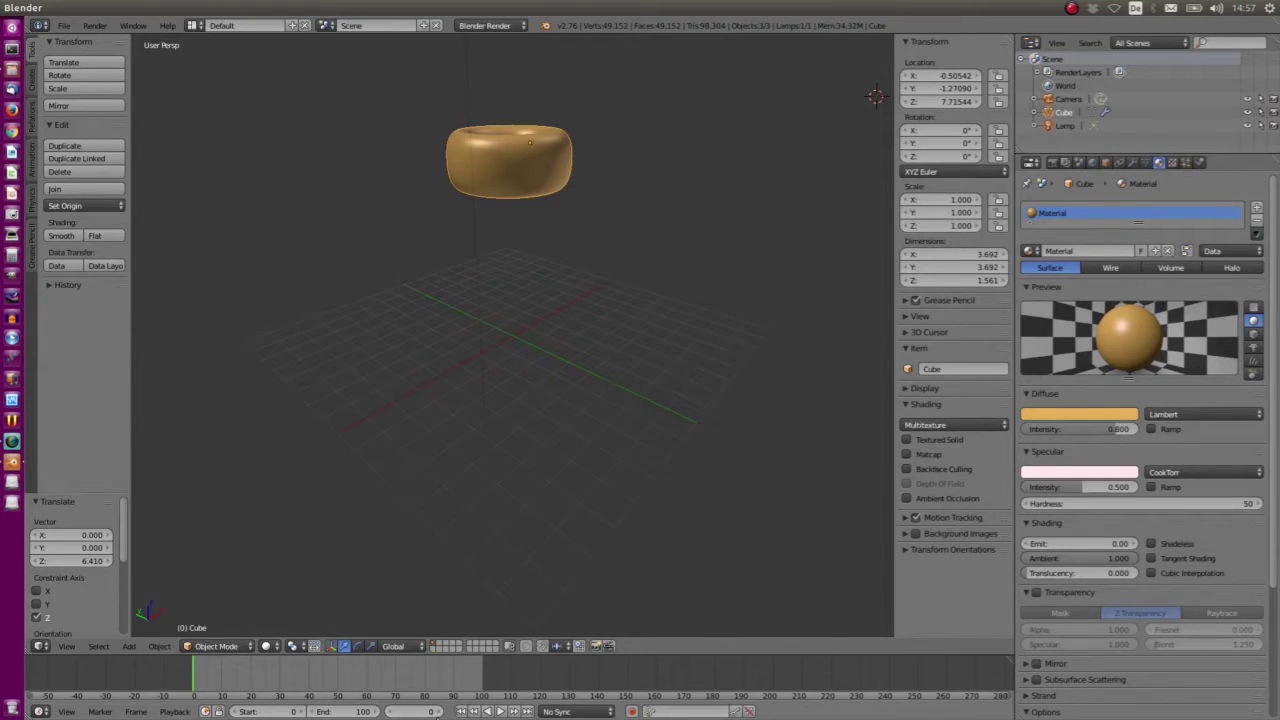
left_click(438, 711)
left_click(390, 711)
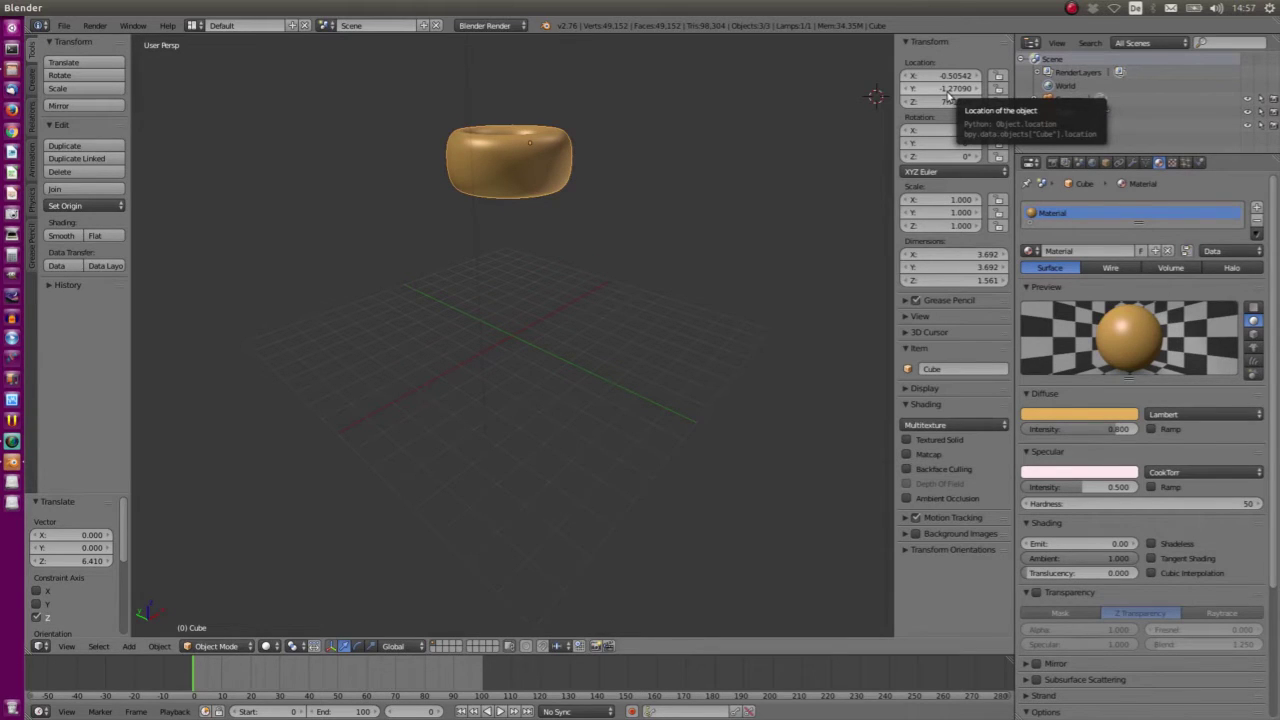
key("i")
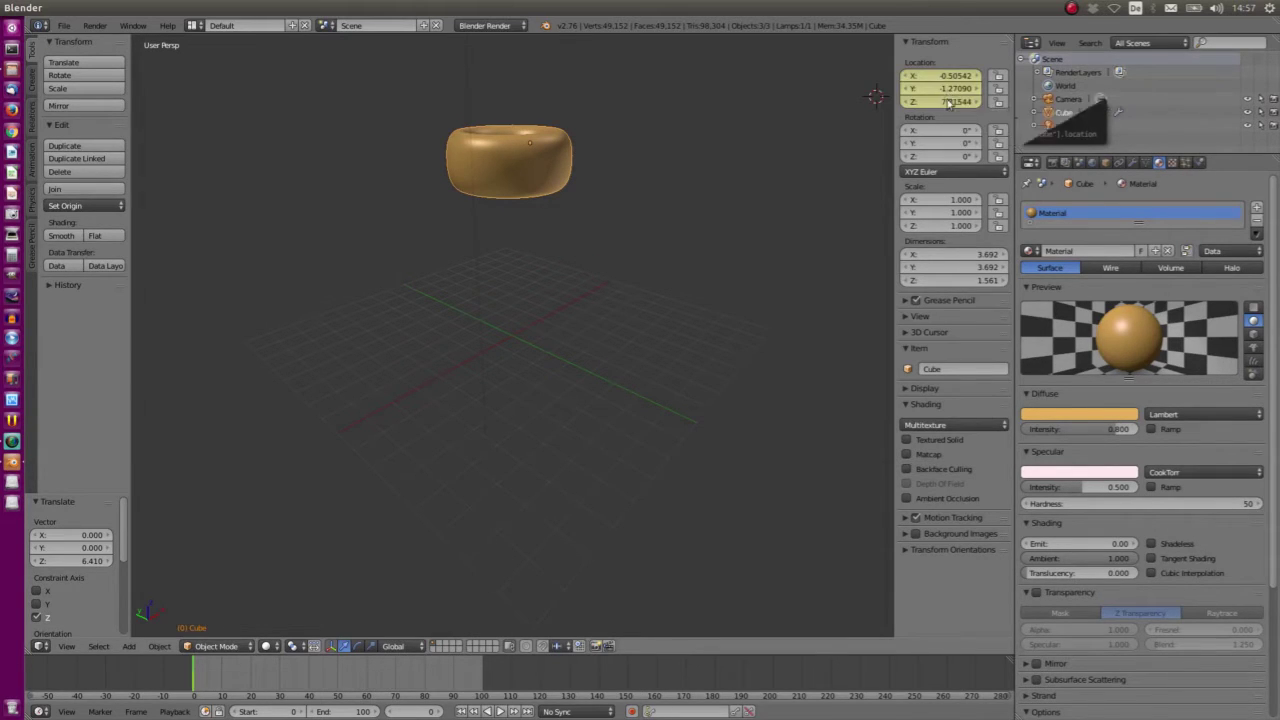
key("i")
key("i")
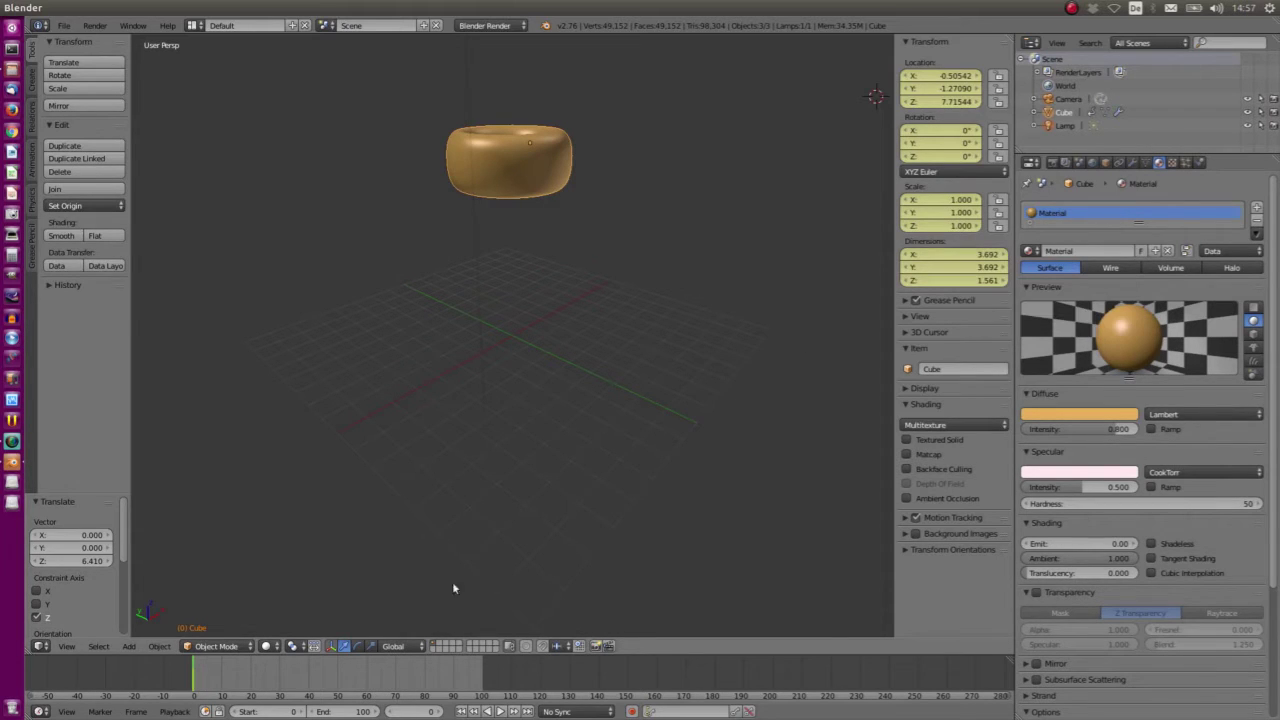
left_click(310, 679)
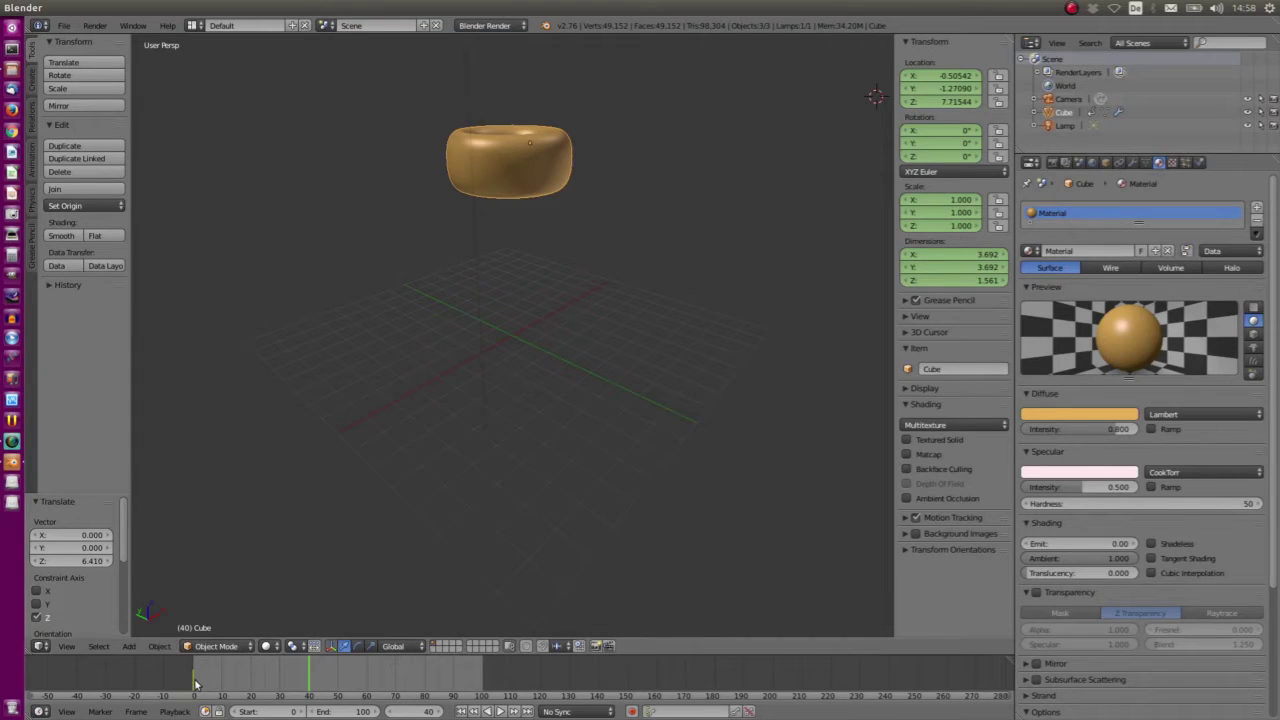
left_click(562, 238)
- Lower the donut to Z 5.08854 and rotate it to 293.499° on X
key("a")
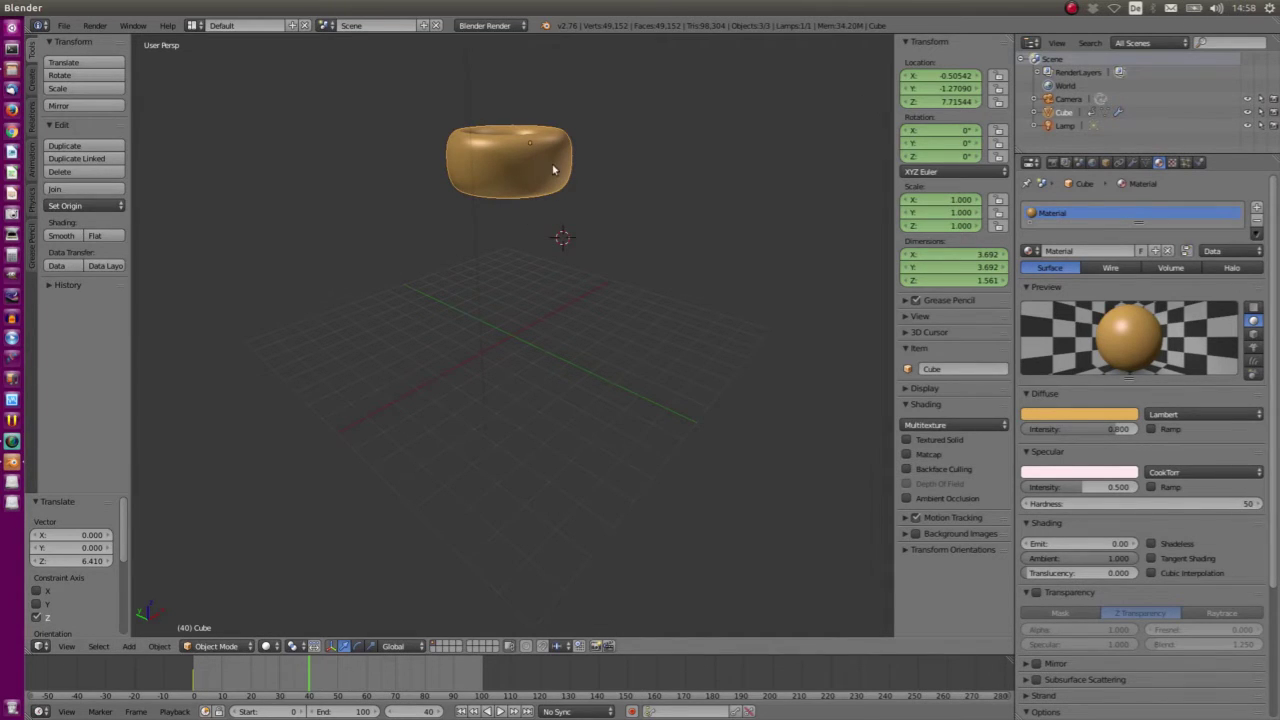
scroll(566, 116, "down", 3)
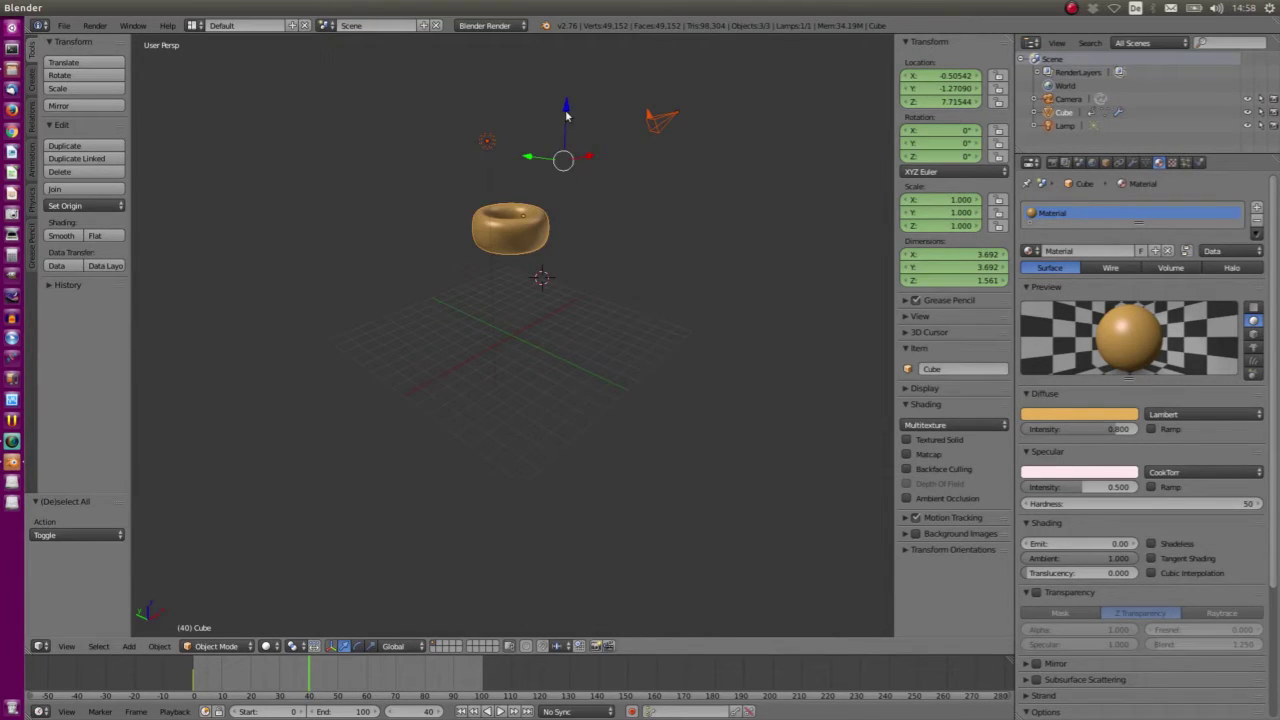
left_click_drag(566, 116, 581, 167)
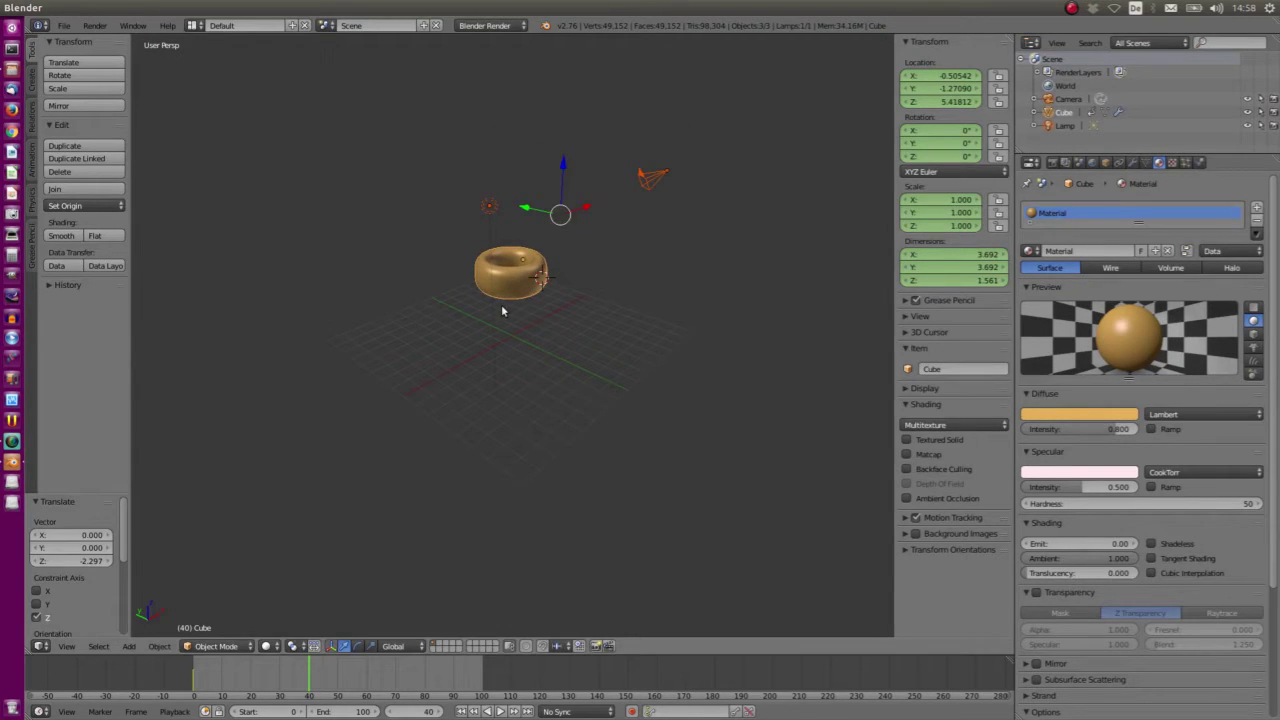
key("r")
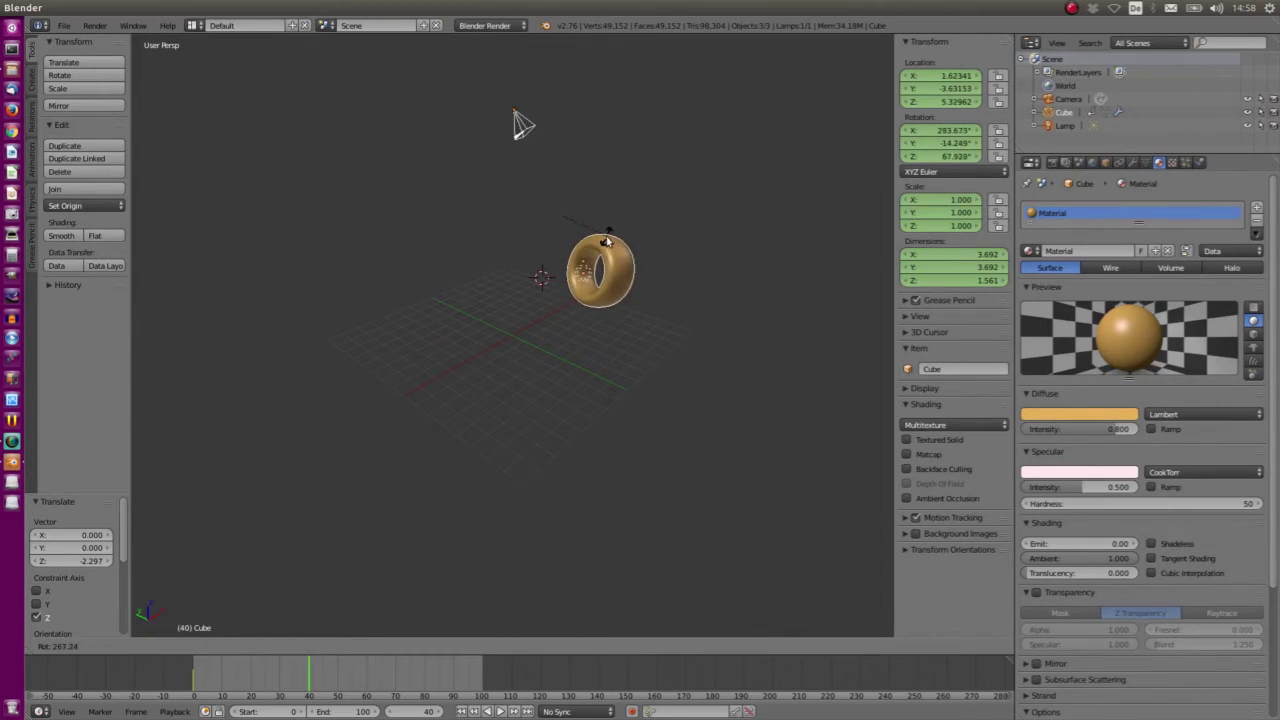
left_click(600, 248)
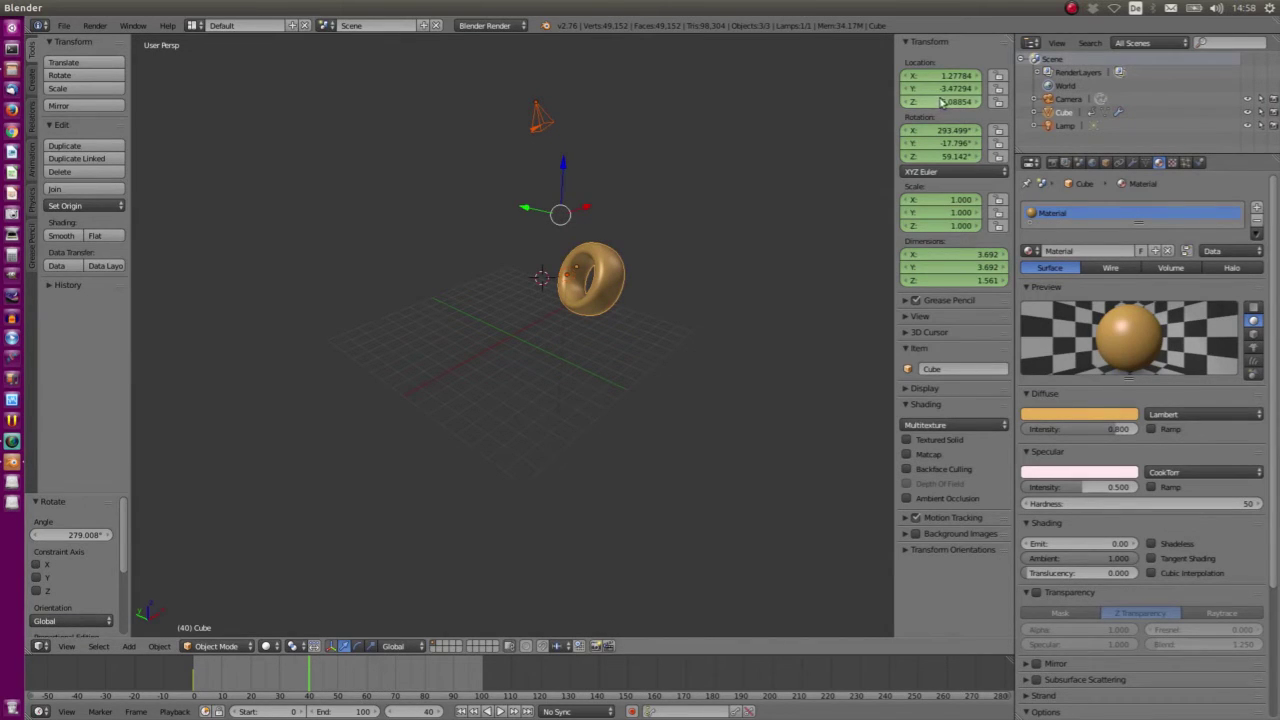
- Keyframe the donut's location, rotation and scale at frame 40
key("i")
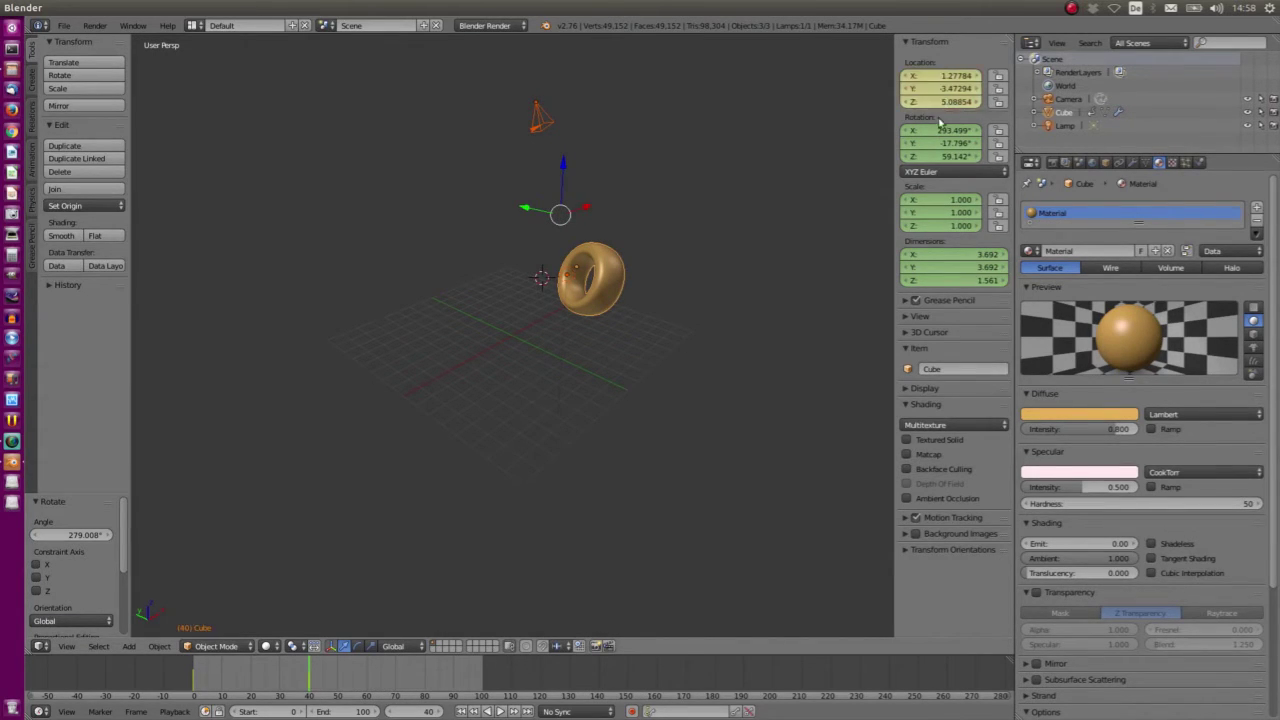
key("i")
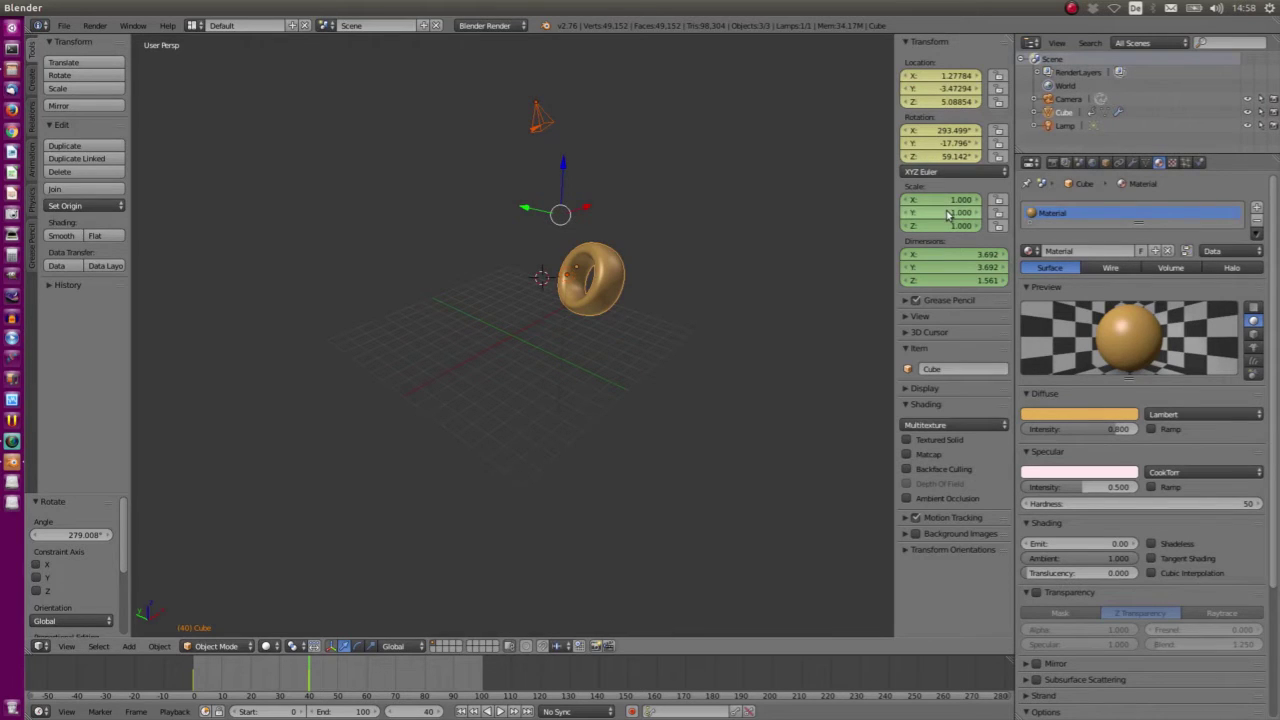
key("i")
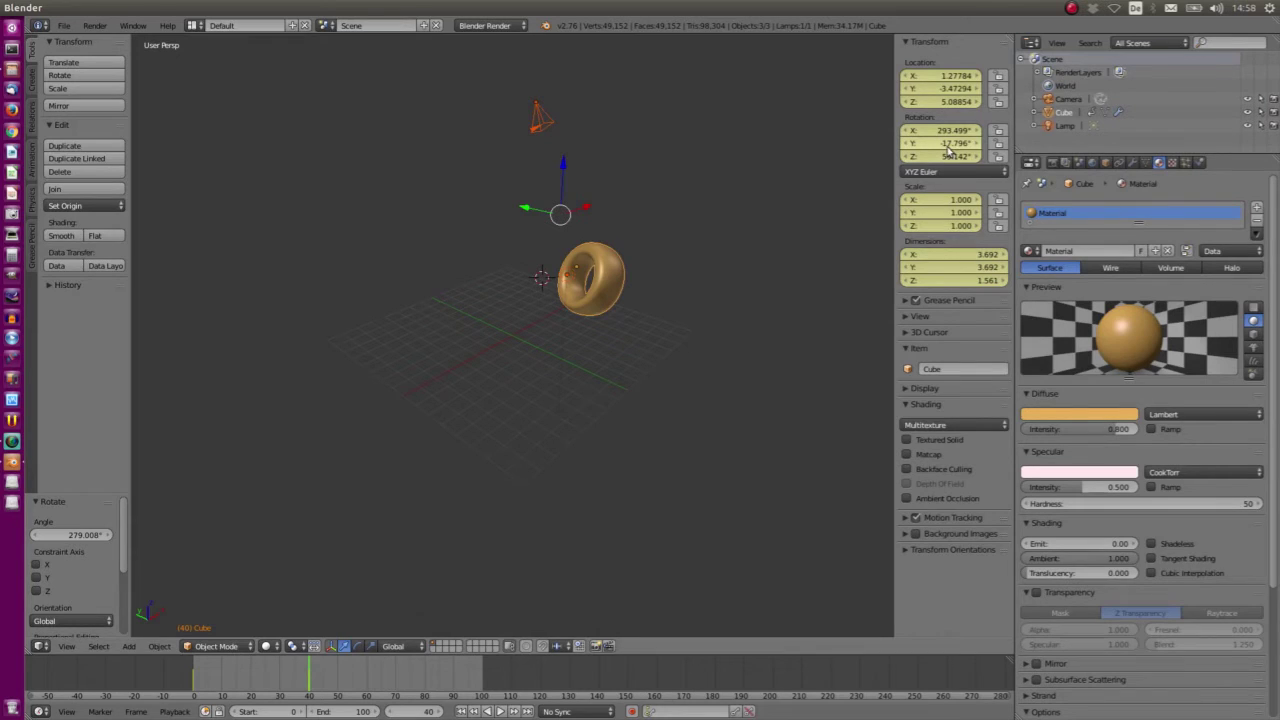
- At frame 81, lower the donut to Z 3.34350, spin it, keyframe it, and end the animation there
left_click(398, 675)
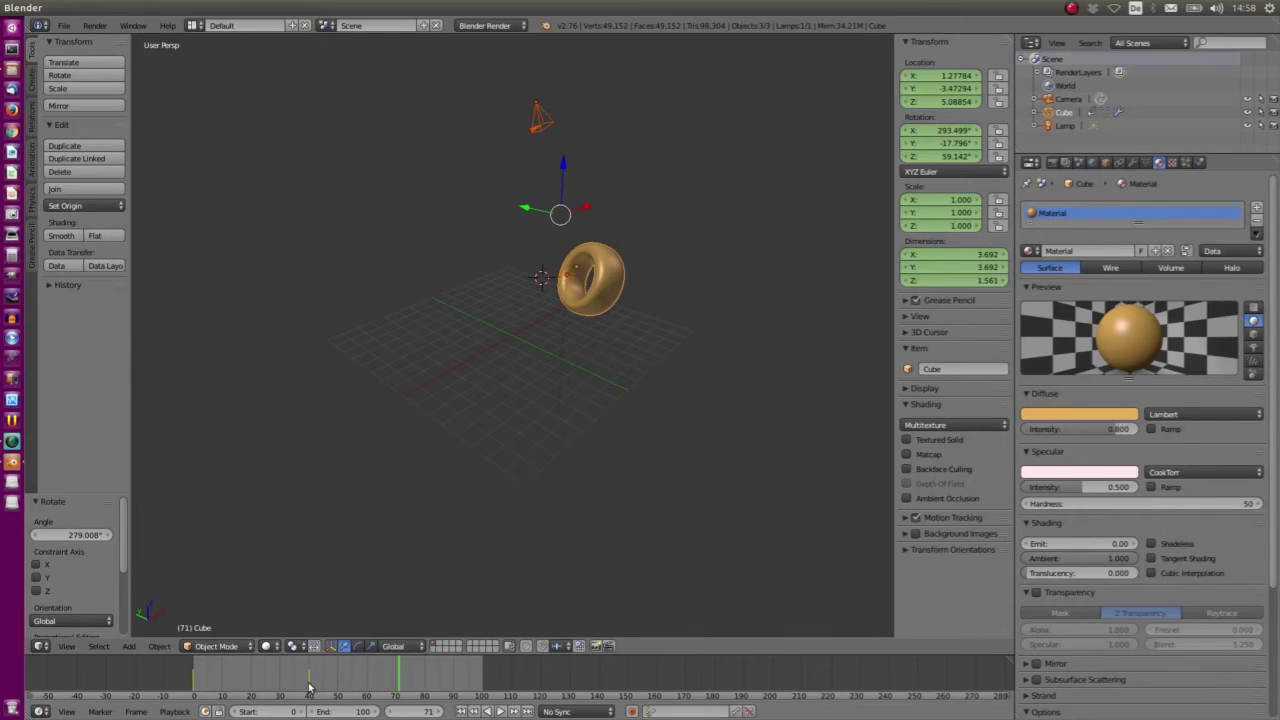
left_click(426, 683)
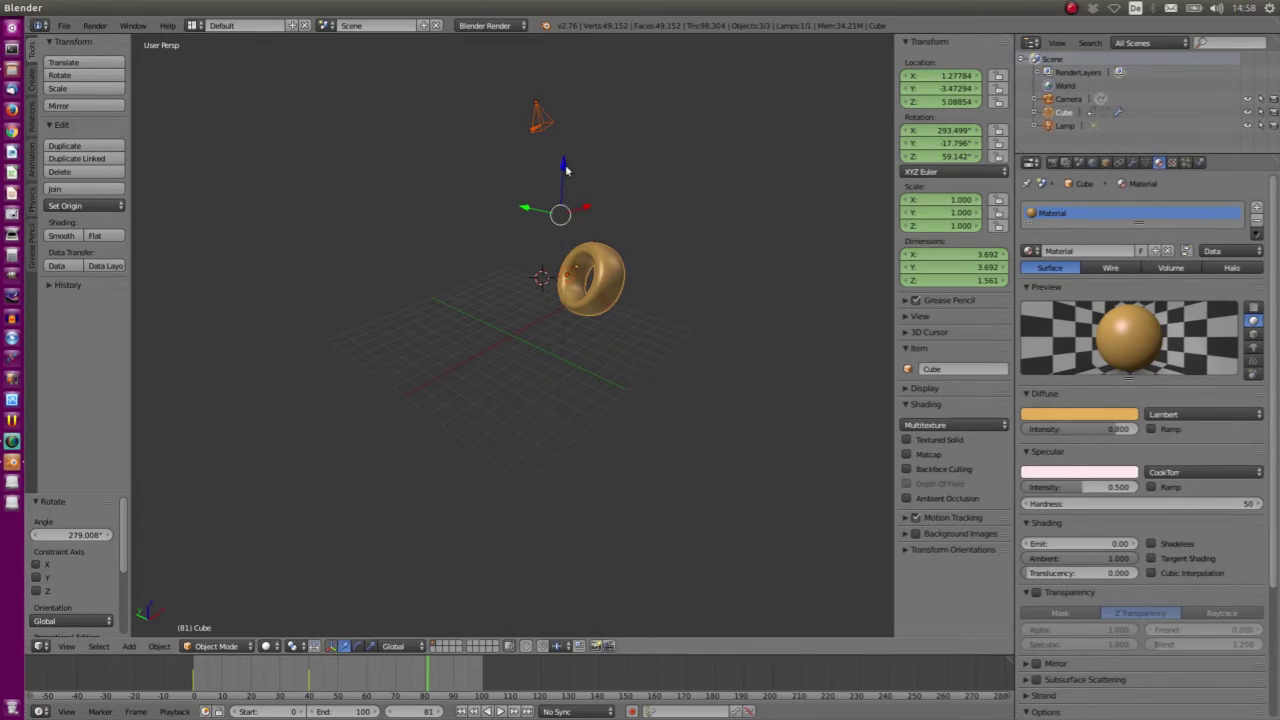
left_click_drag(565, 170, 585, 270)
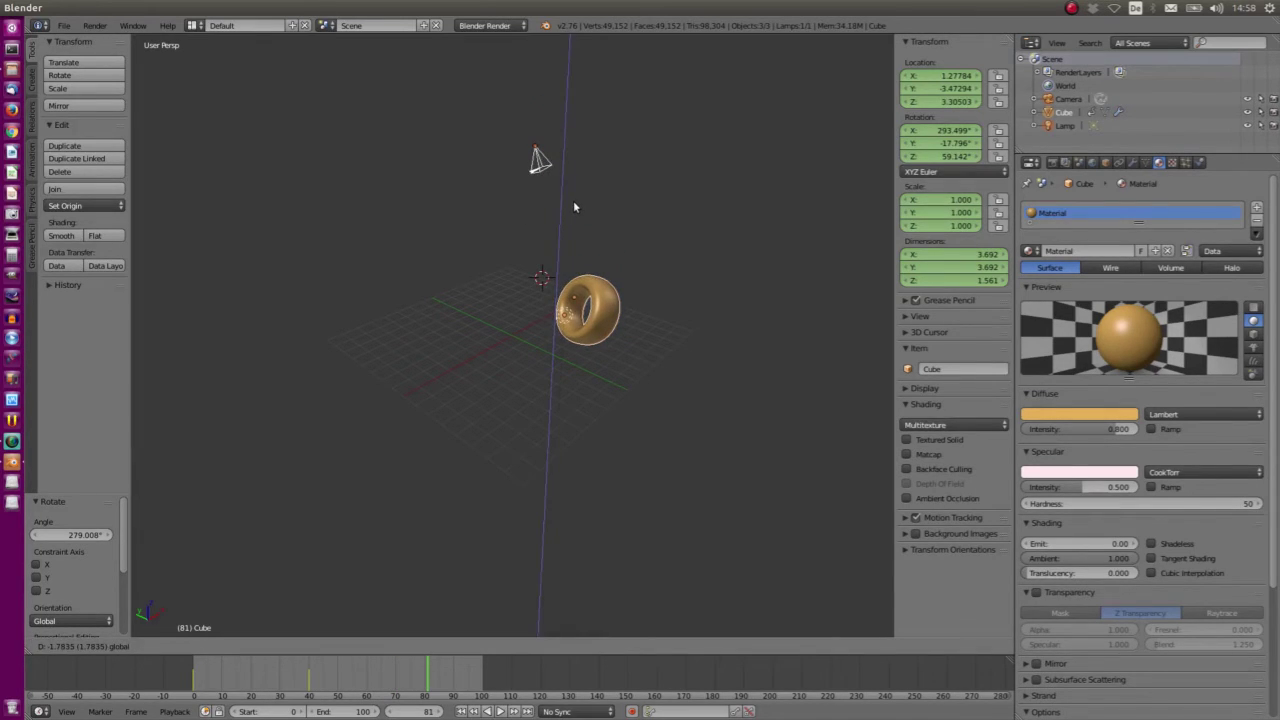
left_click(585, 271)
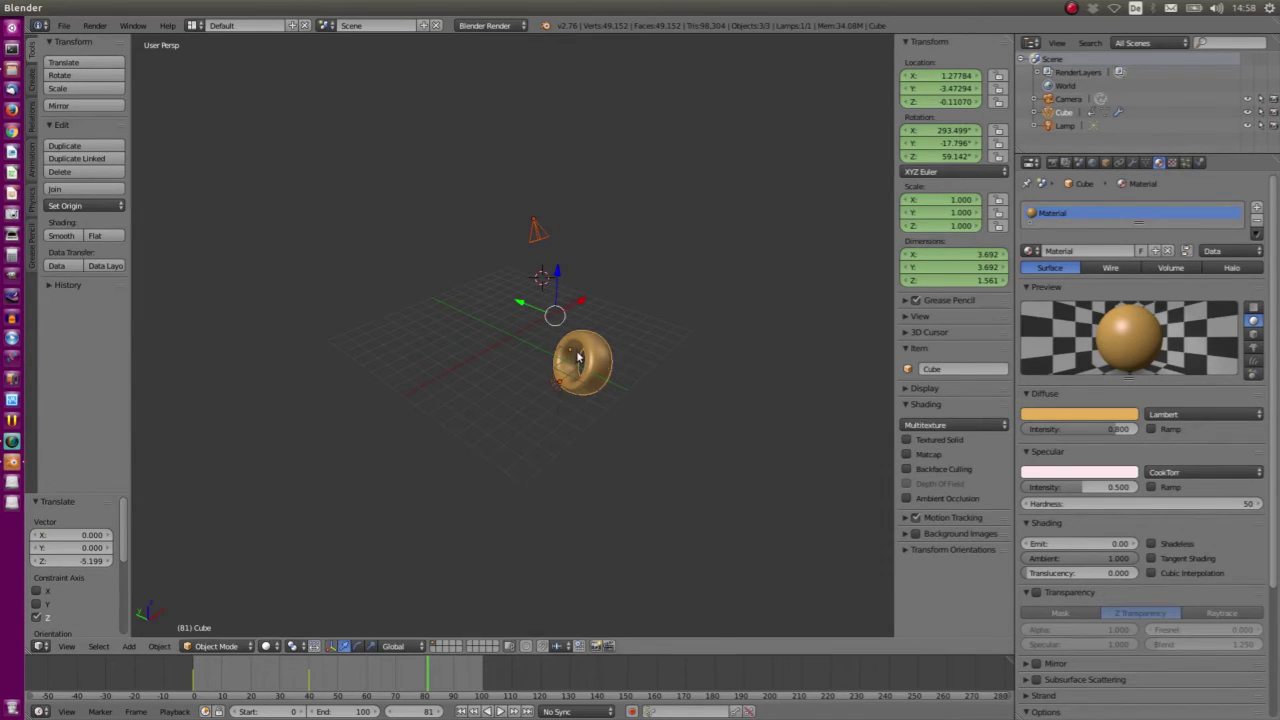
key("r")
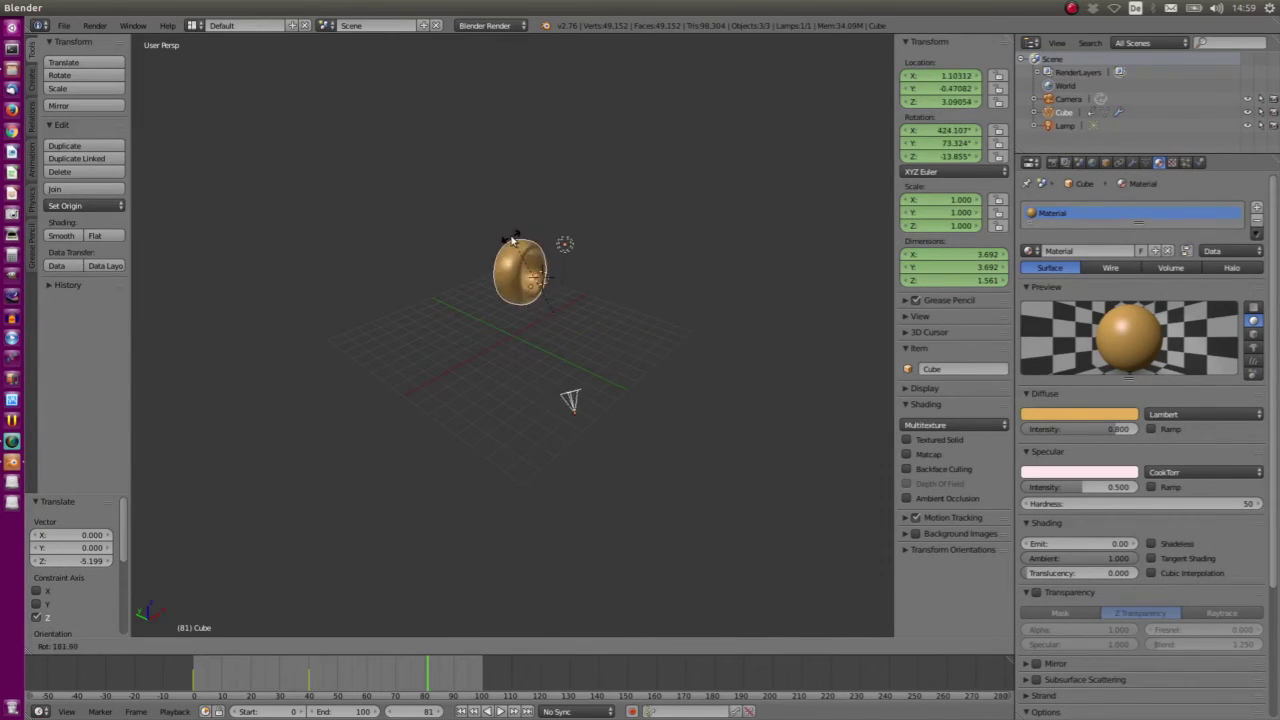
left_click(543, 493)
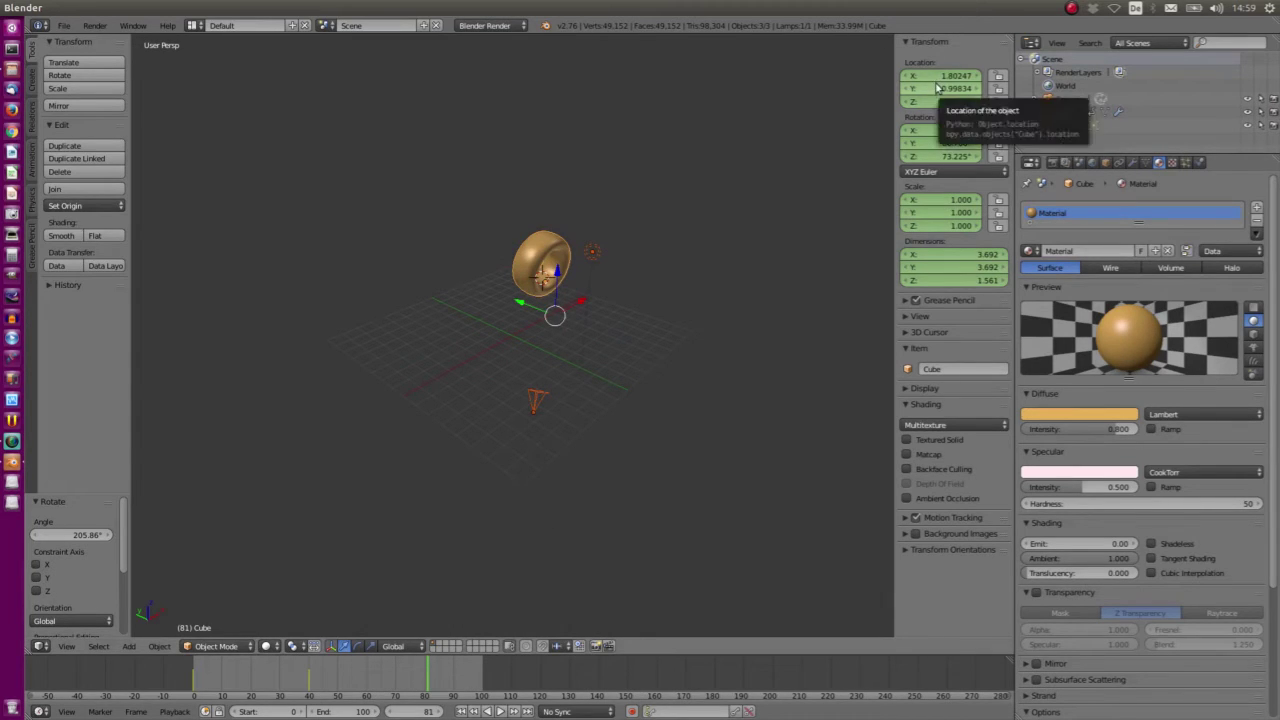
key("i")
key("i")
key("i")
key("i")
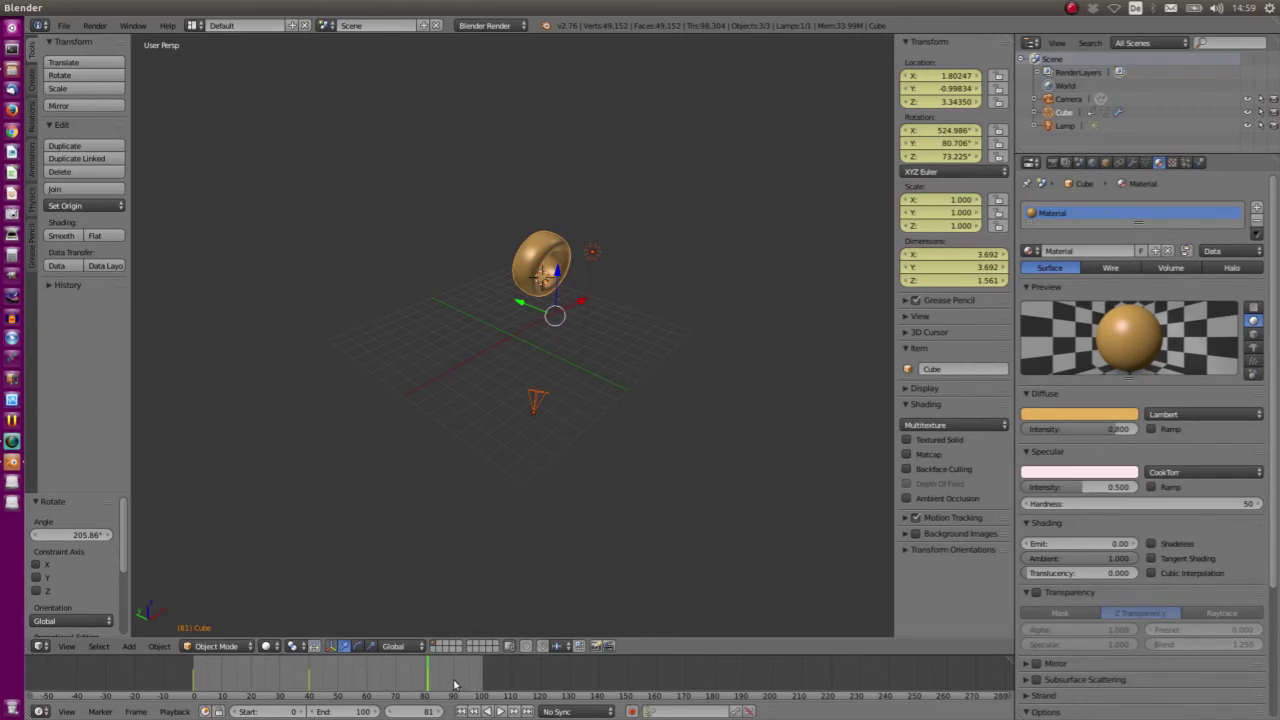
key("e")
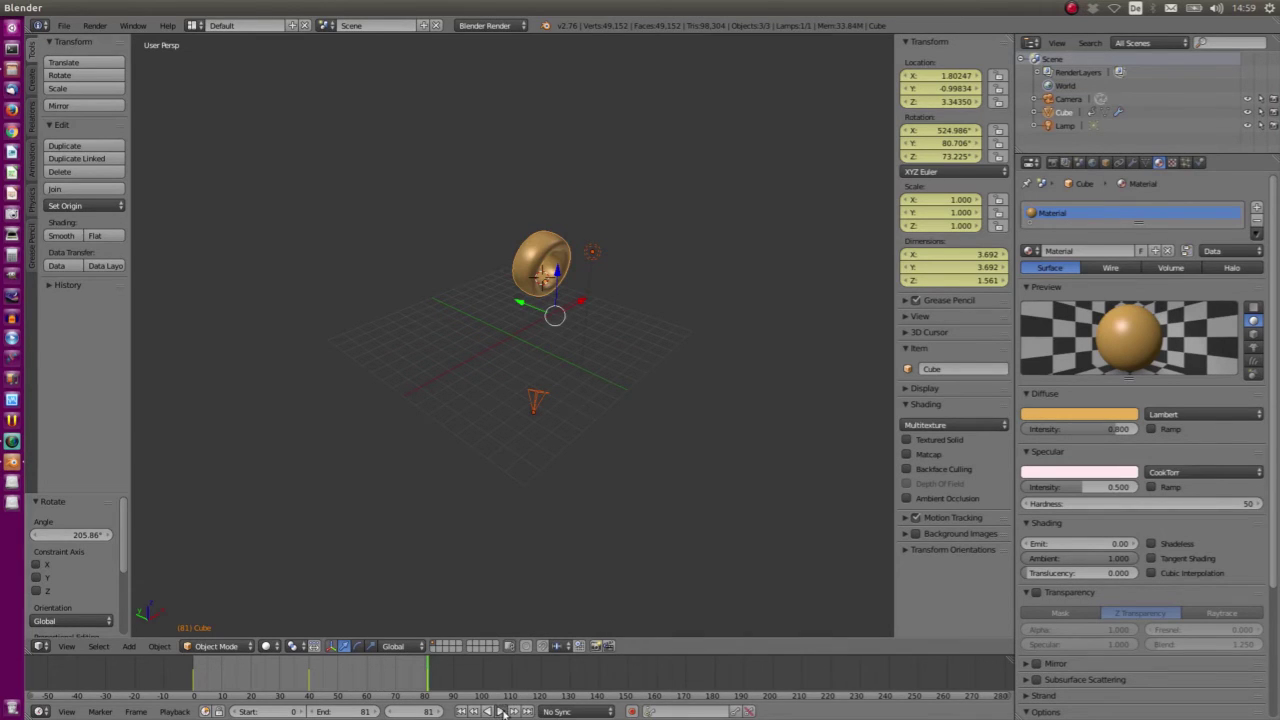
- Play back the donut animation and stop it around frame 76
left_click(502, 711)
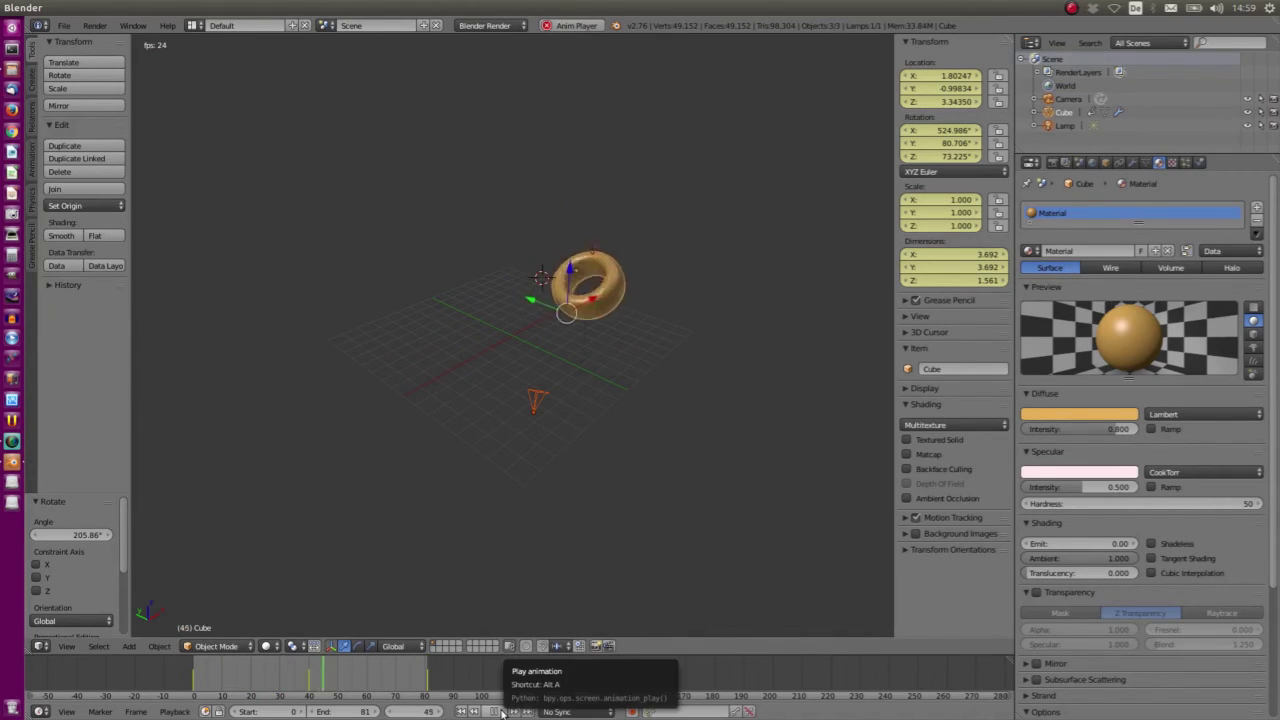
left_click(493, 712)
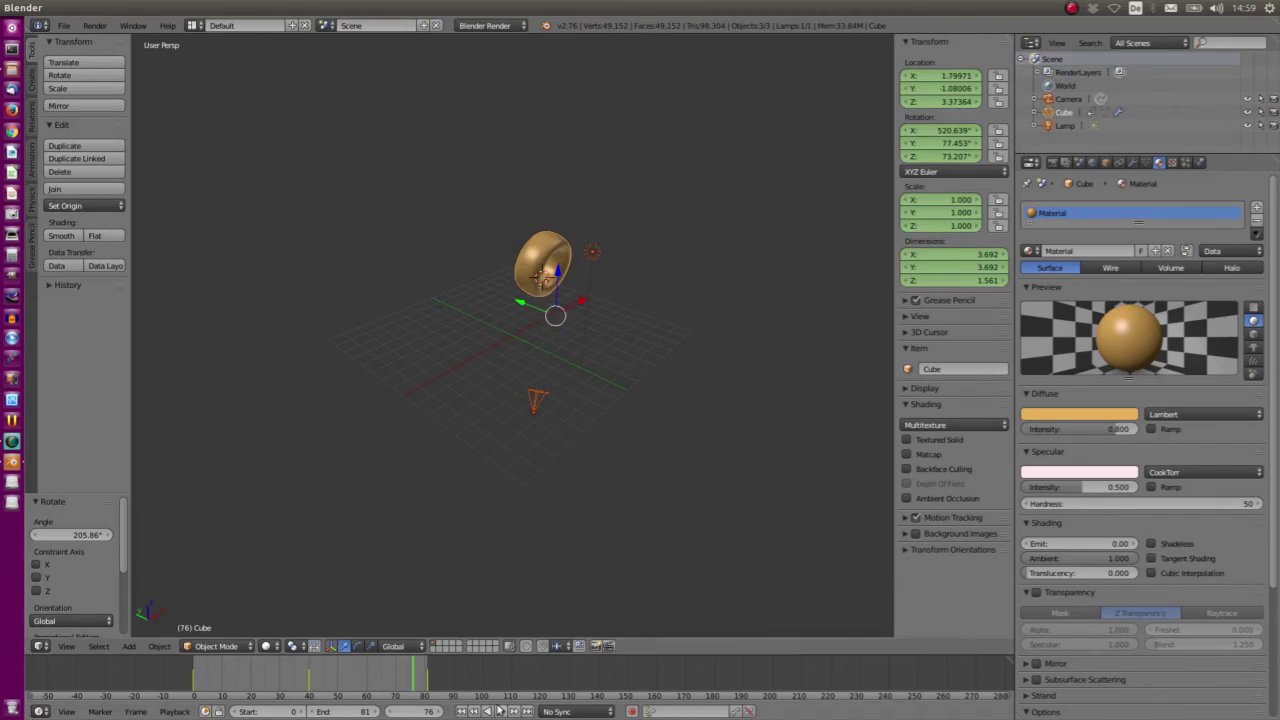